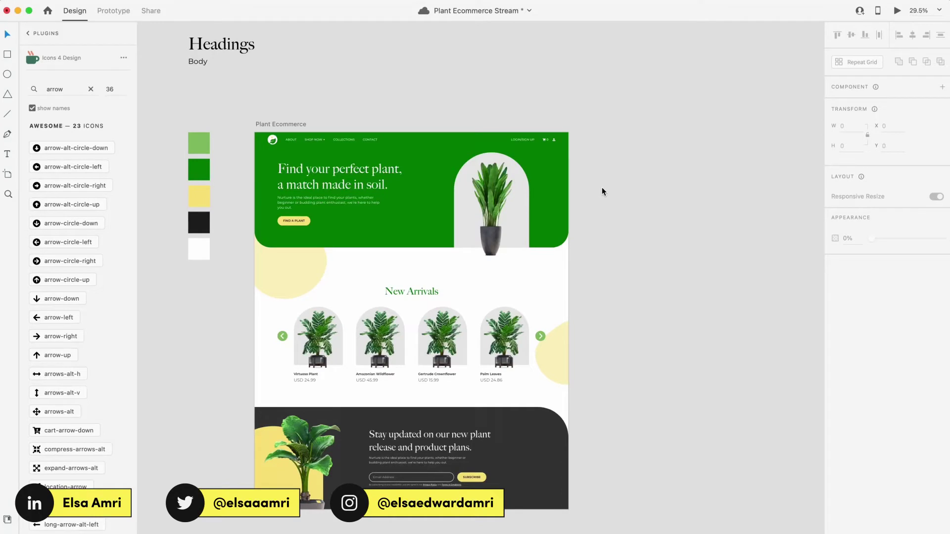
Step: Save the current state of the Plant Ecommerce Stream design with Cmd+S
{"action": "key", "text": "cmd+s"}
{"action": "scroll", "coordinate": [601, 192], "scroll_direction": "right", "scroll_amount": 5}
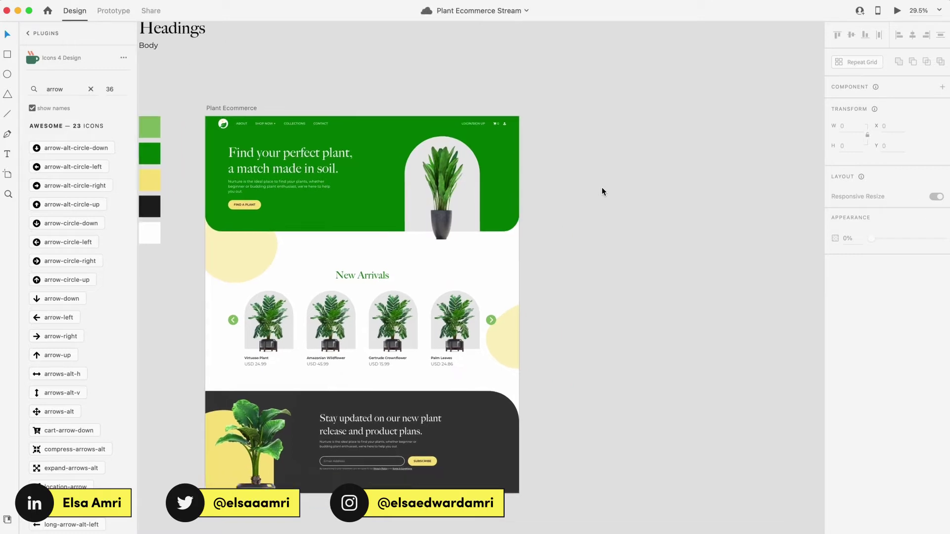
Step: Draw a new artboard beside the homepage and set its width to 600
{"action": "key", "text": "a"}
{"action": "left_click_drag", "start_coordinate": [532, 115], "coordinate": [649, 370]}
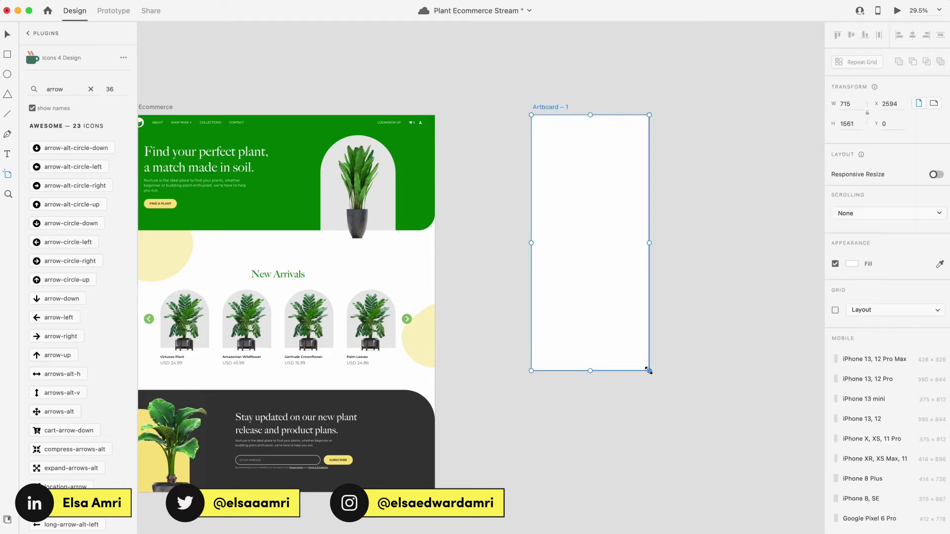
{"action": "left_click", "coordinate": [849, 101]}
{"action": "type", "text": "600"}
{"action": "key", "text": "Return"}
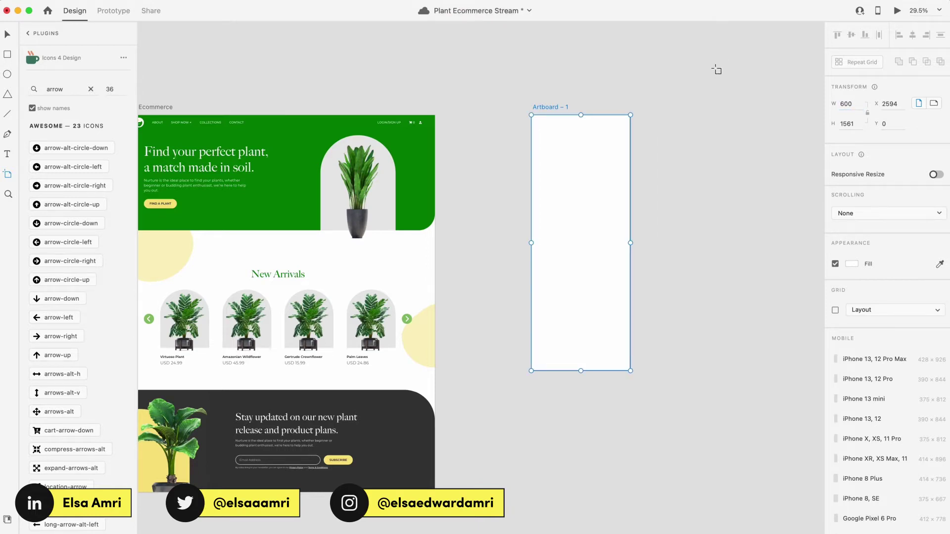
{"action": "scroll", "coordinate": [716, 69], "scroll_direction": "up", "scroll_amount": 3}
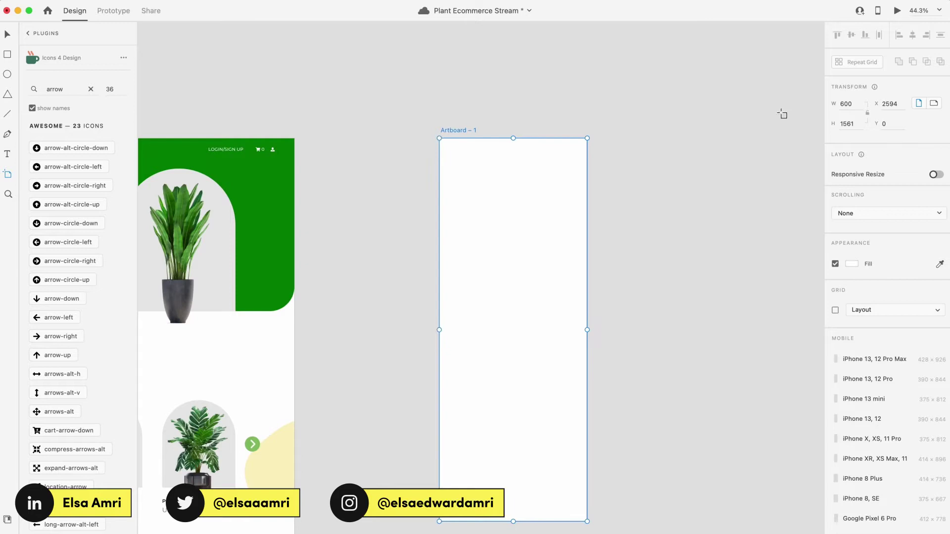
{"action": "scroll", "coordinate": [459, 432], "scroll_direction": "down", "scroll_amount": 2}
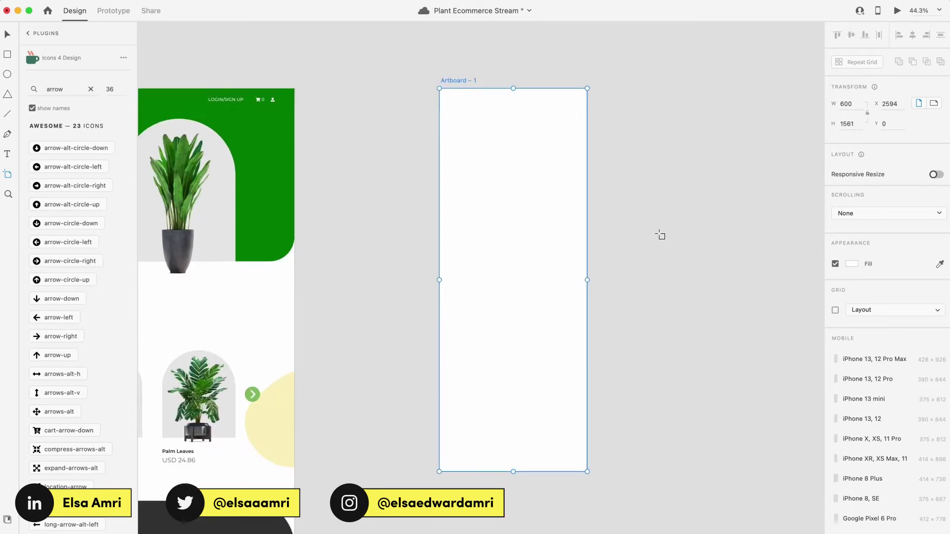
Step: Make the artboard scroll vertically with a viewport height of 900
{"action": "left_click", "coordinate": [857, 209]}
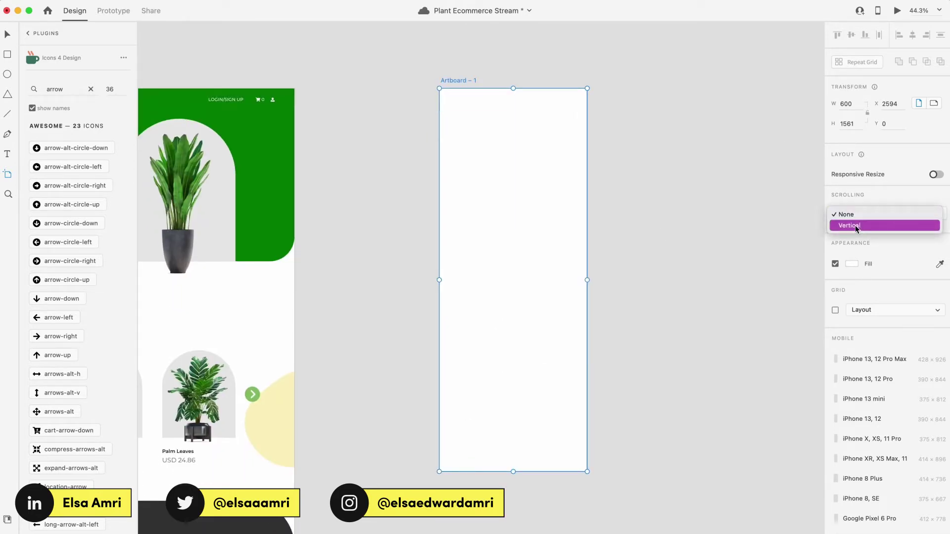
{"action": "left_click", "coordinate": [855, 224]}
{"action": "left_click", "coordinate": [932, 234]}
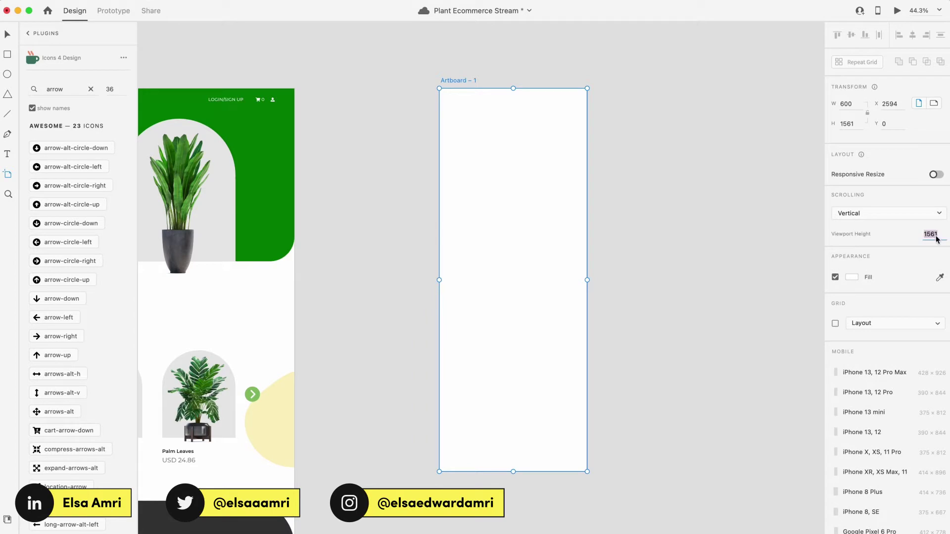
{"action": "type", "text": "1080"}
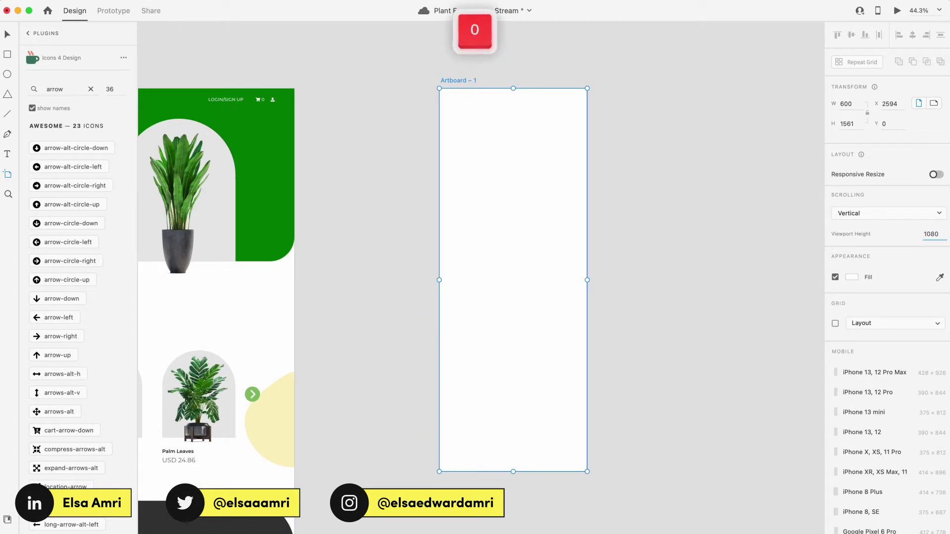
{"action": "key", "text": "Return"}
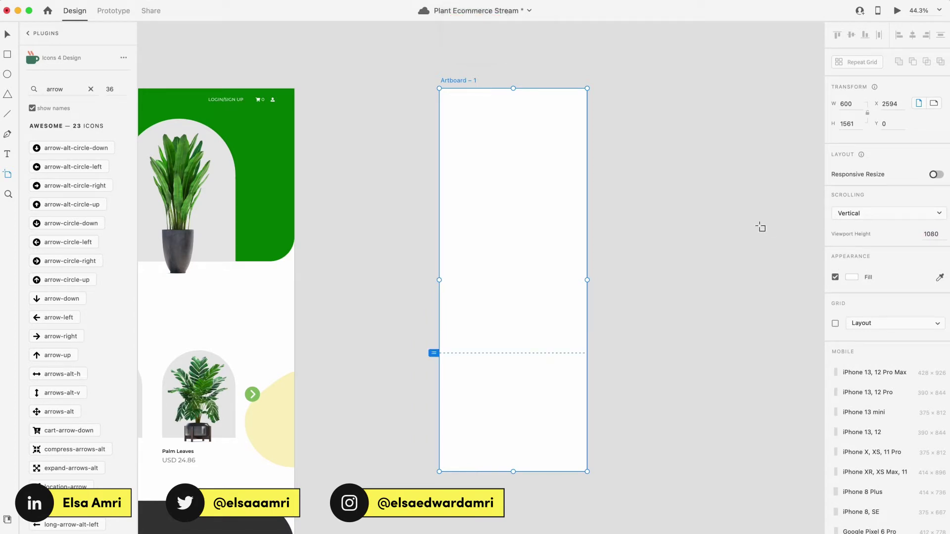
{"action": "scroll", "coordinate": [739, 187], "scroll_direction": "up", "scroll_amount": 2}
{"action": "scroll", "coordinate": [739, 187], "scroll_direction": "left", "scroll_amount": 2}
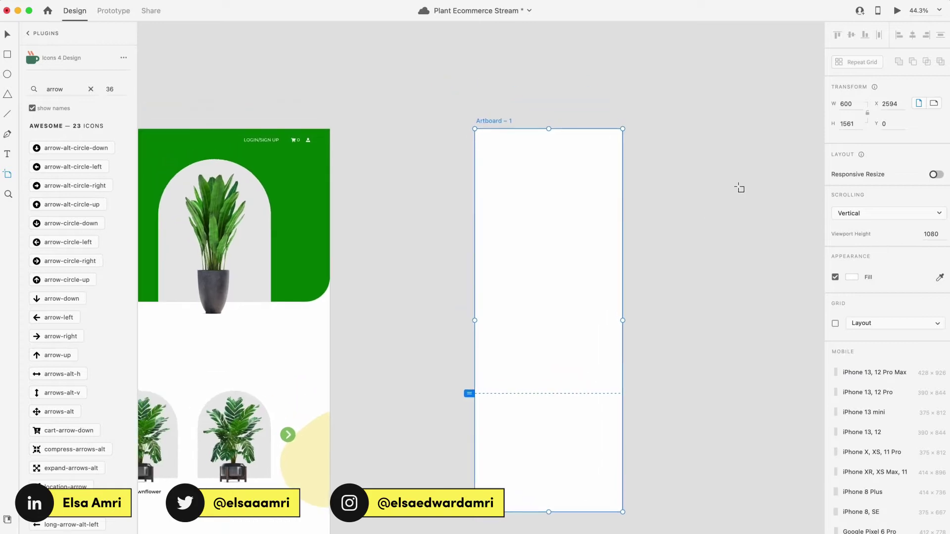
{"action": "double_click", "coordinate": [932, 234]}
{"action": "type", "text": "900"}
{"action": "key", "text": "Return"}
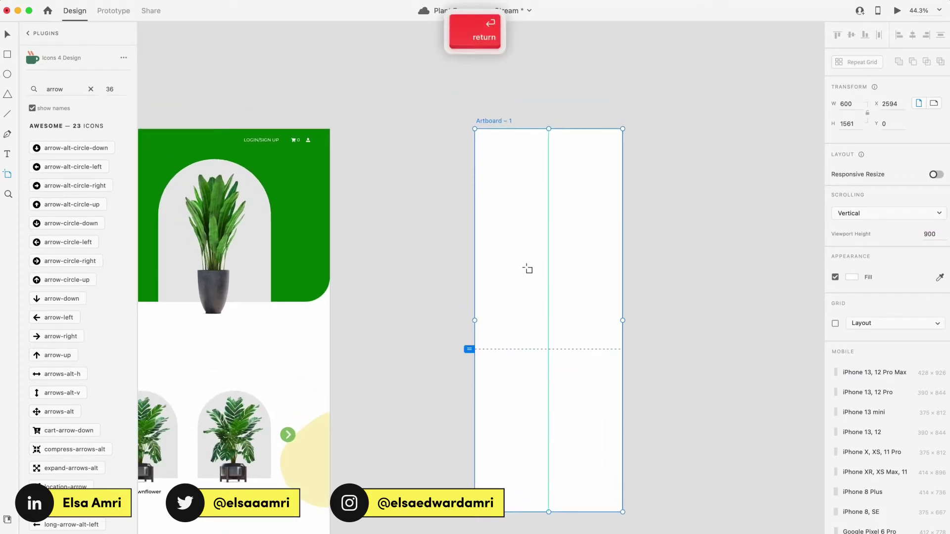
{"action": "scroll", "coordinate": [527, 142], "scroll_direction": "up", "scroll_amount": 2}
Step: Drag Artboard – 1 further right of the homepage, then save the document
{"action": "scroll", "coordinate": [513, 111], "scroll_direction": "down", "scroll_amount": 5}
{"action": "left_click_drag", "start_coordinate": [513, 110], "coordinate": [604, 104]}
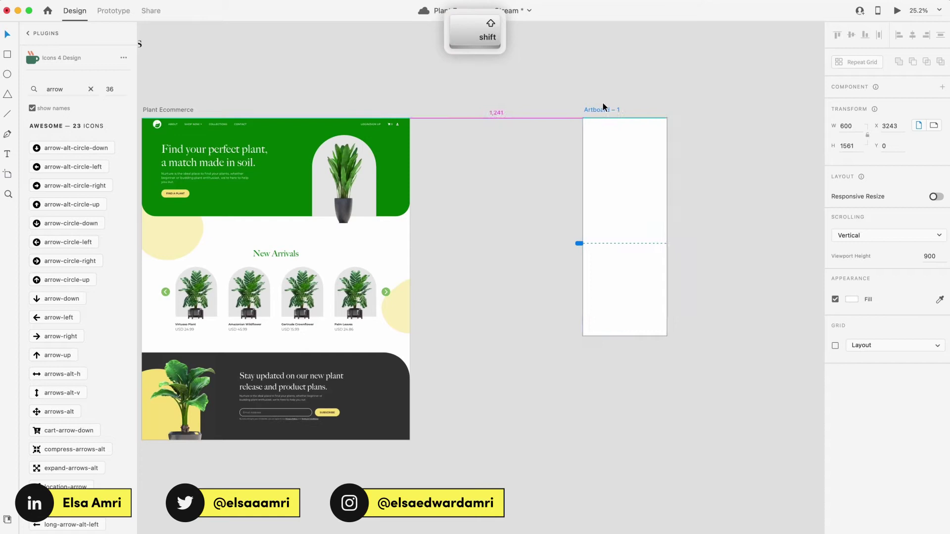
{"action": "scroll", "coordinate": [602, 104], "scroll_direction": "up", "scroll_amount": 3}
{"action": "scroll", "coordinate": [603, 107], "scroll_direction": "down", "scroll_amount": 2}
{"action": "left_click", "coordinate": [603, 107]}
{"action": "scroll", "coordinate": [603, 107], "scroll_direction": "up", "scroll_amount": 3}
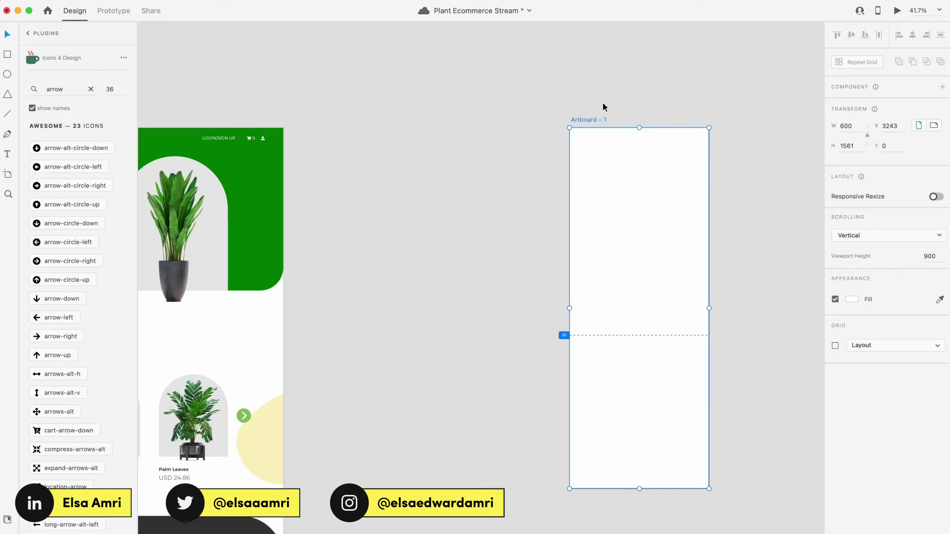
{"action": "key", "text": "super+s"}
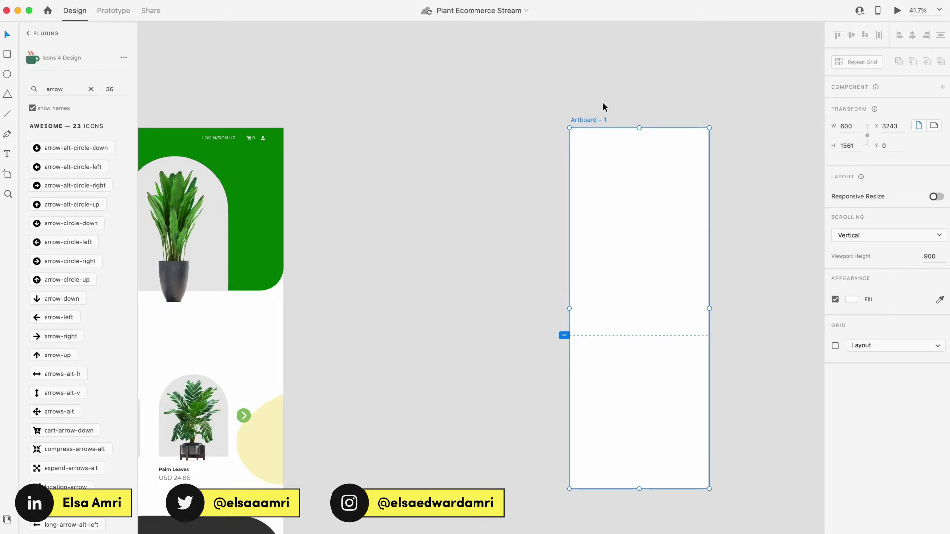
{"action": "scroll", "coordinate": [602, 107], "scroll_direction": "left", "scroll_amount": 5}
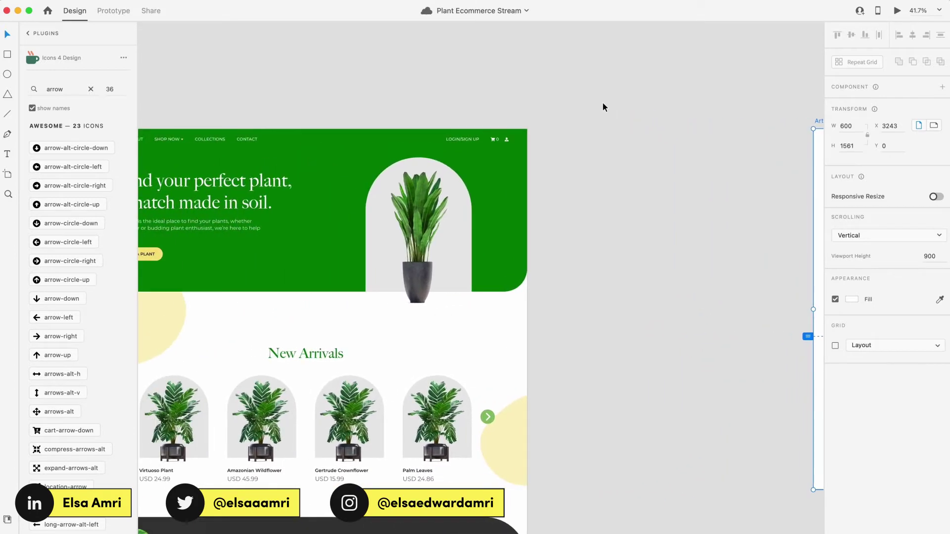
Step: Finish typing the 'Nurture Newsletter' heading in the green header
{"action": "scroll", "coordinate": [601, 102], "scroll_direction": "right", "scroll_amount": 8}
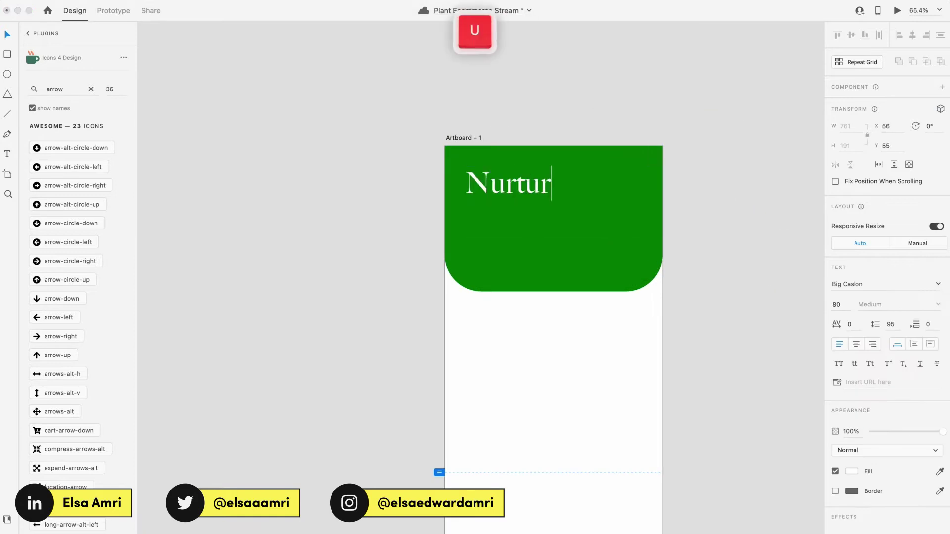
{"action": "type", "text": "e"}
{"action": "key", "text": "Return"}
{"action": "type", "text": "Newsletter"}
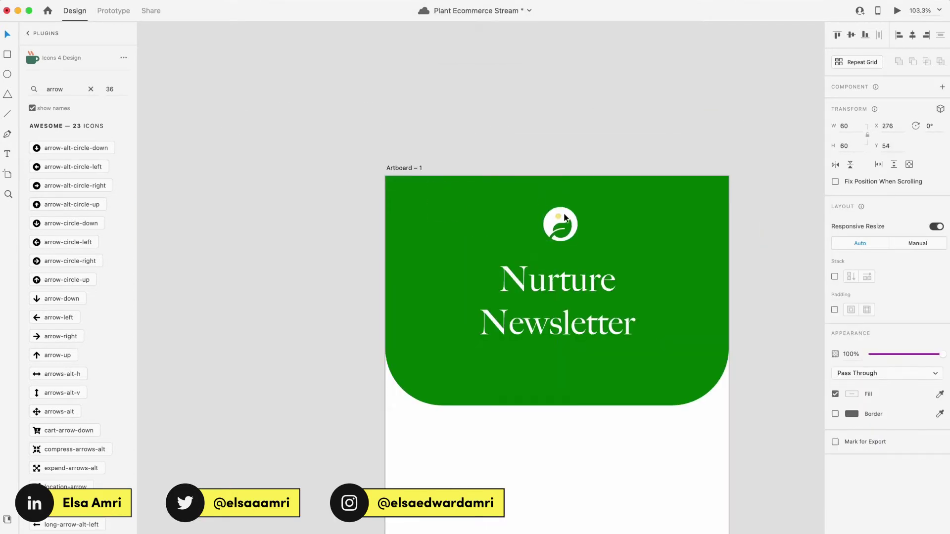
{"action": "scroll", "coordinate": [564, 218], "scroll_direction": "up", "scroll_amount": 3}
Step: Paste a text line into the header and change it to '#034 — 15 APR '22'
{"action": "left_click", "coordinate": [622, 201], "text": "alt"}
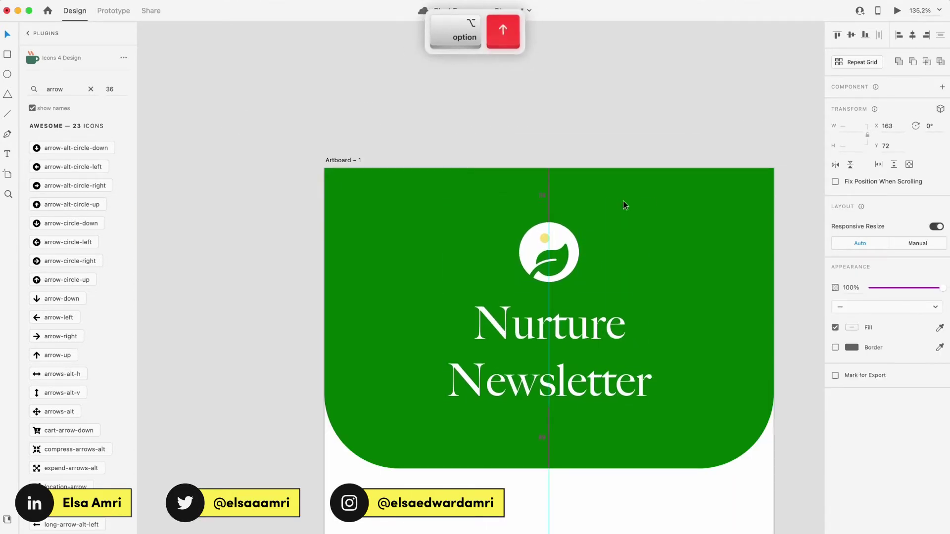
{"action": "scroll", "coordinate": [578, 369], "scroll_direction": "down", "scroll_amount": 5}
{"action": "scroll", "coordinate": [579, 375], "scroll_direction": "up", "scroll_amount": 3}
{"action": "key", "text": "super+v"}
{"action": "key", "text": "super+a"}
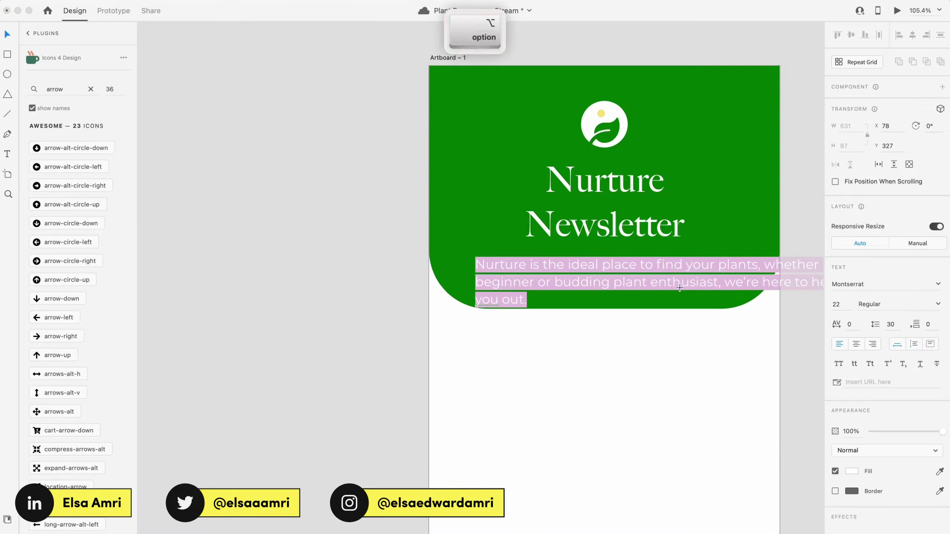
{"action": "type", "text": "#034 — 15 APR '22"}
{"action": "key", "text": "Escape"}
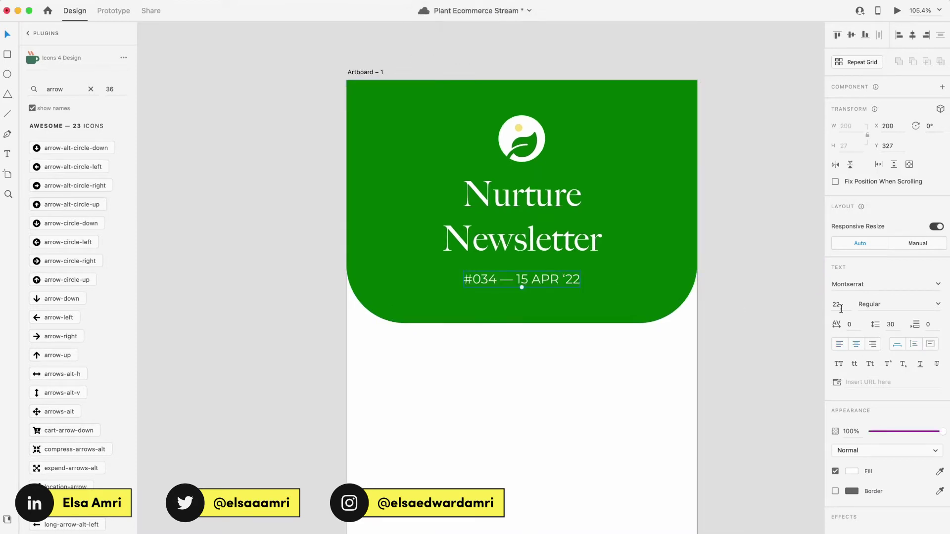
Step: Resize the green header rectangle to fit its contents, then deselect everything
{"action": "key", "text": "super+a"}
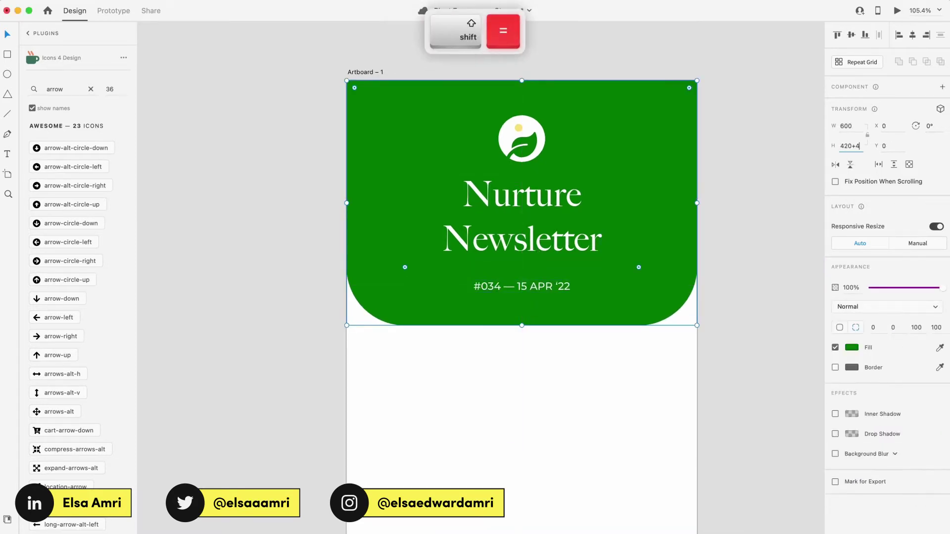
{"action": "scroll", "coordinate": [594, 346], "scroll_direction": "down", "scroll_amount": 1}
{"action": "left_click_drag", "start_coordinate": [622, 356], "coordinate": [569, 218]}
{"action": "left_click", "coordinate": [522, 73]}
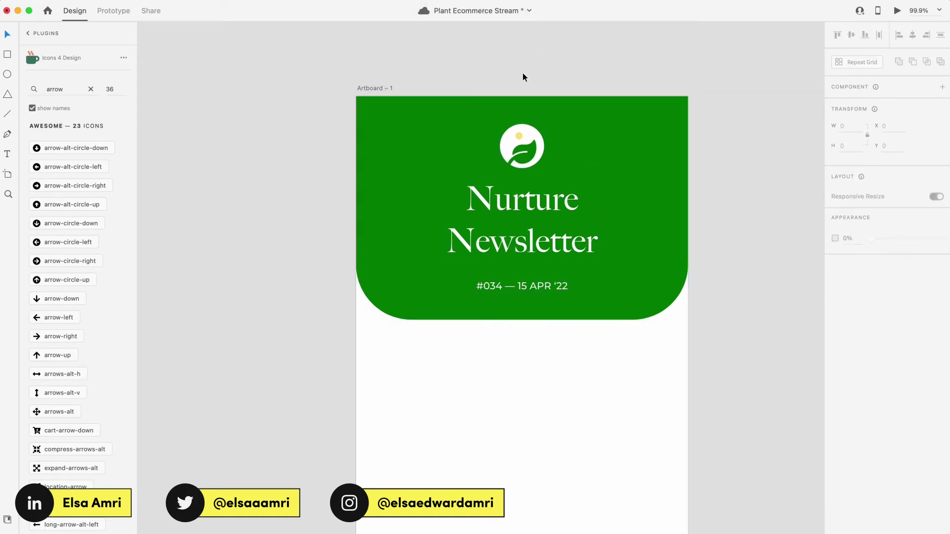
{"action": "scroll", "coordinate": [522, 72], "scroll_direction": "down", "scroll_amount": 3}
{"action": "scroll", "coordinate": [522, 72], "scroll_direction": "up", "scroll_amount": 1}
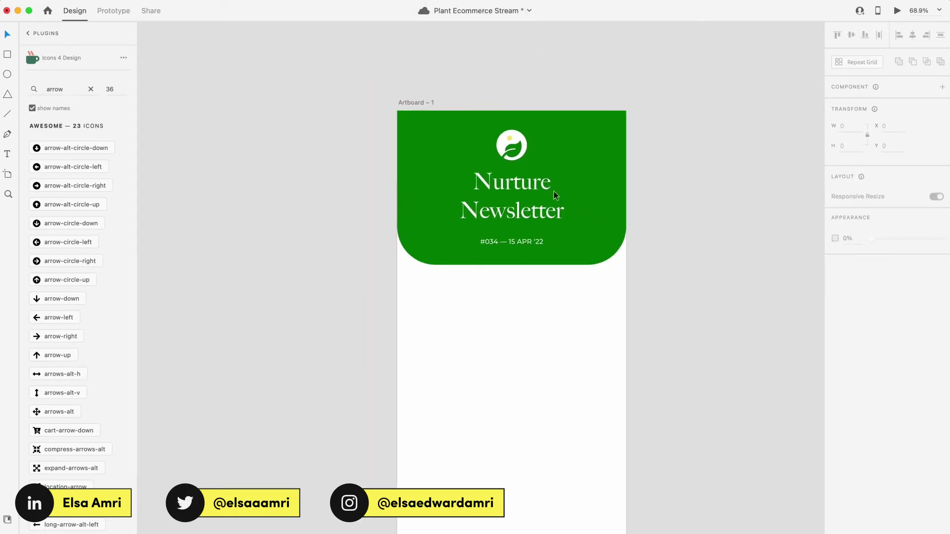
{"action": "scroll", "coordinate": [472, 106], "scroll_direction": "up", "scroll_amount": 5}
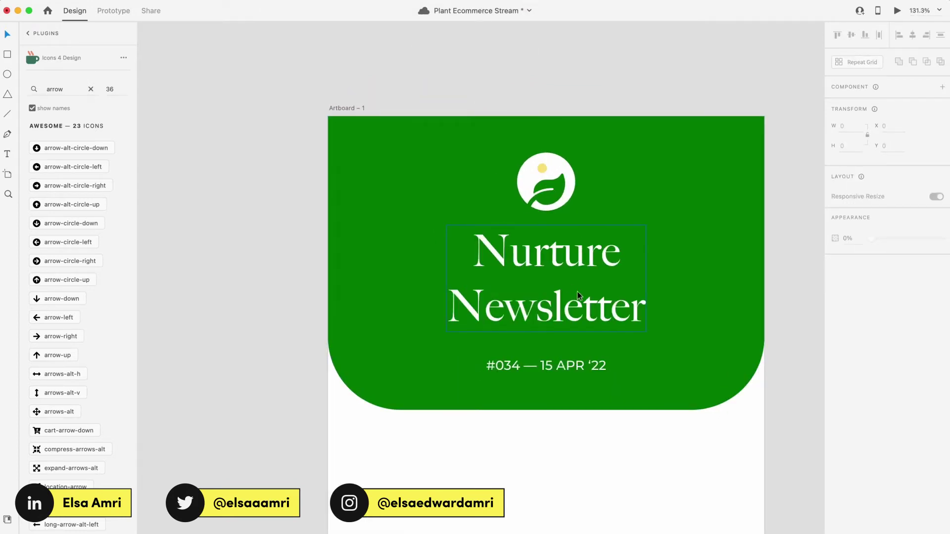
{"action": "scroll", "coordinate": [577, 292], "scroll_direction": "down", "scroll_amount": 3}
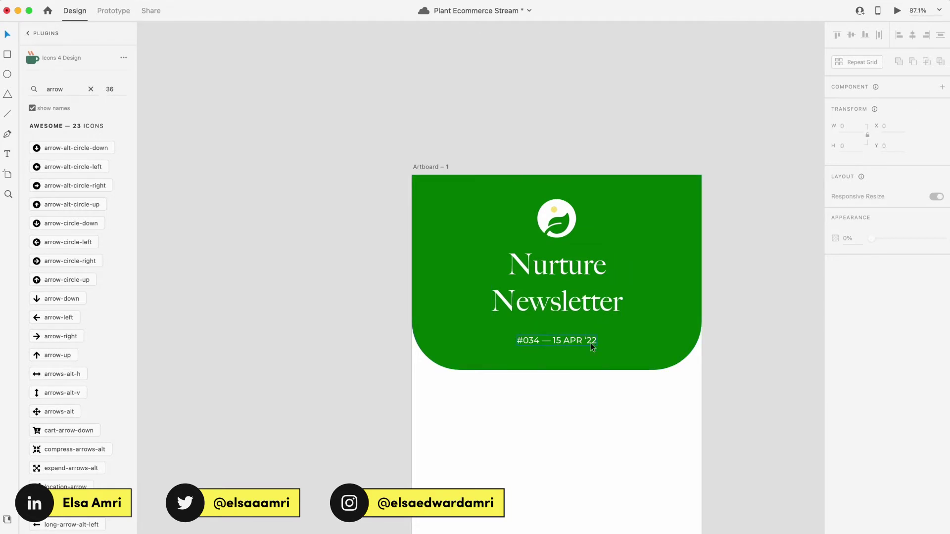
{"action": "scroll", "coordinate": [590, 343], "scroll_direction": "down", "scroll_amount": 3}
{"action": "scroll", "coordinate": [590, 342], "scroll_direction": "left", "scroll_amount": 10}
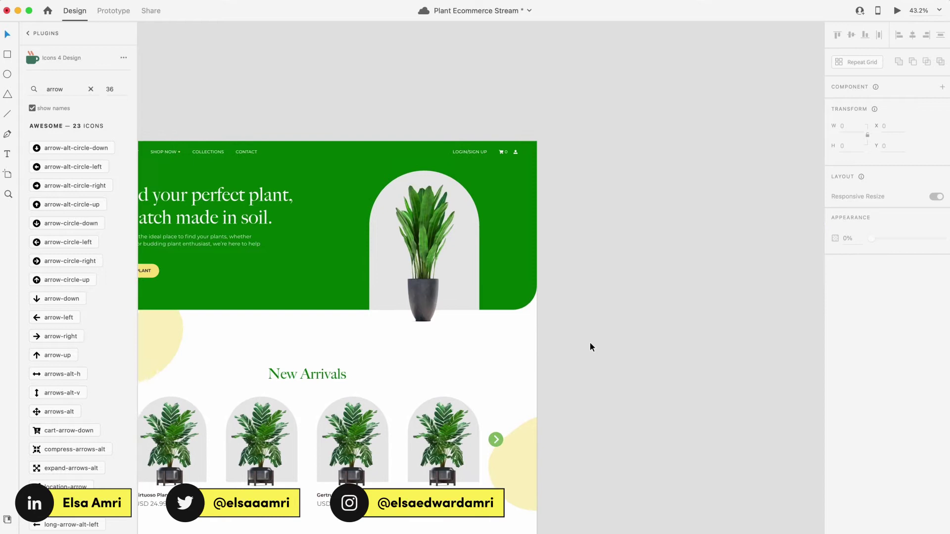
Step: Copy the New Arrivals heading into Artboard – 1 under the header and add a plant image
{"action": "scroll", "coordinate": [590, 343], "scroll_direction": "left", "scroll_amount": 5}
{"action": "scroll", "coordinate": [590, 342], "scroll_direction": "down", "scroll_amount": 2}
{"action": "scroll", "coordinate": [590, 342], "scroll_direction": "down", "scroll_amount": 2}
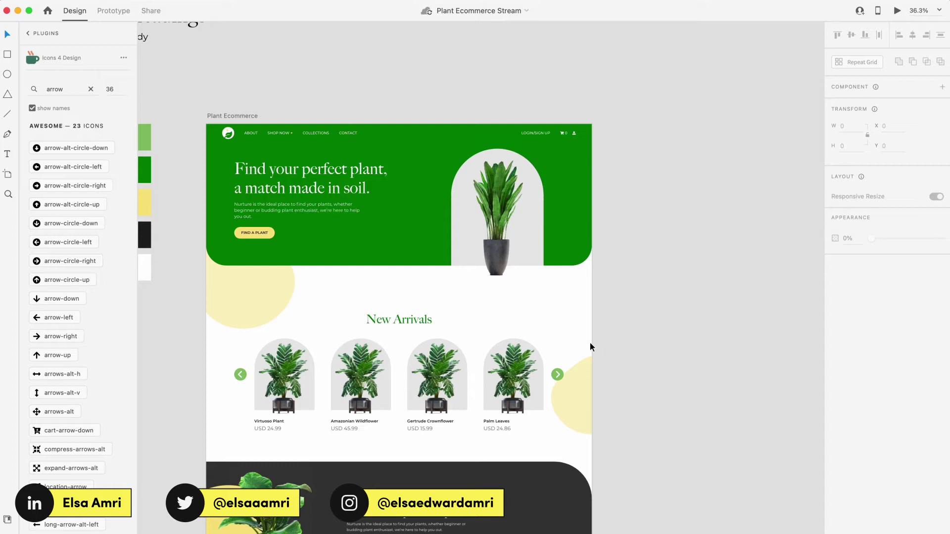
{"action": "scroll", "coordinate": [566, 426], "scroll_direction": "right", "scroll_amount": 5}
{"action": "scroll", "coordinate": [566, 425], "scroll_direction": "down", "scroll_amount": 2}
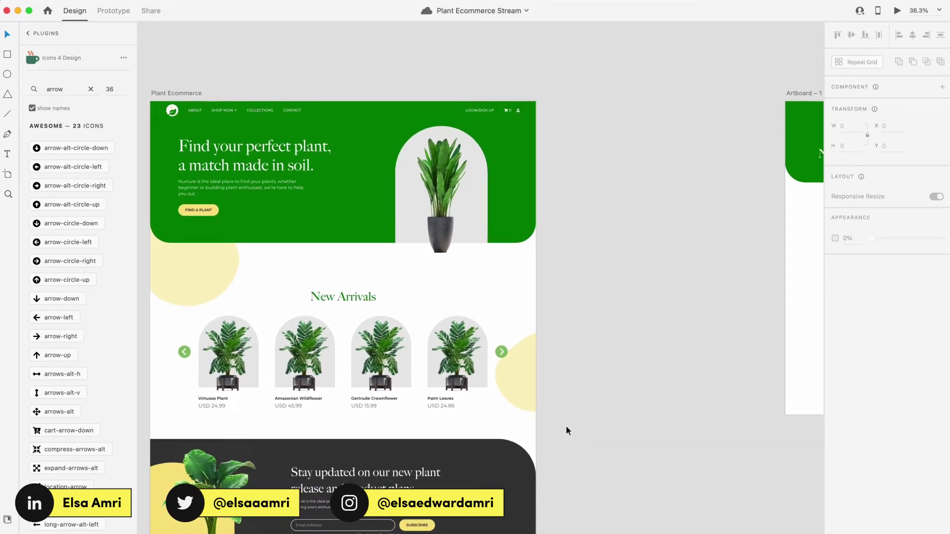
{"action": "scroll", "coordinate": [565, 426], "scroll_direction": "right", "scroll_amount": 3}
{"action": "scroll", "coordinate": [566, 427], "scroll_direction": "up", "scroll_amount": 1}
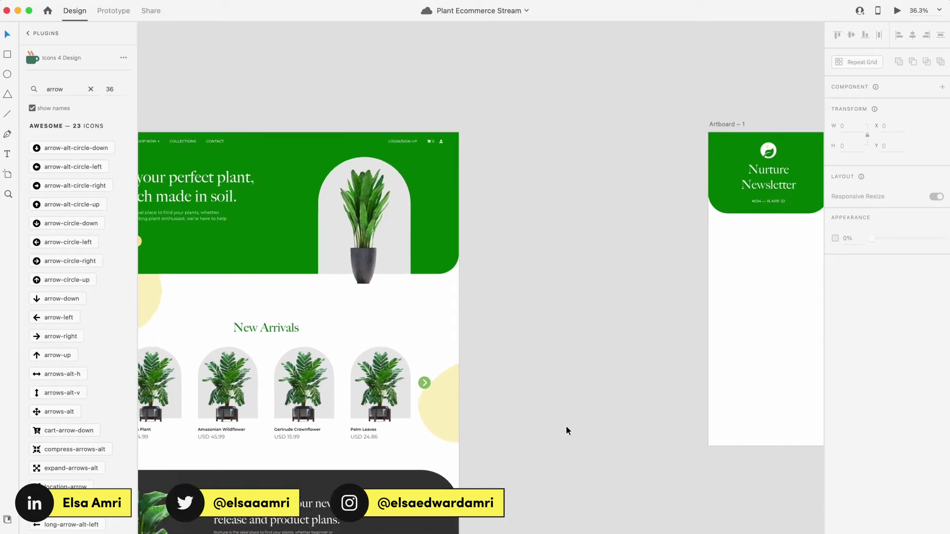
{"action": "scroll", "coordinate": [566, 426], "scroll_direction": "left", "scroll_amount": 3}
{"action": "scroll", "coordinate": [566, 426], "scroll_direction": "down", "scroll_amount": 1}
{"action": "scroll", "coordinate": [566, 427], "scroll_direction": "left", "scroll_amount": 1}
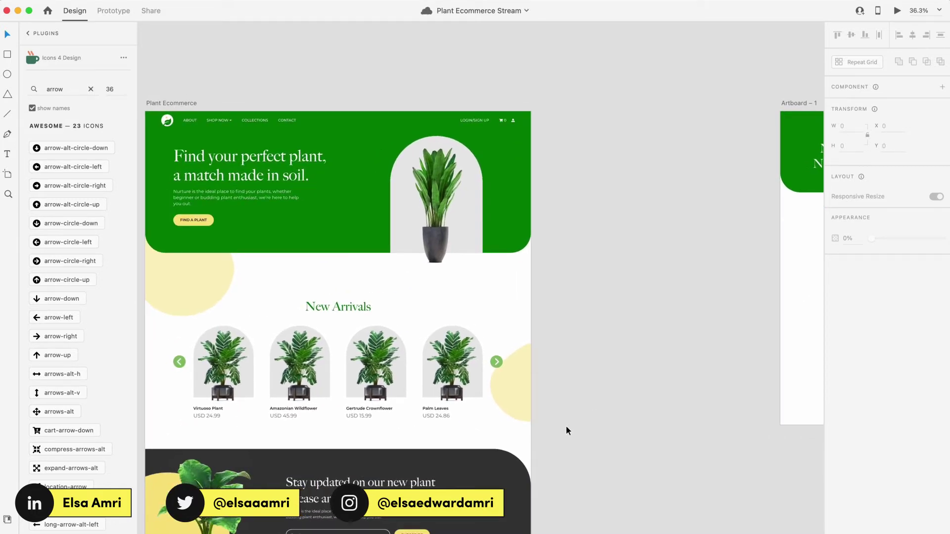
{"action": "scroll", "coordinate": [566, 426], "scroll_direction": "right", "scroll_amount": 5}
{"action": "scroll", "coordinate": [565, 427], "scroll_direction": "left", "scroll_amount": 3}
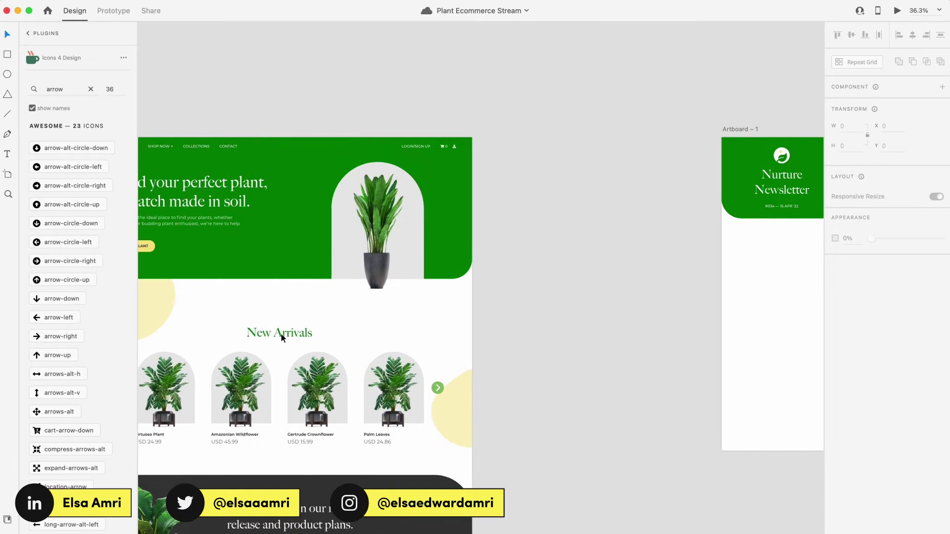
{"action": "left_click", "coordinate": [279, 334]}
{"action": "scroll", "coordinate": [384, 285], "scroll_direction": "right", "scroll_amount": 5}
{"action": "key", "text": "super+v"}
{"action": "key", "text": "shift+Up"}
{"action": "key", "text": "Up"}
{"action": "key", "text": "Up"}
{"action": "key", "text": "Up"}
{"action": "key", "text": "Up"}
{"action": "key", "text": "Up"}
{"action": "key", "text": "Up"}
{"action": "key", "text": "Up"}
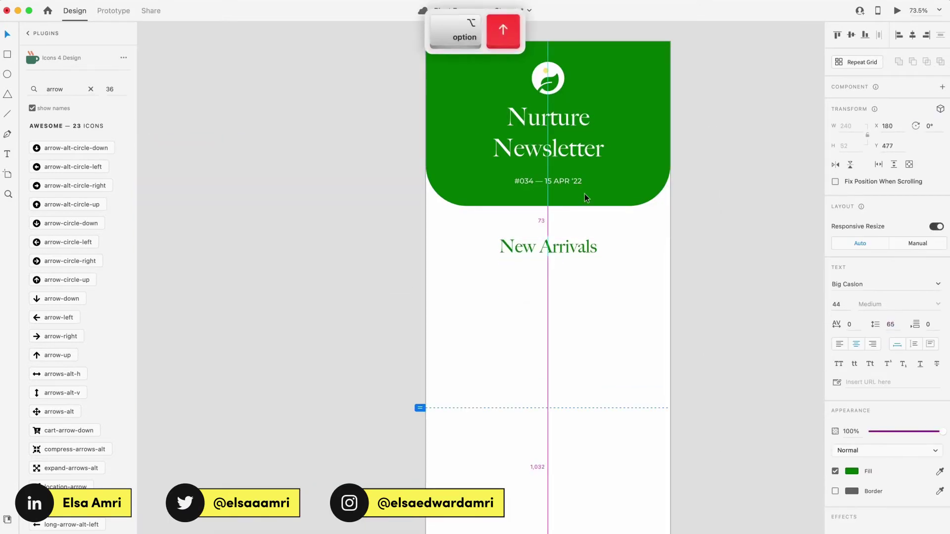
{"action": "scroll", "coordinate": [493, 298], "scroll_direction": "down", "scroll_amount": 5}
{"action": "key", "text": "super+3"}
Step: Turn on the artboard's column layout grid and set its margin to 40
{"action": "key", "text": "super+v"}
{"action": "key", "text": "super+shift+apostrophe"}
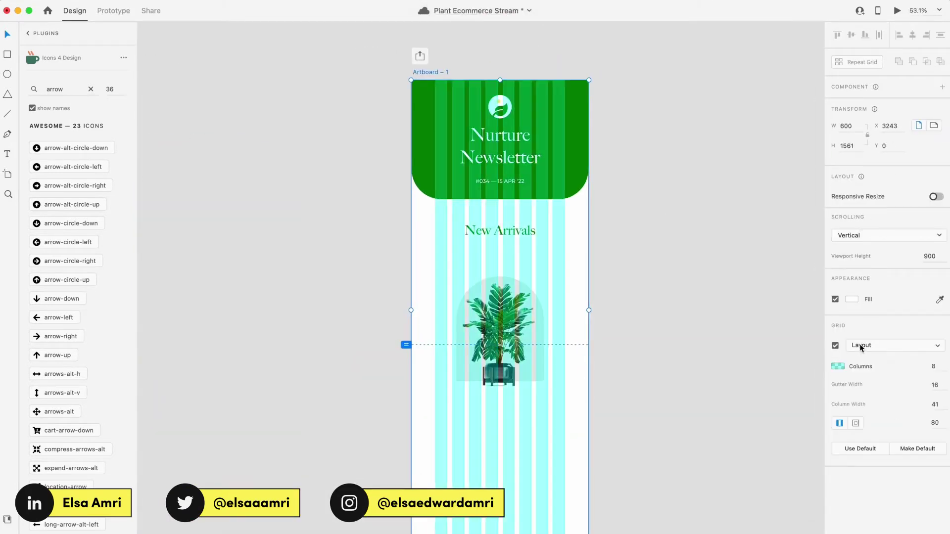
{"action": "key", "text": "Tab"}
{"action": "type", "text": "40"}
{"action": "left_click", "coordinate": [619, 152]}
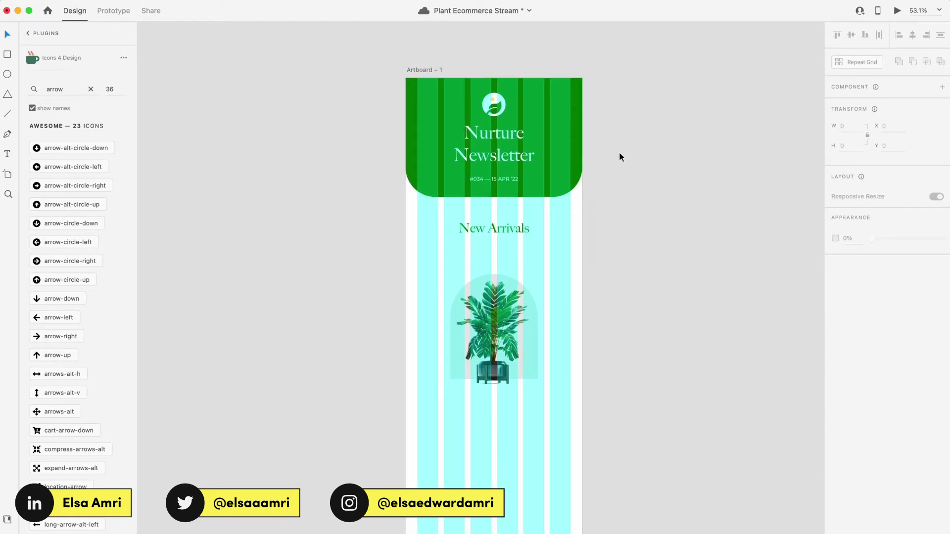
Step: Set the grid columns' colour opacity to 10%
{"action": "left_click", "coordinate": [410, 70]}
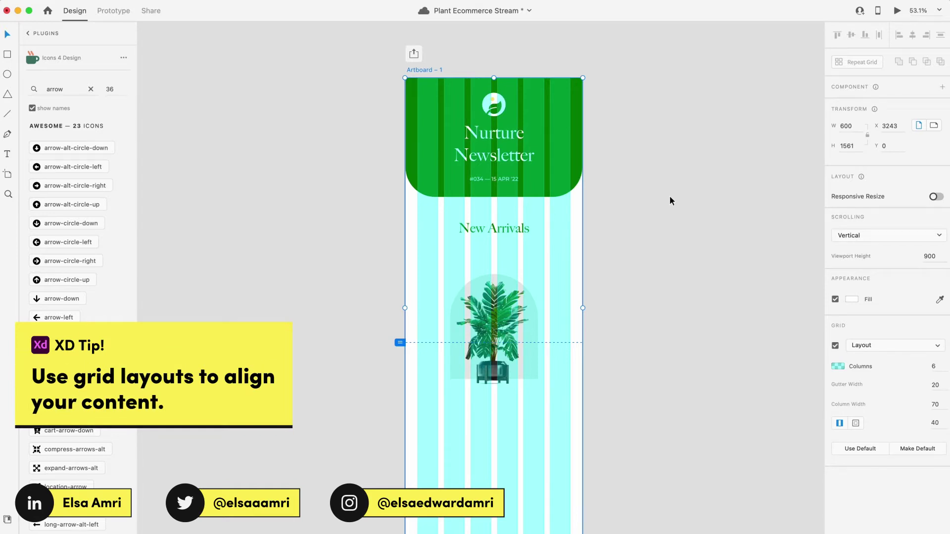
{"action": "left_click", "coordinate": [837, 366]}
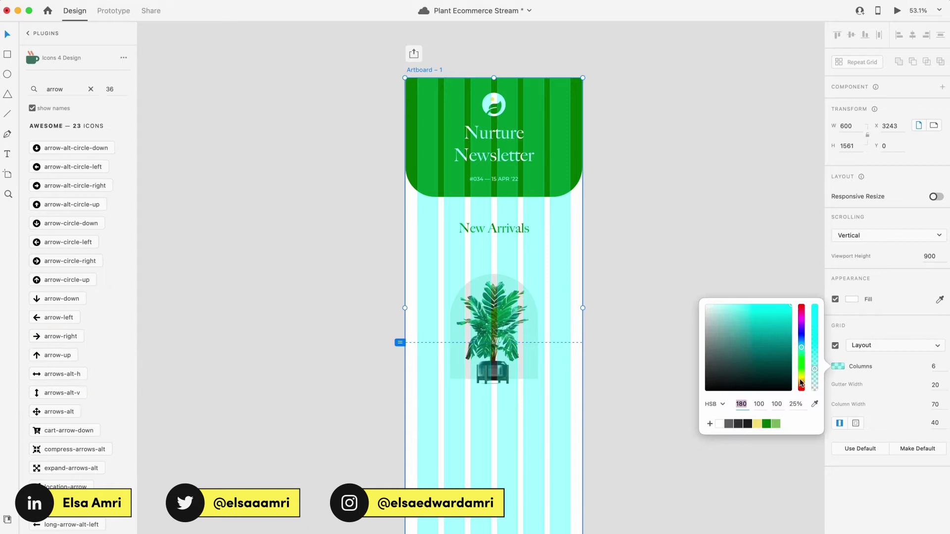
{"action": "left_click", "coordinate": [797, 404]}
{"action": "key", "text": "shift+Down"}
{"action": "key", "text": "shift+Down"}
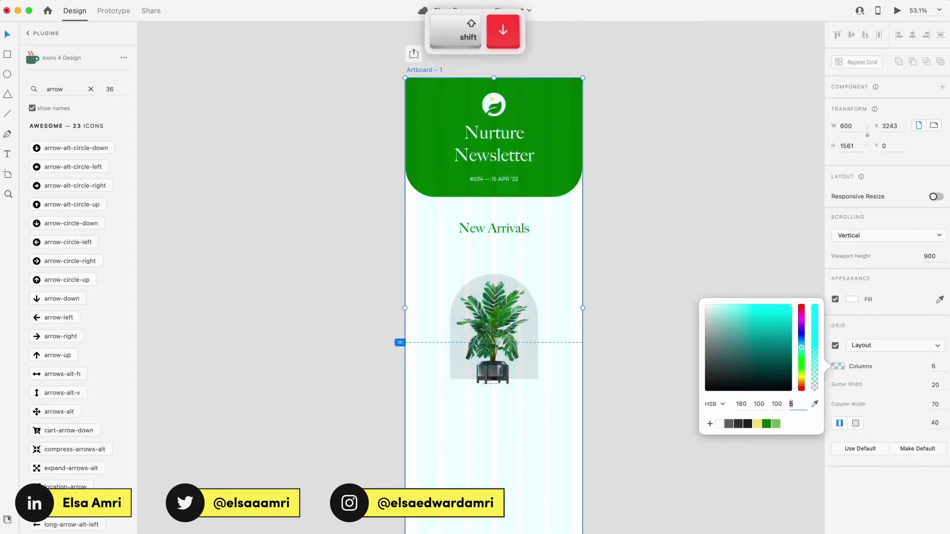
{"action": "key", "text": "Up"}
{"action": "key", "text": "Up"}
{"action": "key", "text": "Up"}
{"action": "key", "text": "Up"}
{"action": "key", "text": "Up"}
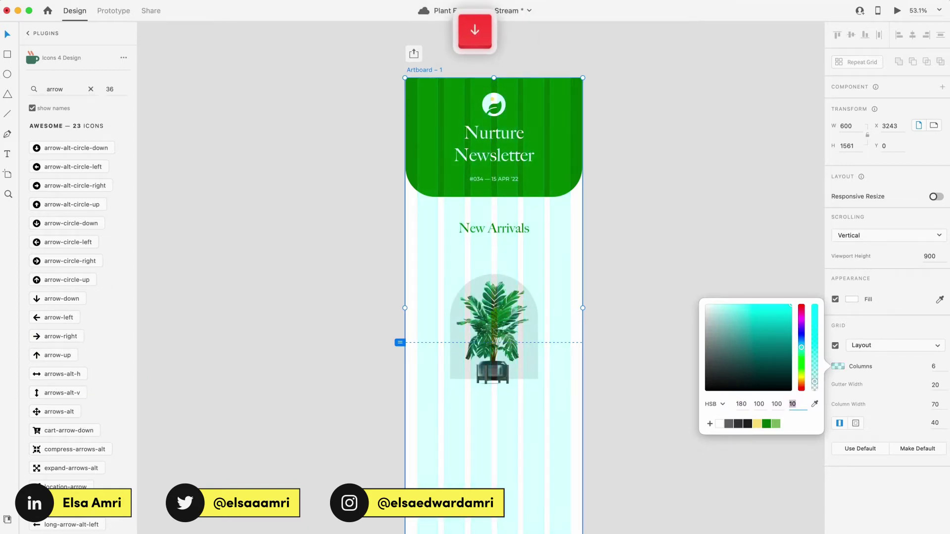
{"action": "left_click", "coordinate": [650, 163]}
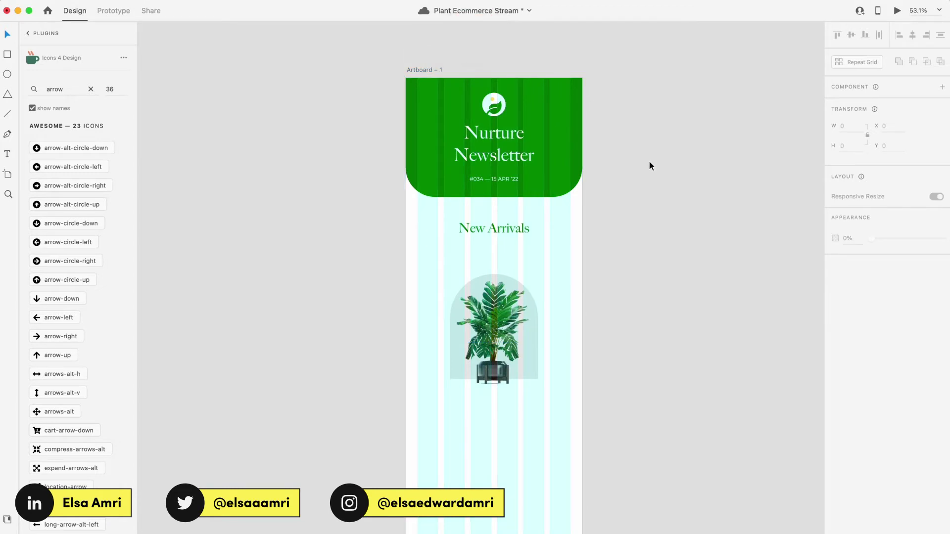
Step: Enlarge the plant image proportionally and place a copy to its right
{"action": "scroll", "coordinate": [595, 204], "scroll_direction": "up", "scroll_amount": 2}
{"action": "left_click", "coordinate": [475, 376]}
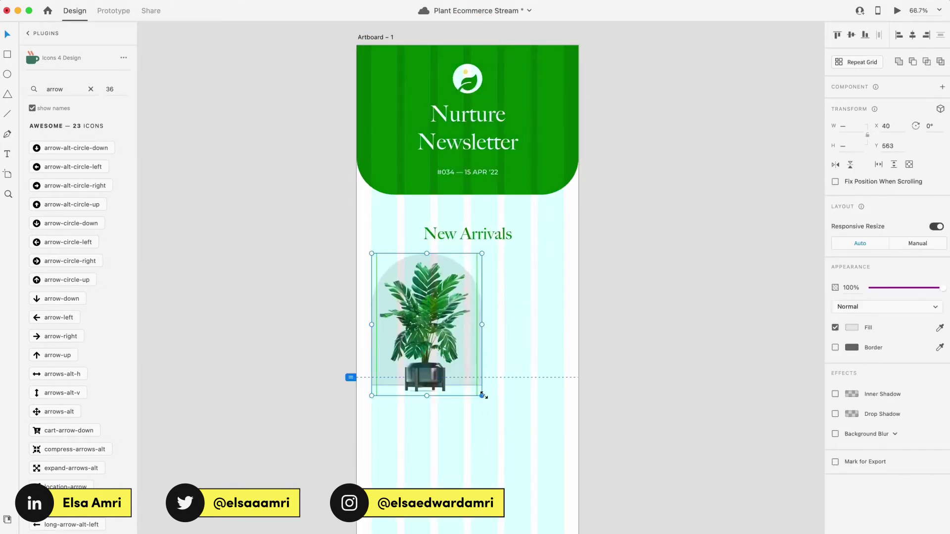
{"action": "scroll", "coordinate": [473, 367], "scroll_direction": "up", "scroll_amount": 4}
{"action": "left_click_drag", "start_coordinate": [454, 199], "coordinate": [470, 178]}
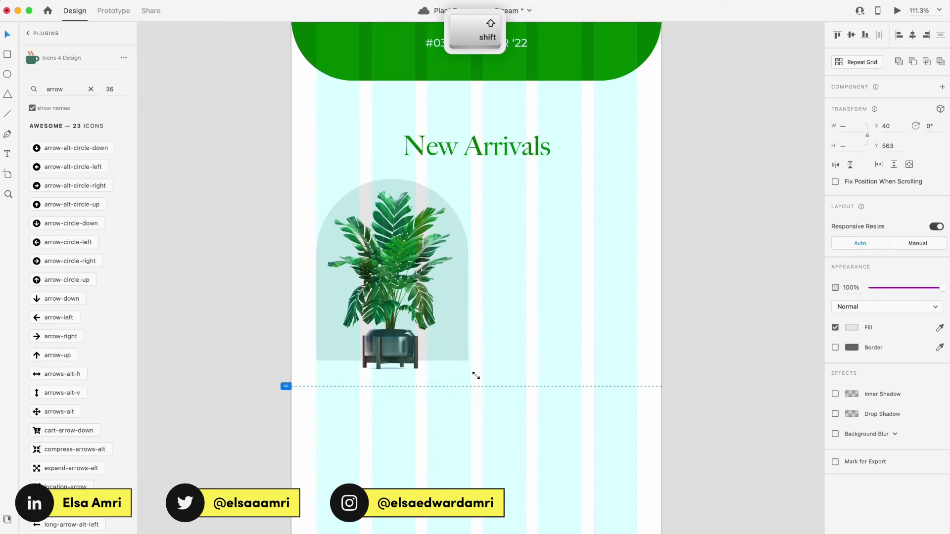
{"action": "left_click_drag", "start_coordinate": [467, 366], "coordinate": [633, 366]}
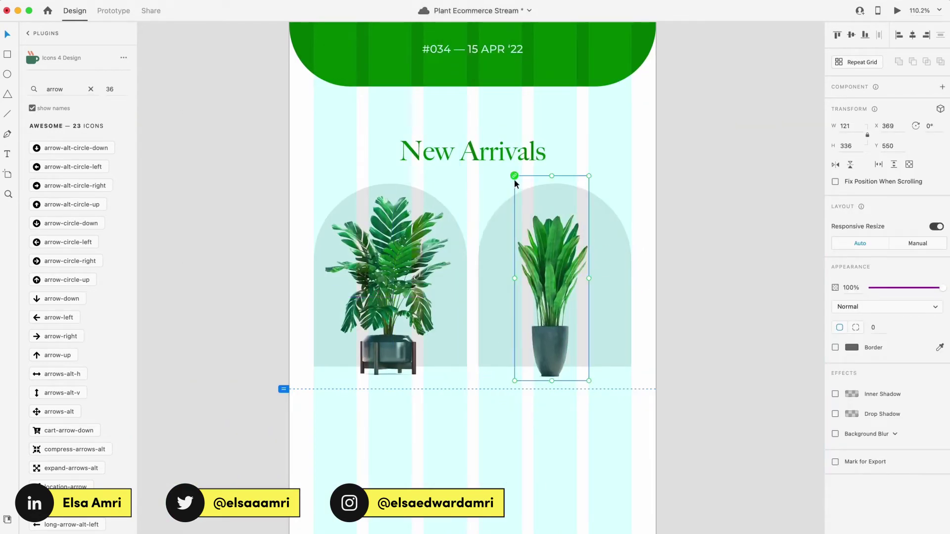
Step: Shrink the yellow arches behind the plants and select both plant groups
{"action": "left_click_drag", "start_coordinate": [631, 276], "coordinate": [605, 293]}
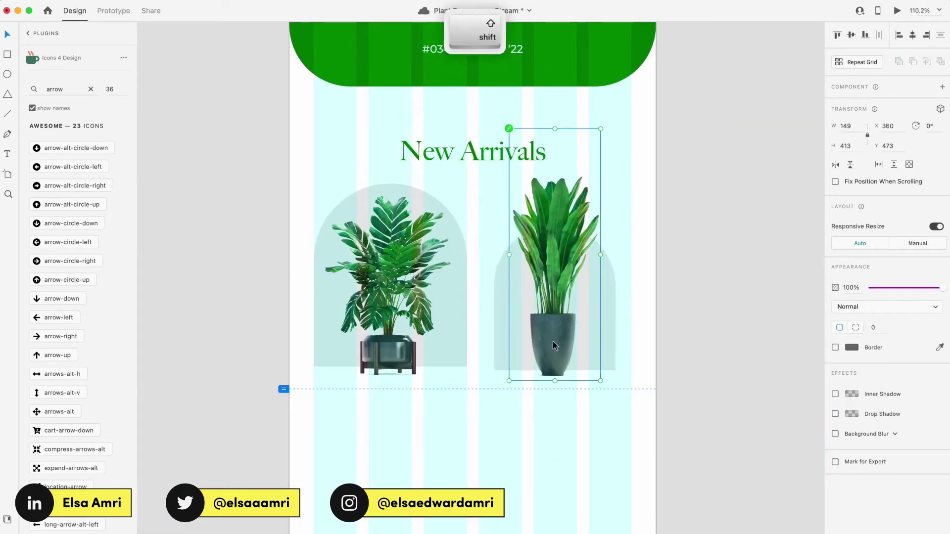
{"action": "left_click", "coordinate": [314, 185]}
{"action": "left_click", "coordinate": [392, 342], "text": "shift"}
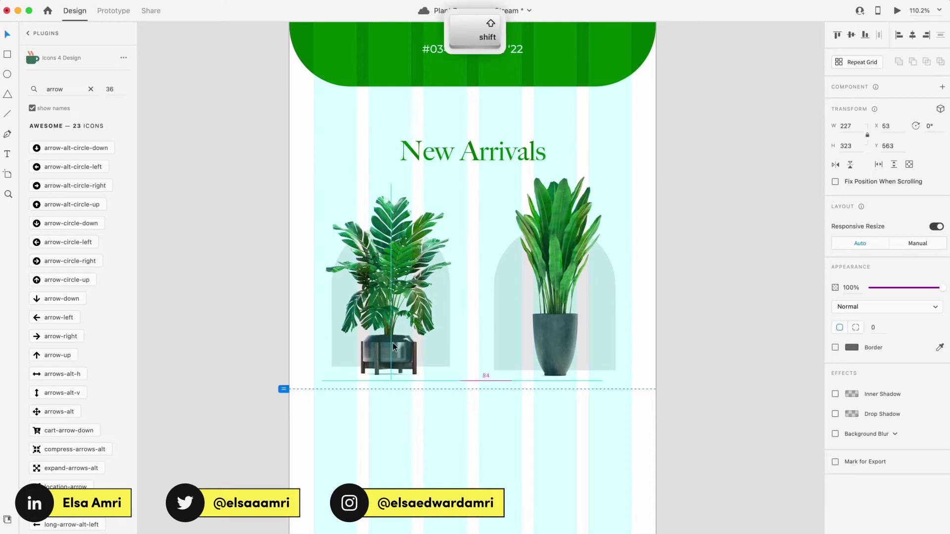
{"action": "left_click", "coordinate": [565, 236], "text": "shift"}
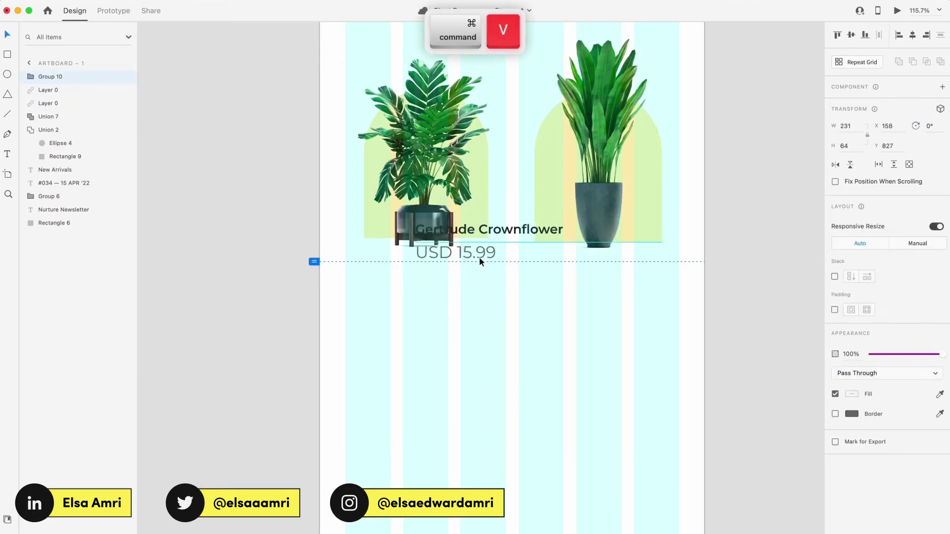
Step: Group the Gertrude Crownflower name with its USD 15.99 price and save
{"action": "key", "text": "super+g"}
{"action": "scroll", "coordinate": [442, 339], "scroll_direction": "up", "scroll_amount": 3}
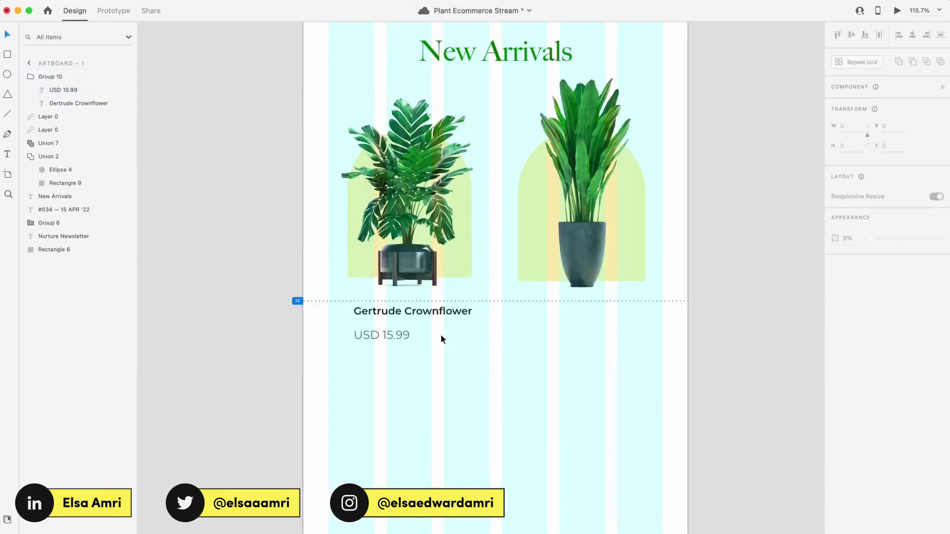
{"action": "scroll", "coordinate": [747, 306], "scroll_direction": "up", "scroll_amount": 2}
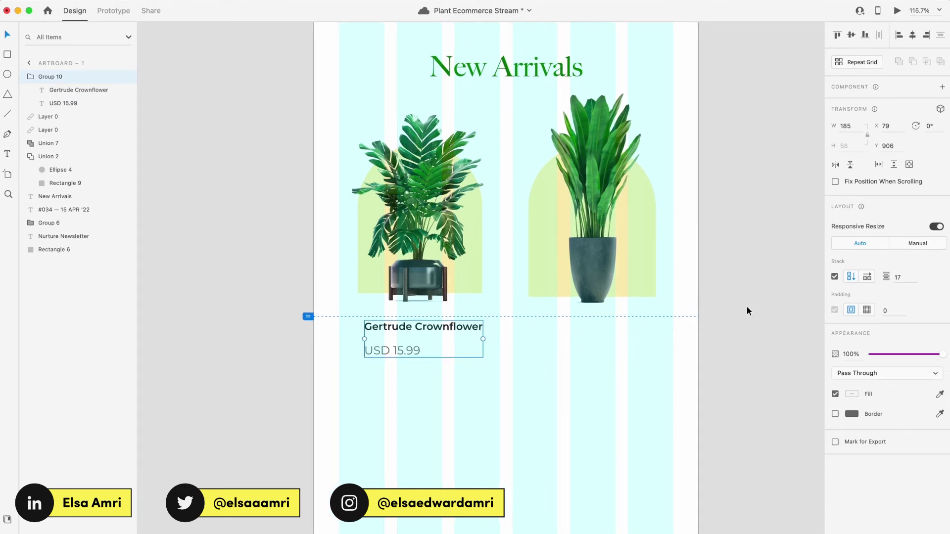
{"action": "scroll", "coordinate": [747, 307], "scroll_direction": "down", "scroll_amount": 6}
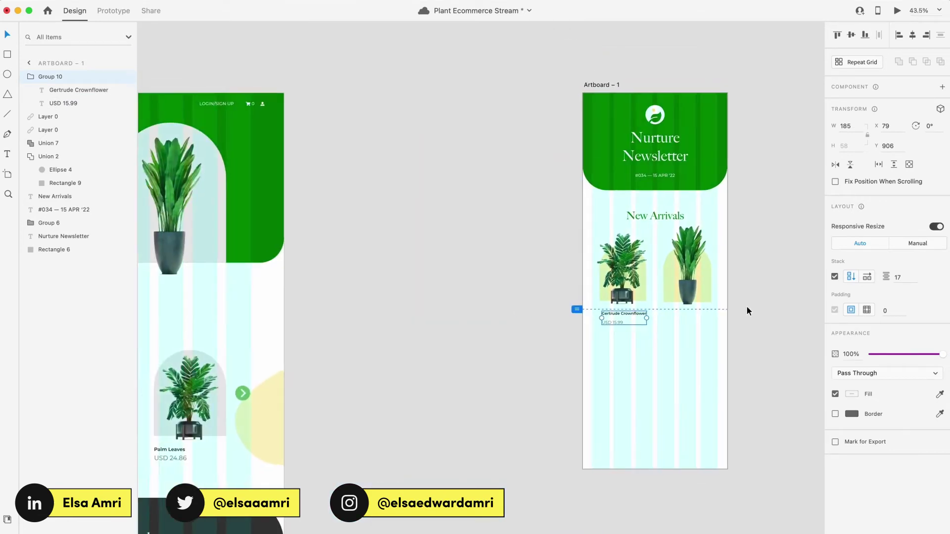
{"action": "scroll", "coordinate": [747, 307], "scroll_direction": "up", "scroll_amount": 3}
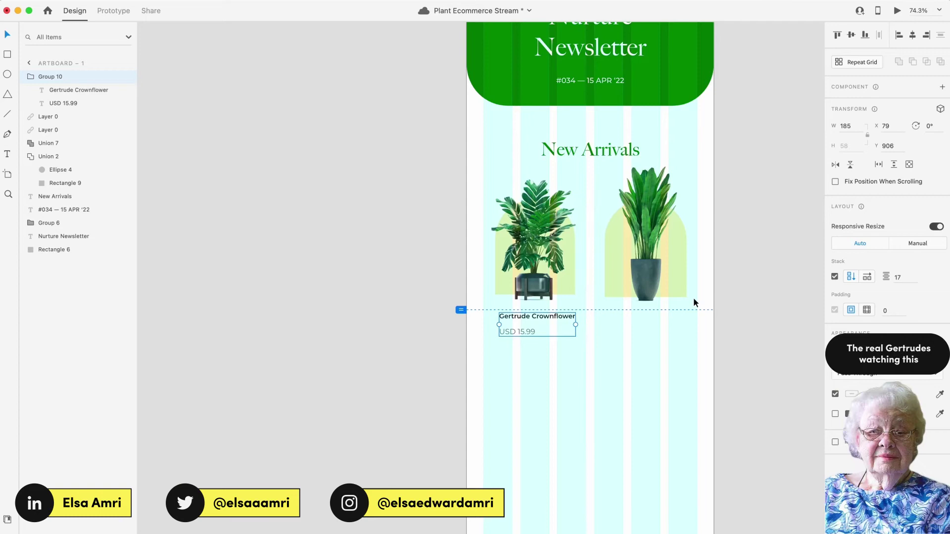
{"action": "scroll", "coordinate": [689, 242], "scroll_direction": "up", "scroll_amount": 3}
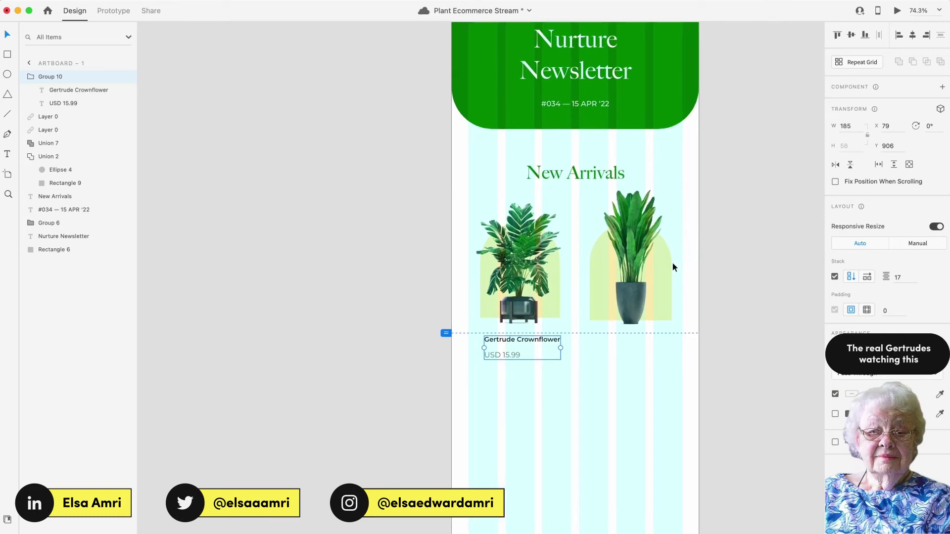
{"action": "scroll", "coordinate": [629, 293], "scroll_direction": "up", "scroll_amount": 3}
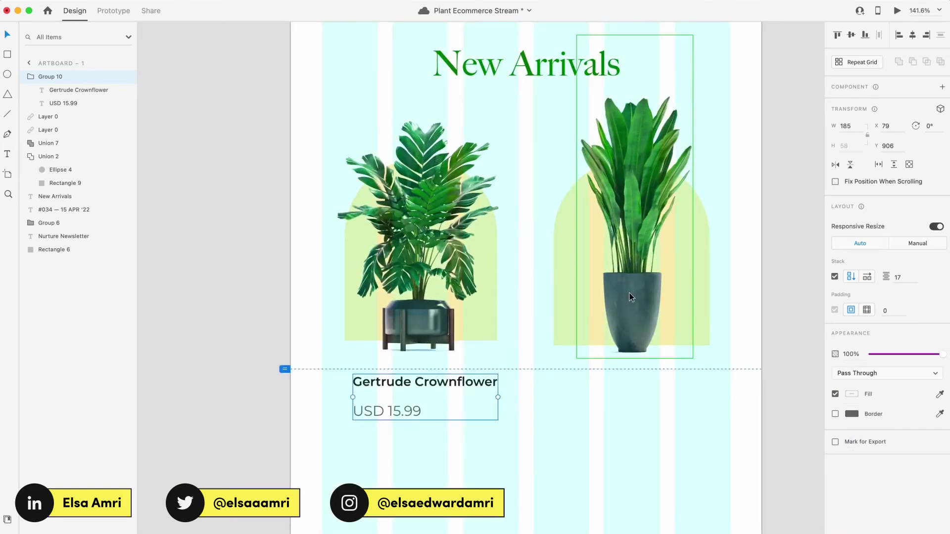
{"action": "scroll", "coordinate": [391, 400], "scroll_direction": "down", "scroll_amount": 3}
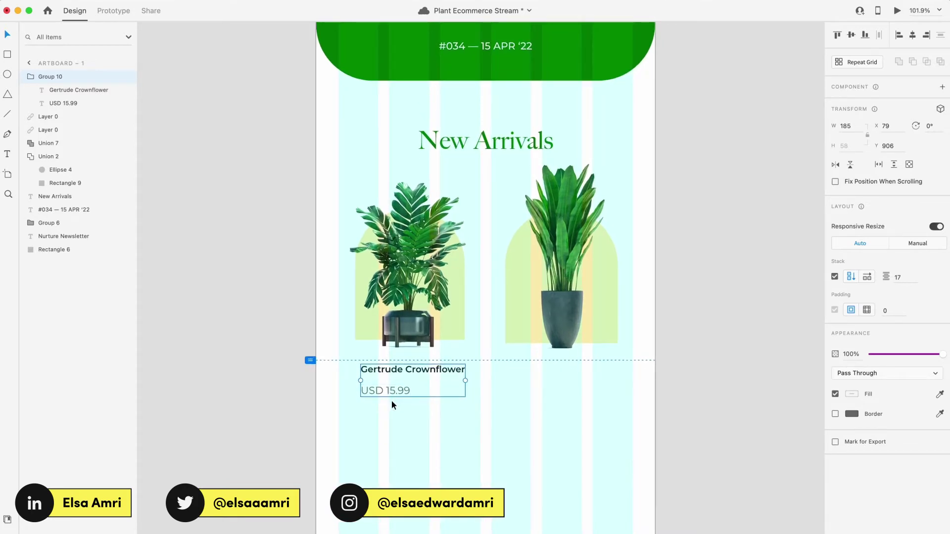
{"action": "key", "text": "cmd+s"}
Step: Adjust the name-to-price spacing and centre USD 15.99 under Gertrude Crownflower
{"action": "left_click", "coordinate": [908, 280]}
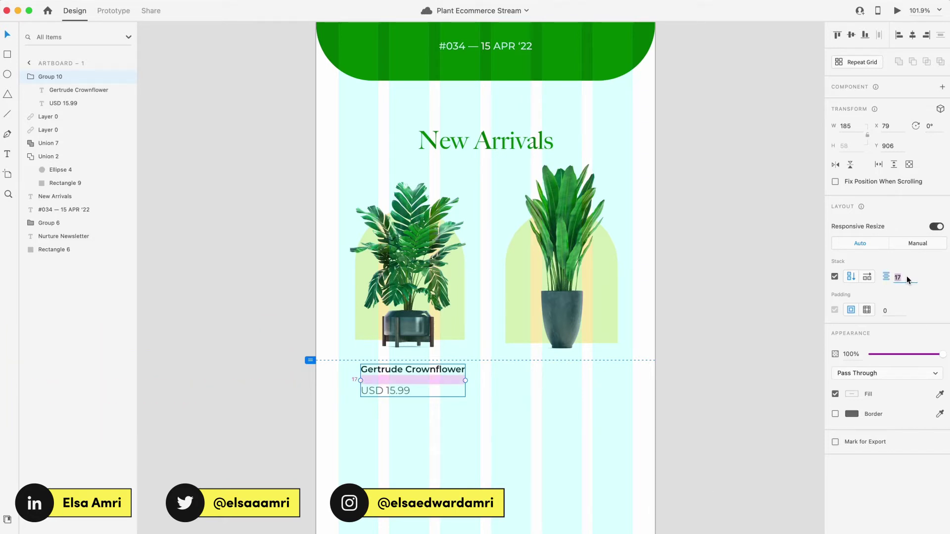
{"action": "key", "text": "Escape"}
{"action": "scroll", "coordinate": [435, 379], "scroll_direction": "up", "scroll_amount": 3}
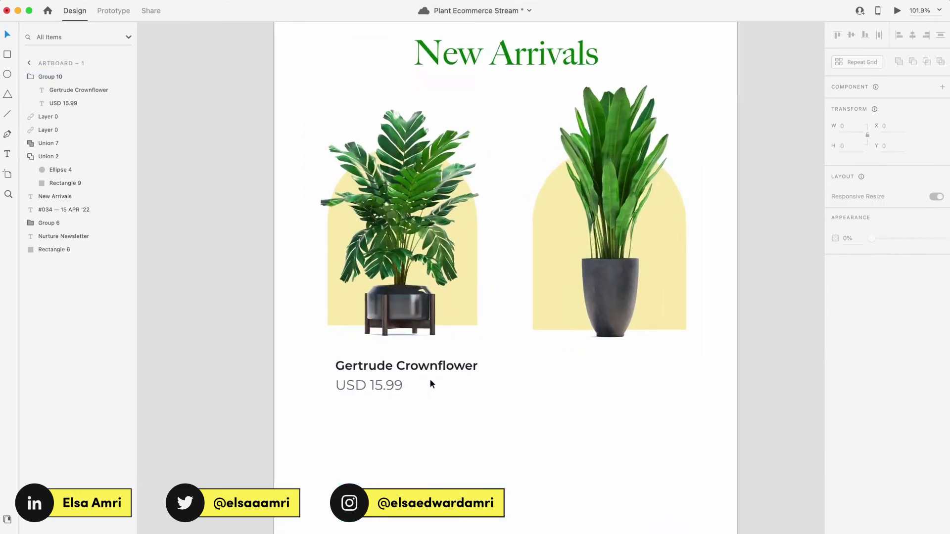
{"action": "left_click", "coordinate": [430, 383]}
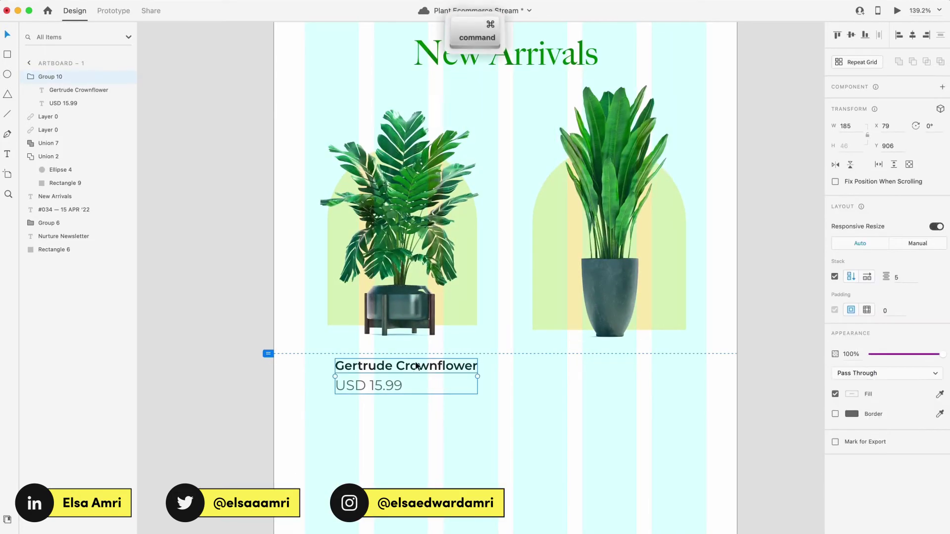
{"action": "left_click", "coordinate": [369, 384], "text": "super"}
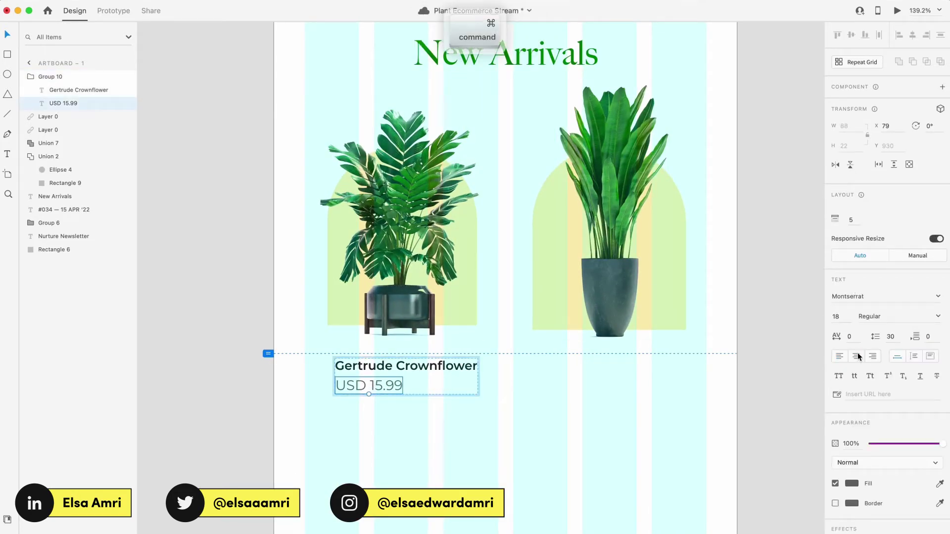
{"action": "left_click", "coordinate": [408, 367], "text": "shift+super"}
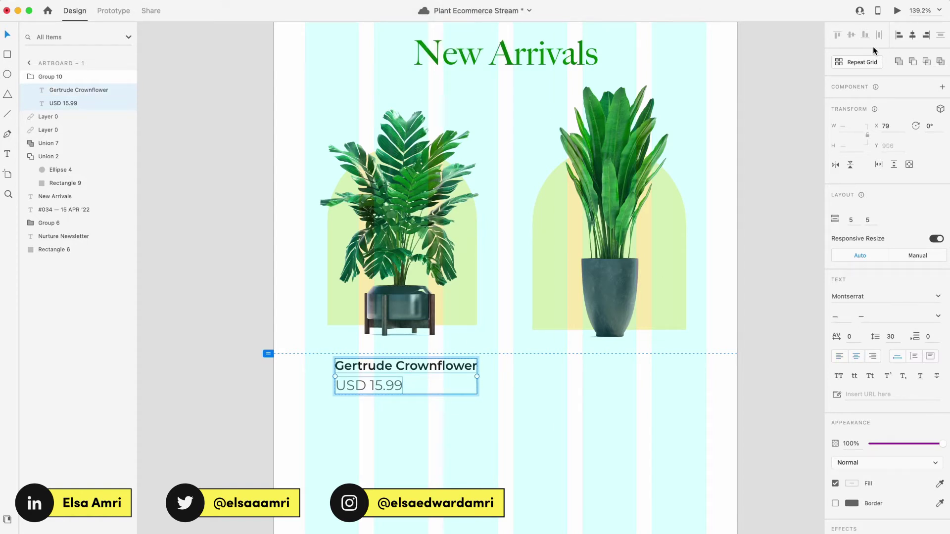
{"action": "left_click", "coordinate": [912, 35]}
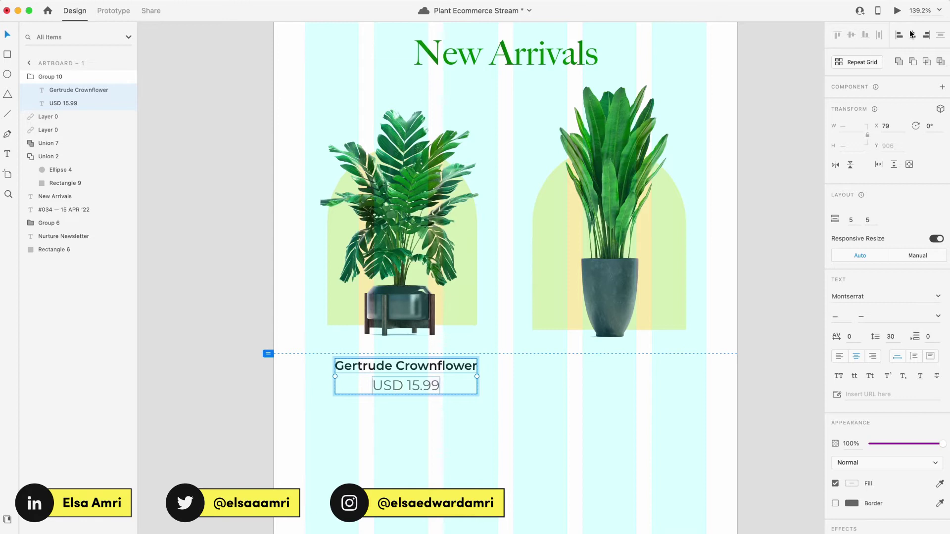
{"action": "left_click", "coordinate": [486, 408]}
Step: Duplicate the product card into the right column and nudge the yellow arch into place
{"action": "left_click", "coordinate": [435, 379], "text": "shift"}
{"action": "left_click", "coordinate": [396, 222], "text": "shift"}
{"action": "left_click_drag", "start_coordinate": [393, 367], "coordinate": [601, 367]}
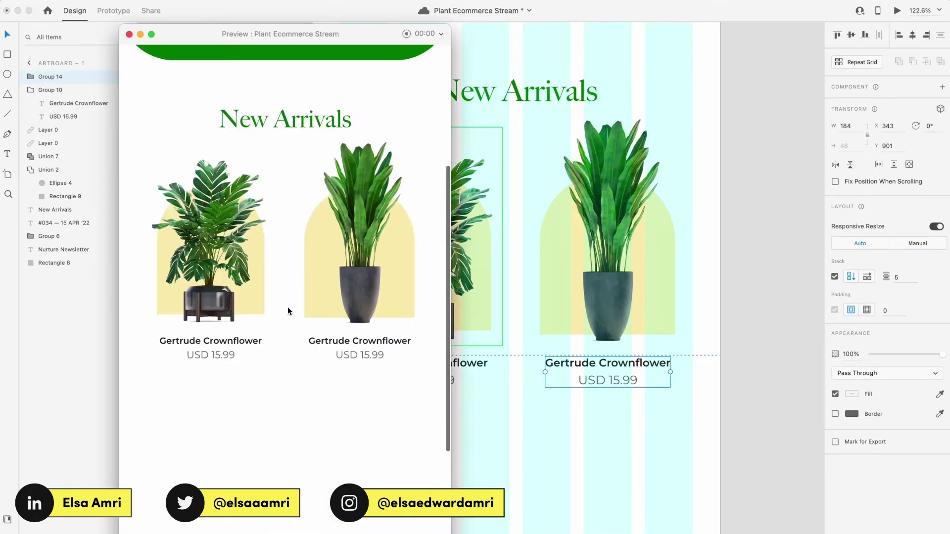
{"action": "scroll", "coordinate": [287, 307], "scroll_direction": "up", "scroll_amount": 3}
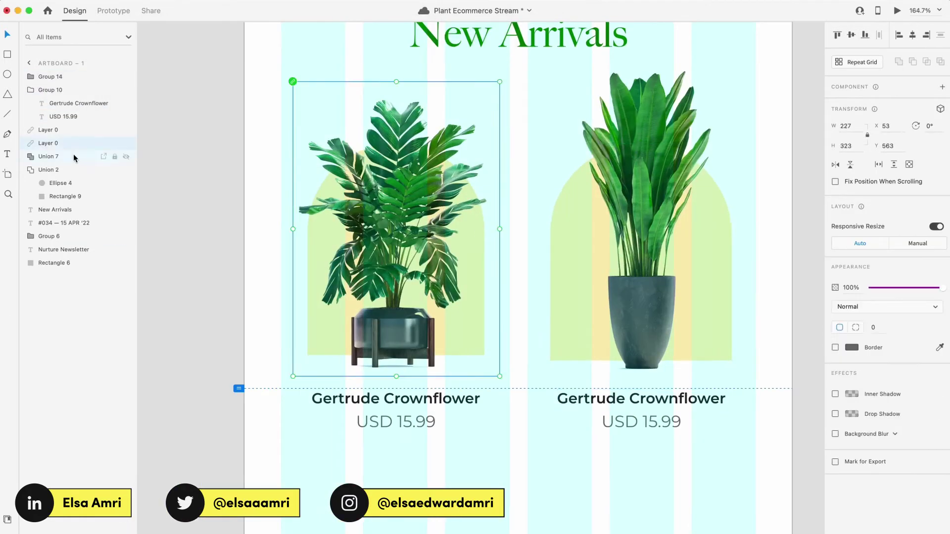
{"action": "key", "text": "Down"}
{"action": "key", "text": "Right"}
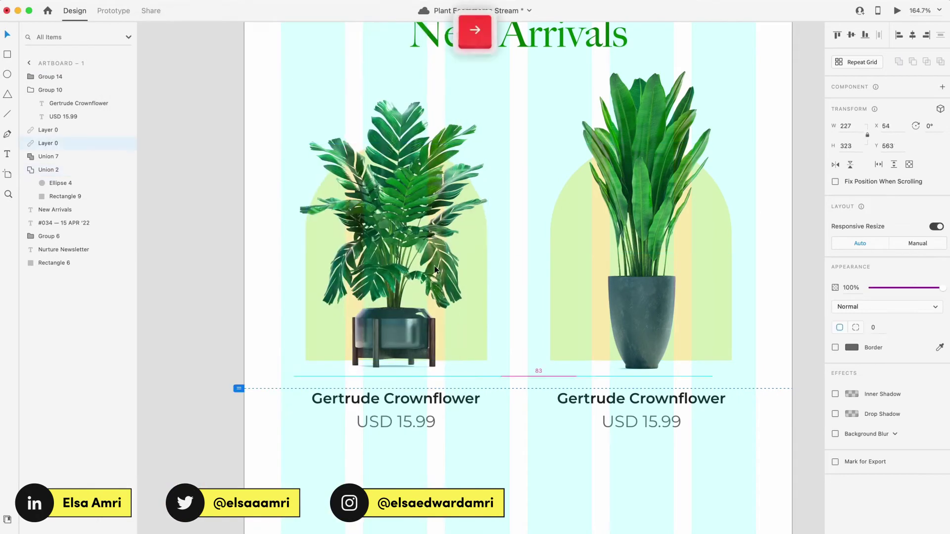
{"action": "scroll", "coordinate": [441, 440], "scroll_direction": "down", "scroll_amount": 5}
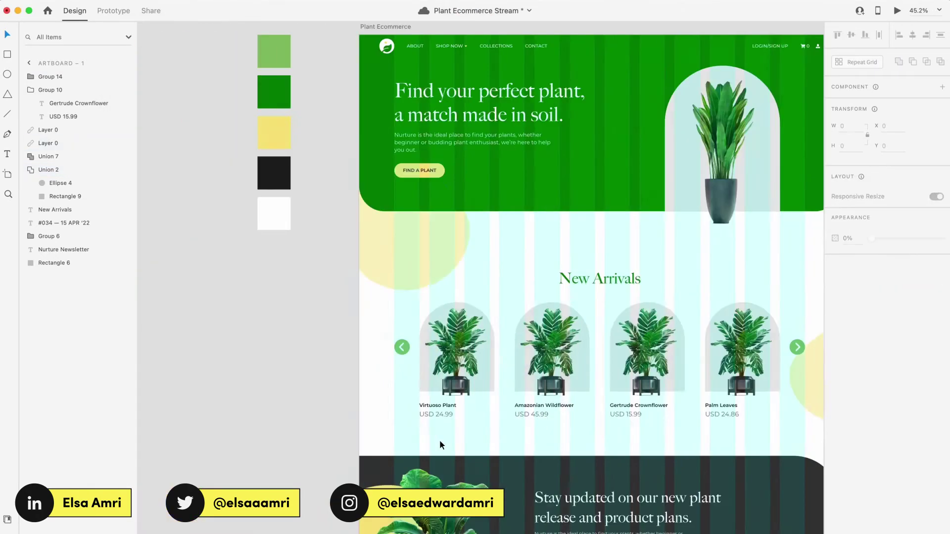
Step: Copy the FIND A PLANT button into the newsletter and place it below the product cards
{"action": "left_click", "coordinate": [408, 170]}
{"action": "key", "text": "super+c"}
{"action": "scroll", "coordinate": [408, 169], "scroll_direction": "right", "scroll_amount": 10}
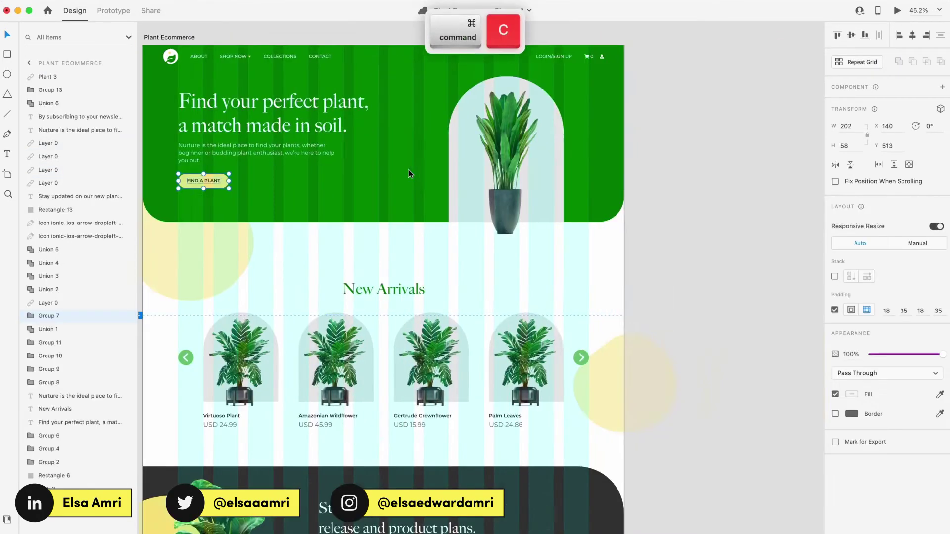
{"action": "left_click", "coordinate": [548, 295]}
{"action": "scroll", "coordinate": [548, 295], "scroll_direction": "up", "scroll_amount": 5}
{"action": "key", "text": "super+v"}
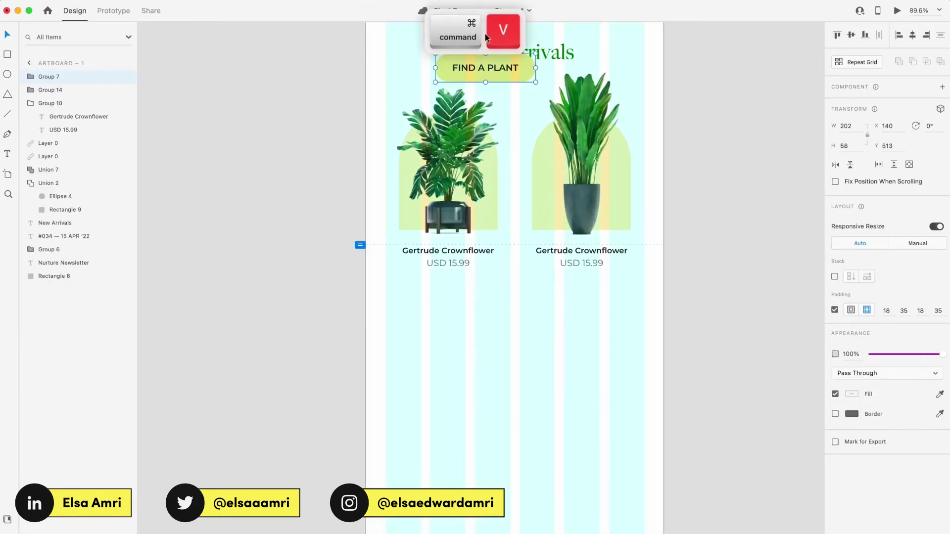
{"action": "left_click_drag", "start_coordinate": [478, 69], "coordinate": [510, 301]}
{"action": "scroll", "coordinate": [511, 301], "scroll_direction": "up", "scroll_amount": 1}
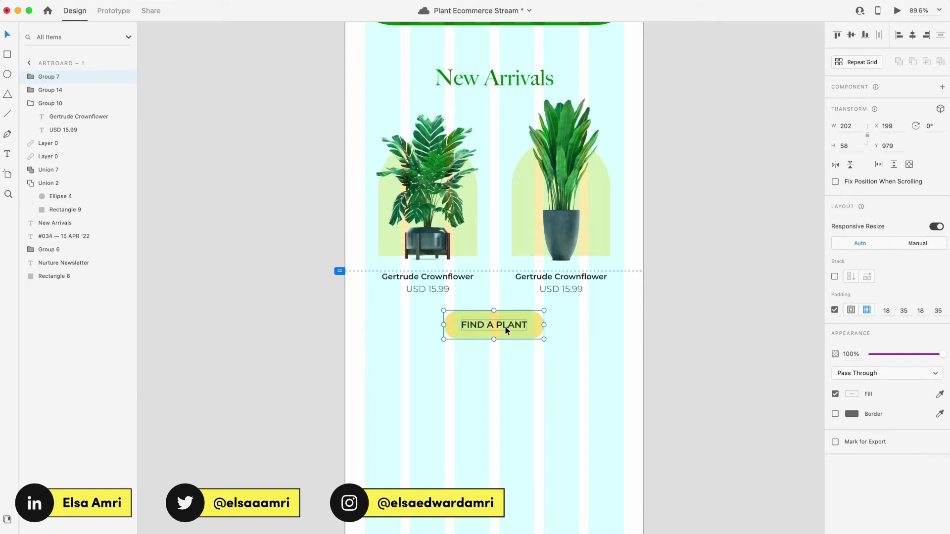
Step: Relabel the button 'GO PLANT SHOPPING' and select its background shape
{"action": "left_click", "coordinate": [506, 327], "text": "super"}
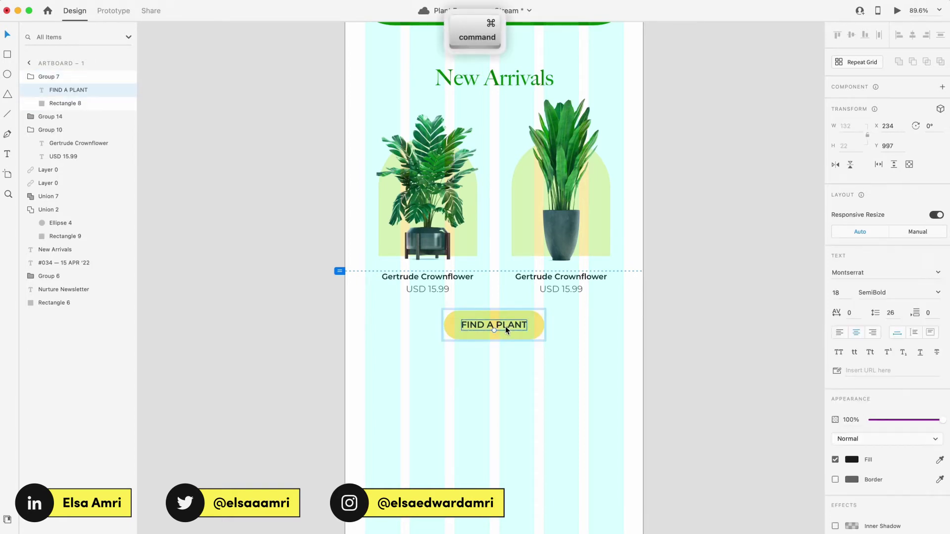
{"action": "key", "text": "Return"}
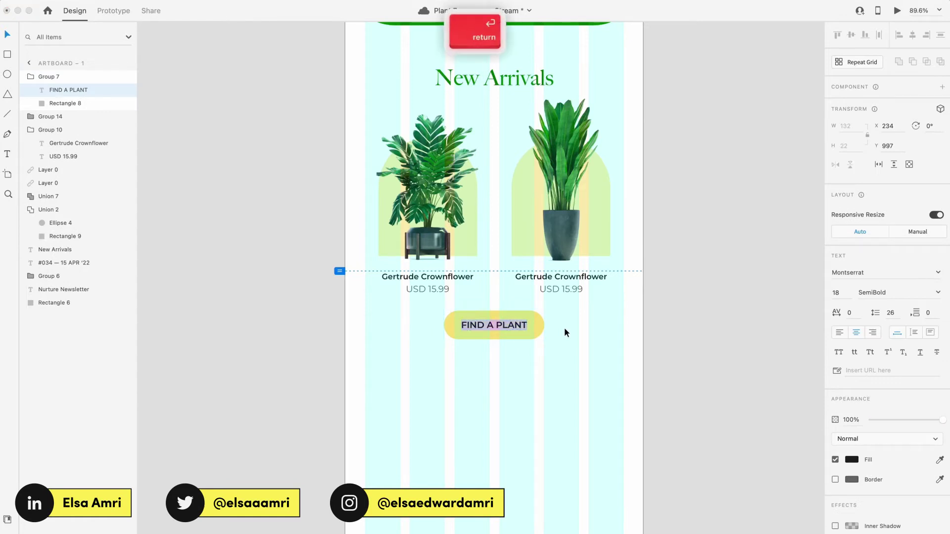
{"action": "key", "text": "shift"}
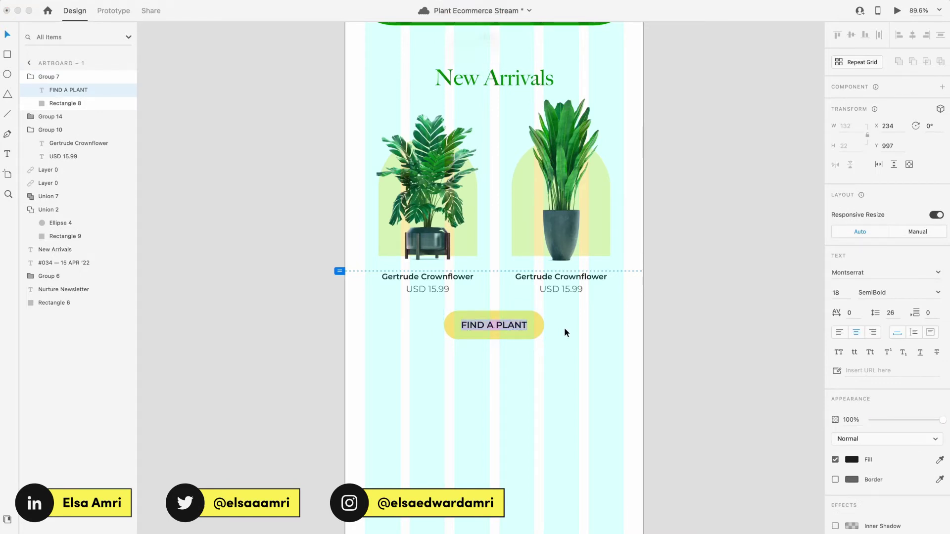
{"action": "type", "text": "GO PLANT SHOPPING"}
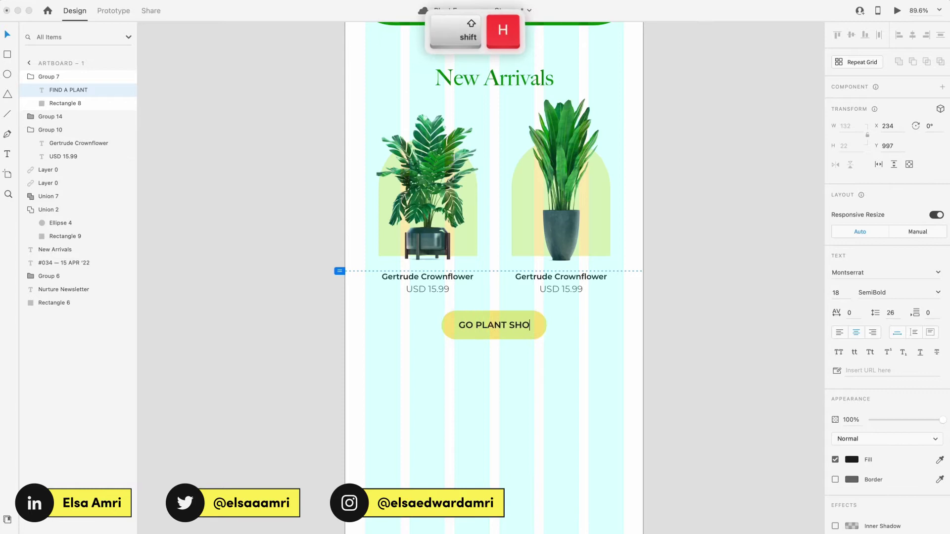
{"action": "key", "text": "Escape"}
{"action": "key", "text": "Return"}
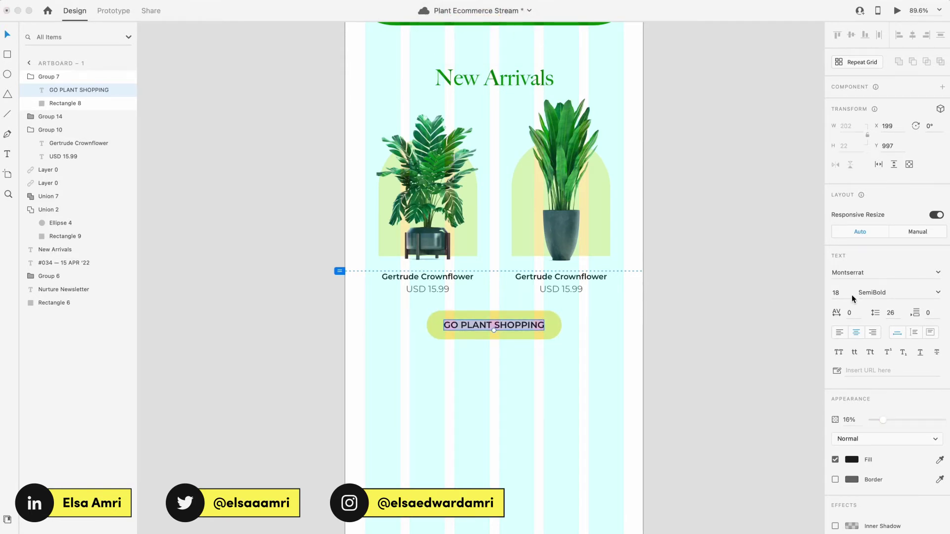
{"action": "scroll", "coordinate": [554, 323], "scroll_direction": "up", "scroll_amount": 3}
{"action": "left_click", "coordinate": [554, 323], "text": "super"}
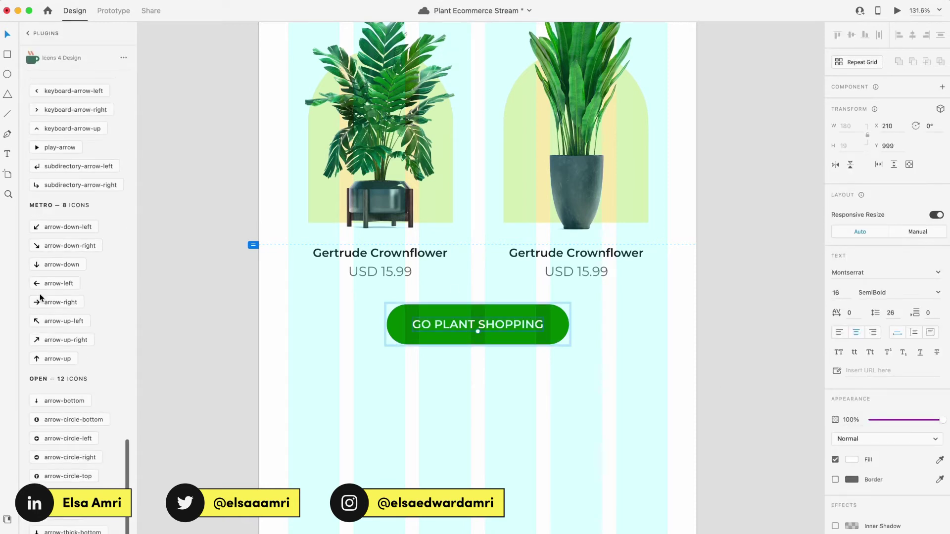
Step: Insert a right-arrow icon from the Icons 4 Design plugin into the GO PLANT SHOPPING button
{"action": "left_click", "coordinate": [40, 297]}
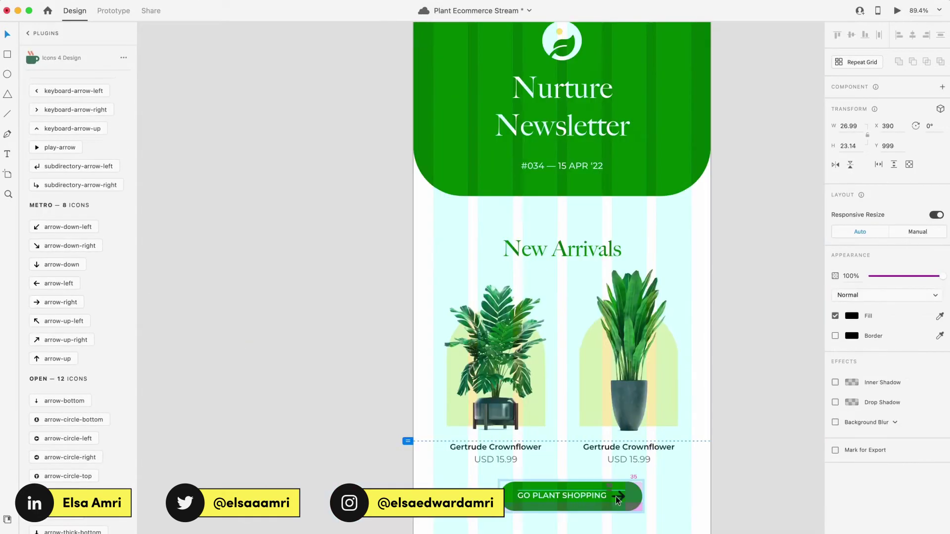
{"action": "scroll", "coordinate": [610, 378], "scroll_direction": "up", "scroll_amount": 5}
{"action": "scroll", "coordinate": [577, 395], "scroll_direction": "down", "scroll_amount": 8}
{"action": "scroll", "coordinate": [511, 413], "scroll_direction": "up", "scroll_amount": 2}
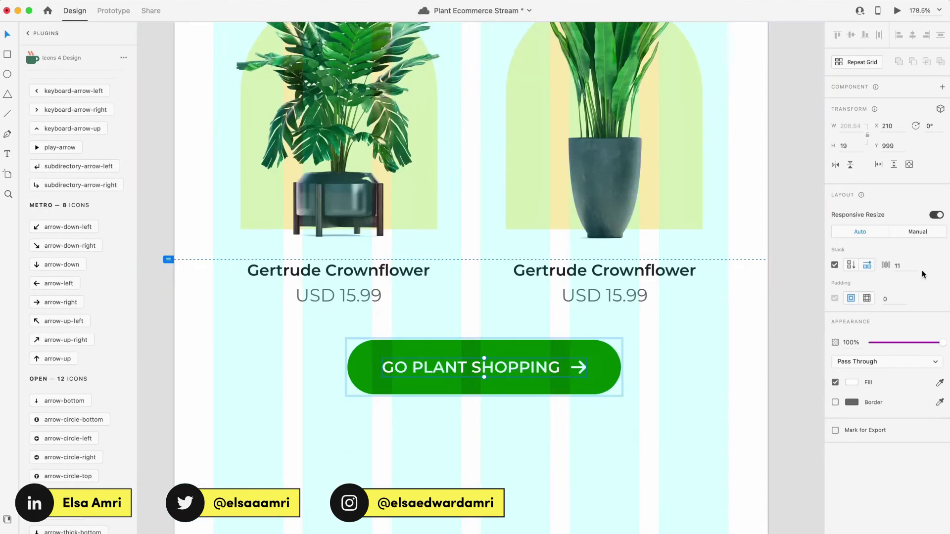
Step: Preview the newsletter as a prototype to check the button, then return to editing
{"action": "key", "text": "Escape"}
{"action": "left_click", "coordinate": [896, 10]}
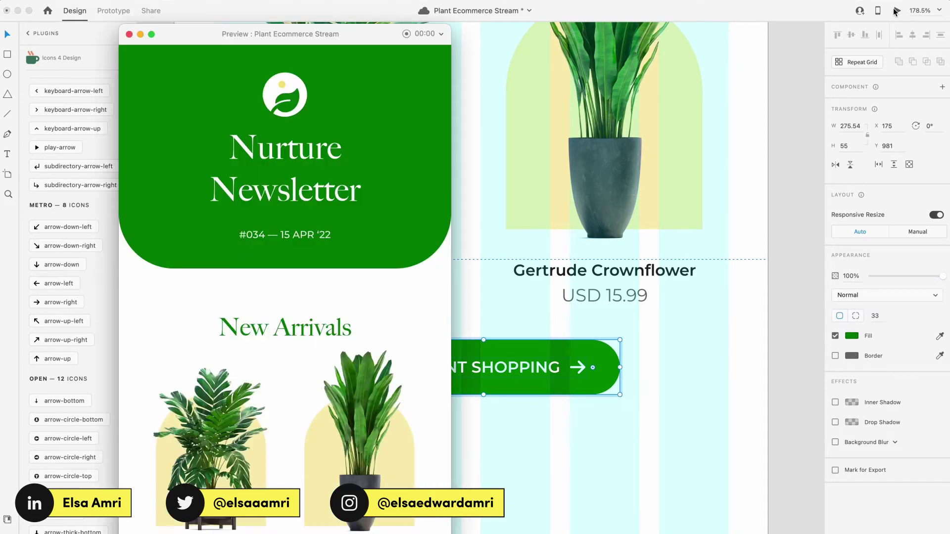
{"action": "scroll", "coordinate": [449, 286], "scroll_direction": "down", "scroll_amount": 10}
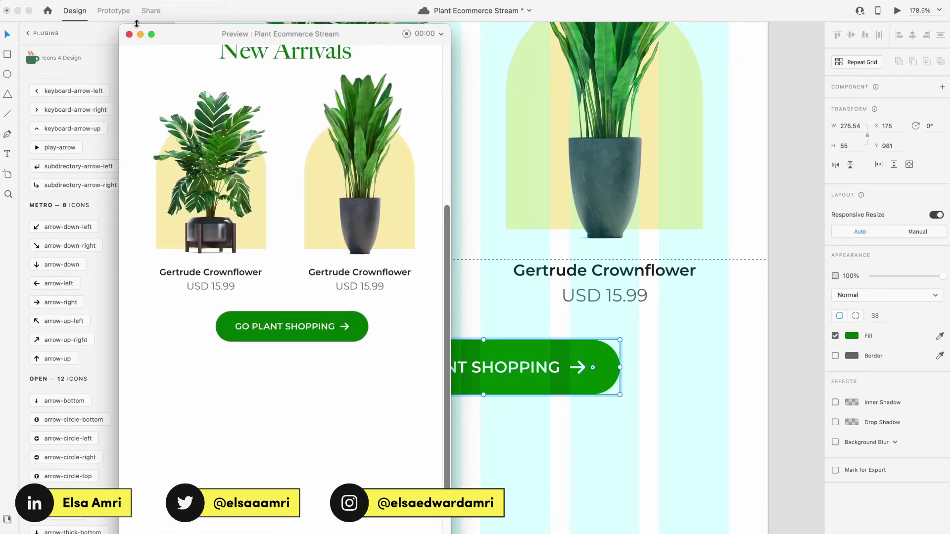
{"action": "left_click", "coordinate": [128, 34]}
Step: Set the button group's padding to 16 top and bottom and 32 on the sides, undoing a trial right padding of 50
{"action": "key", "text": "Escape"}
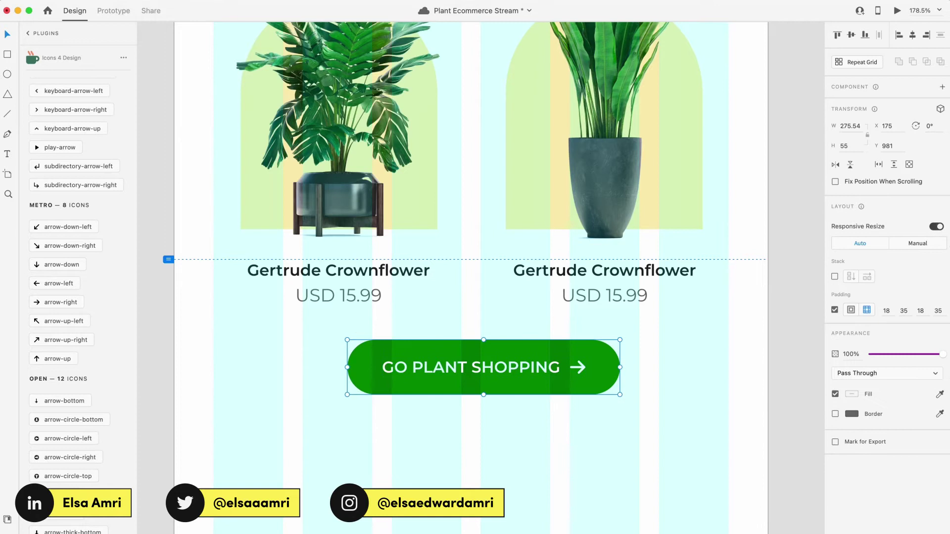
{"action": "type", "text": "16 "}
{"action": "type", "text": "32"}
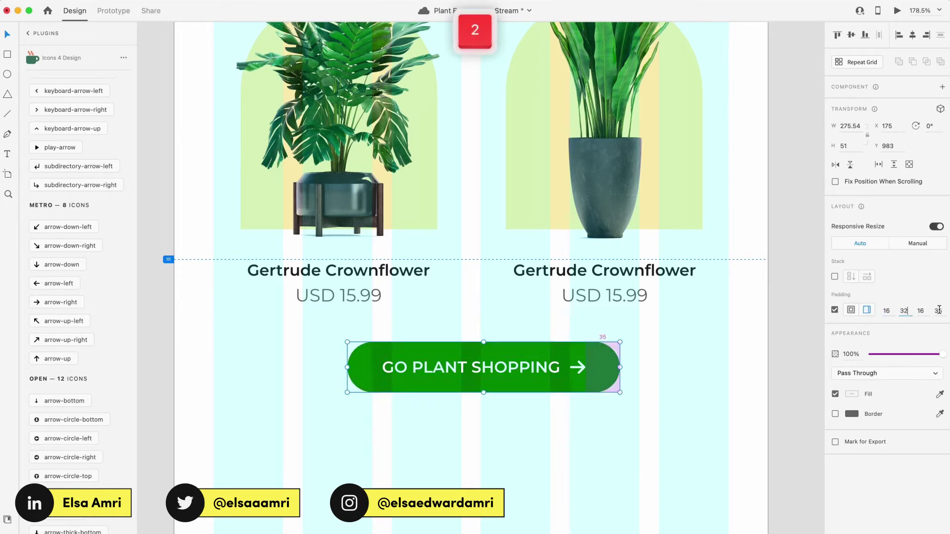
{"action": "key", "text": "Return"}
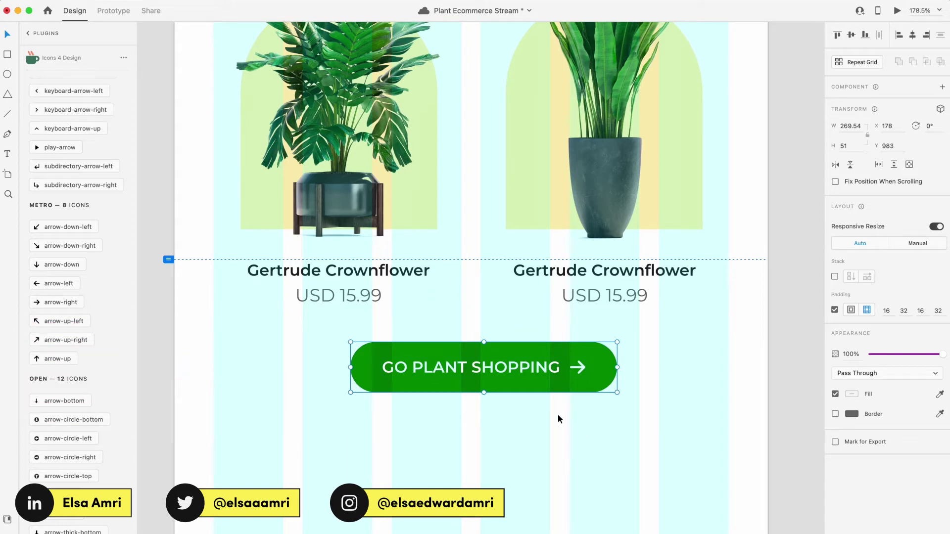
{"action": "left_click", "coordinate": [903, 311]}
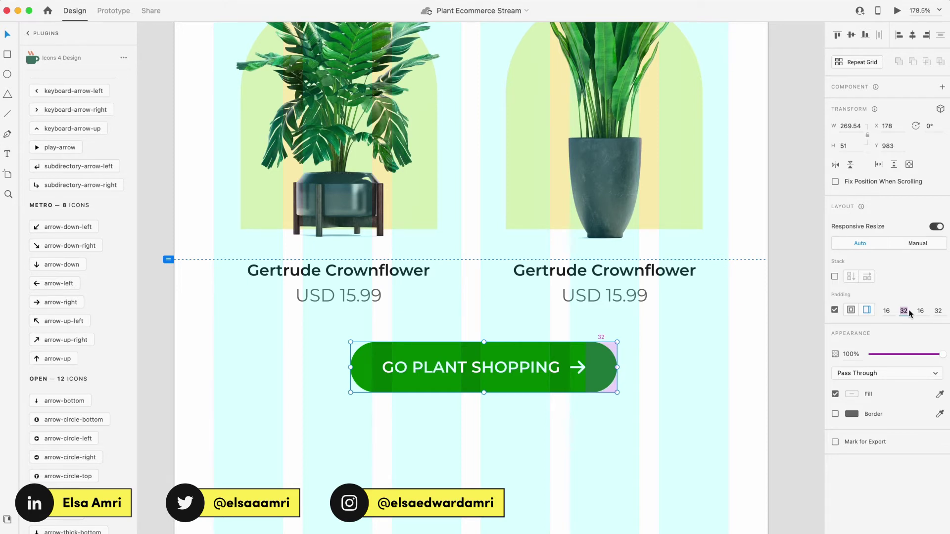
{"action": "type", "text": "50"}
{"action": "key", "text": "Return"}
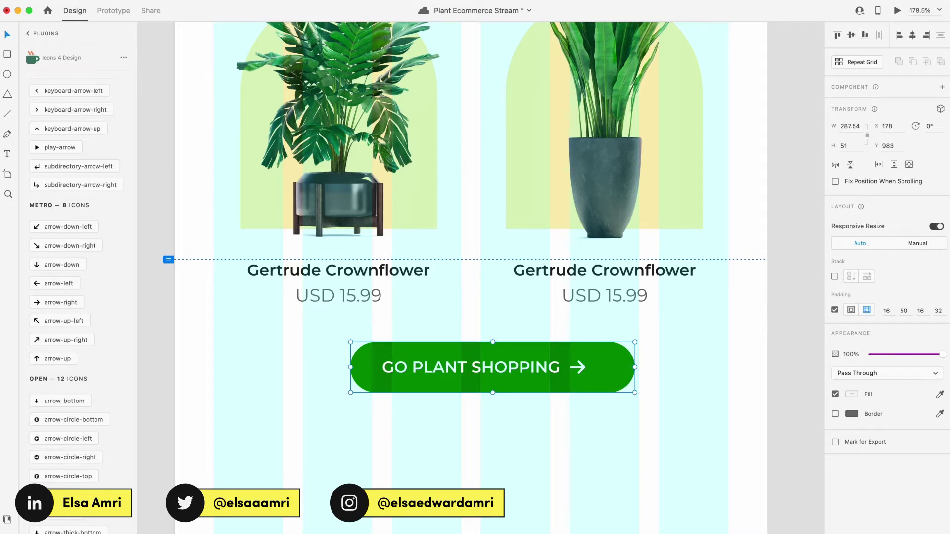
{"action": "key", "text": "super+z"}
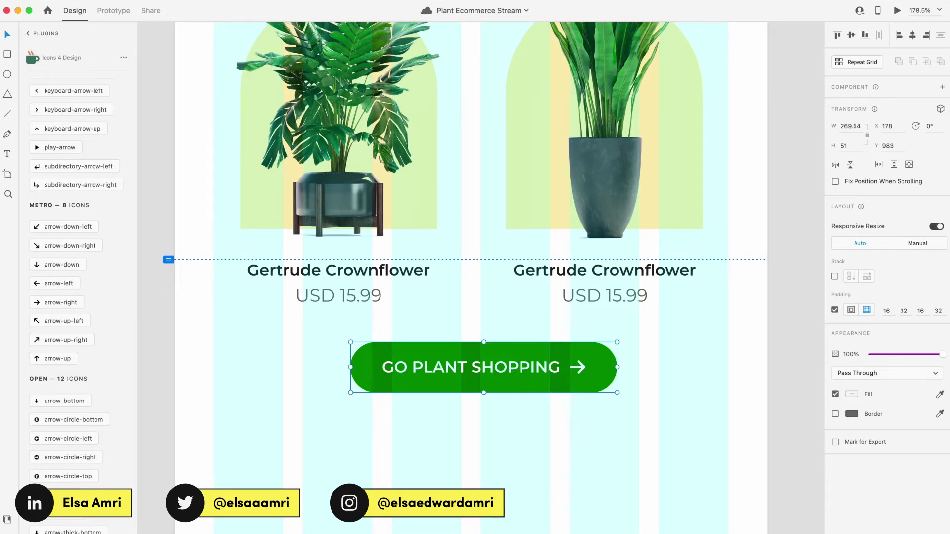
Step: Try retyping the button label as 'GO', then restore it to GO PLANT SHOPPING and zoom out
{"action": "double_click", "coordinate": [533, 367]}
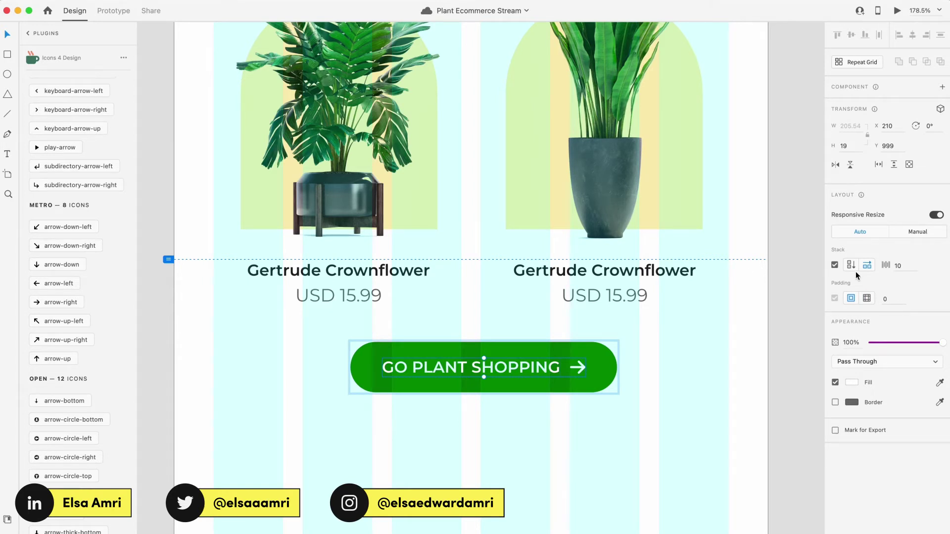
{"action": "double_click", "coordinate": [506, 369]}
{"action": "key", "text": "super+a"}
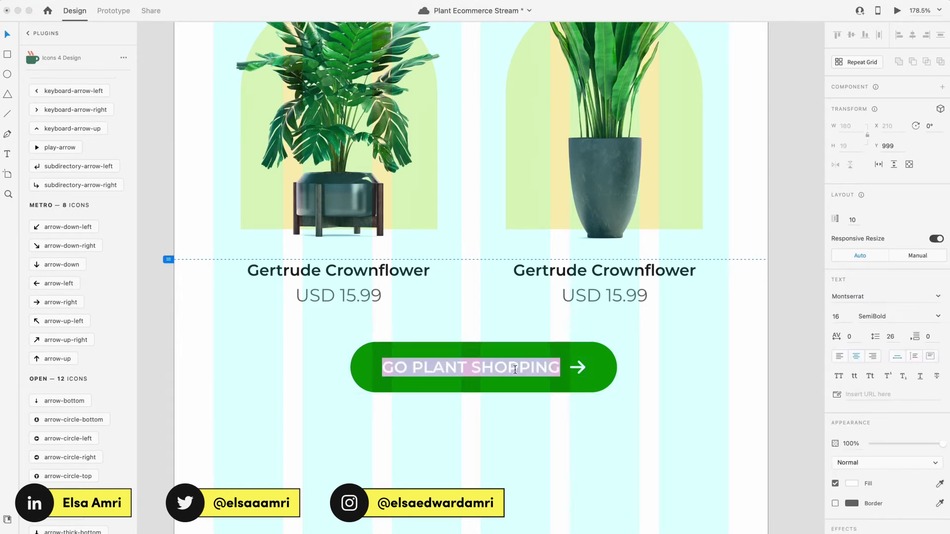
{"action": "type", "text": "GO"}
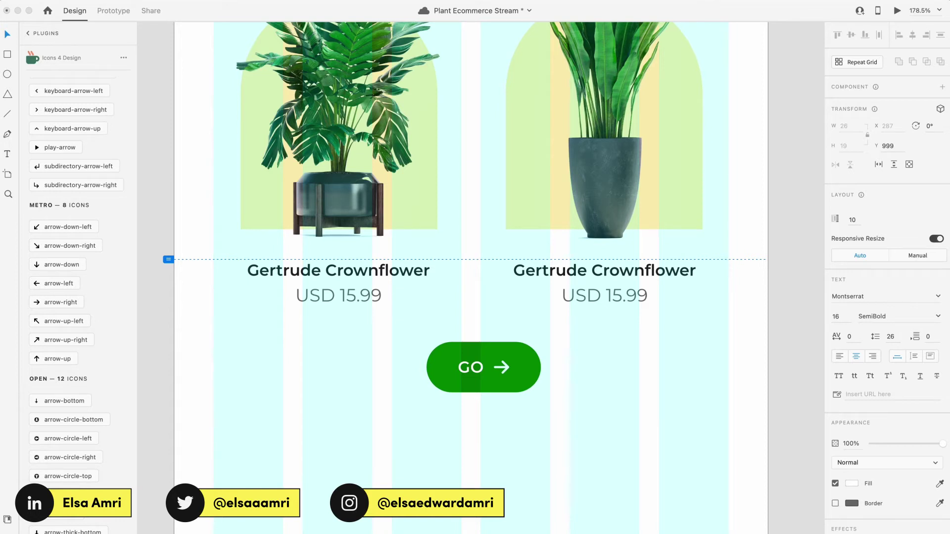
{"action": "key", "text": "super+z"}
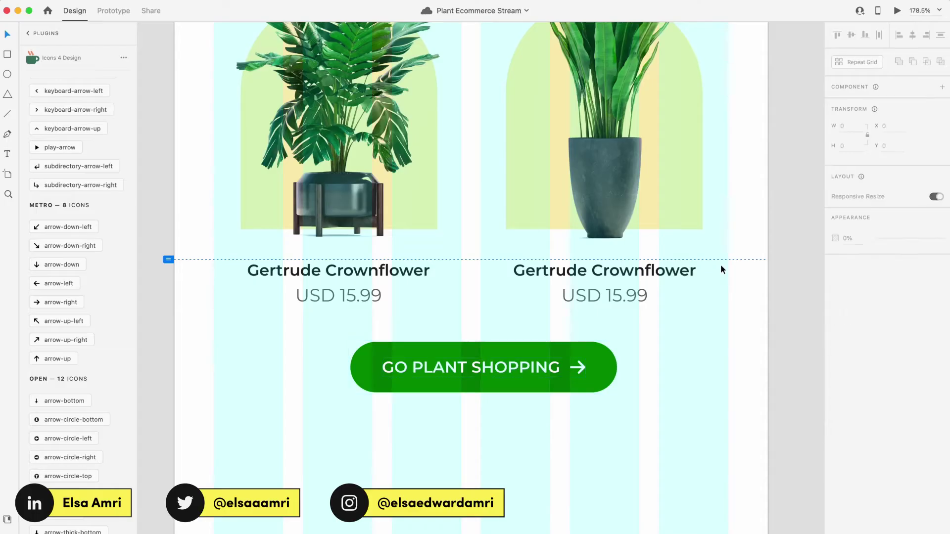
{"action": "key", "text": "super+minus"}
{"action": "key", "text": "super+minus"}
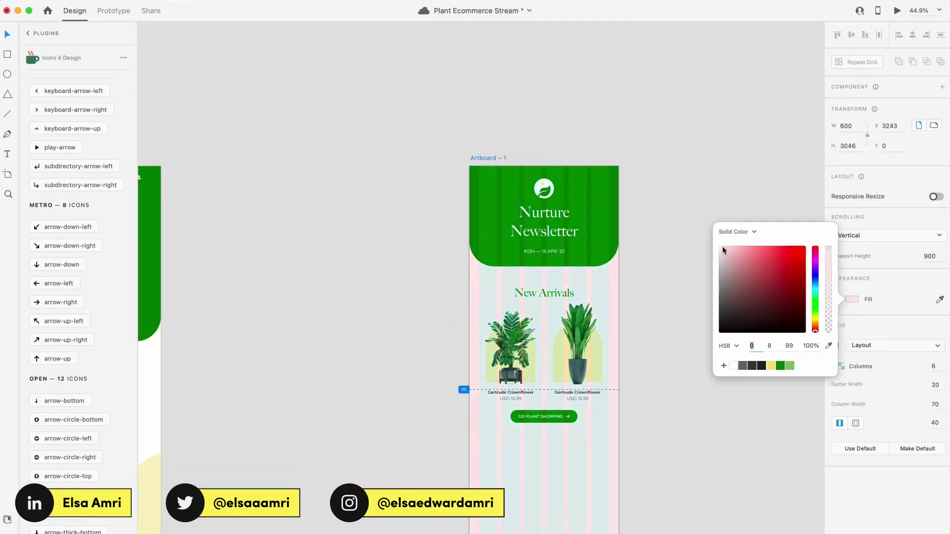
Step: Draw a white rectangle across the artboard and send it behind the newsletter content
{"action": "key", "text": "r"}
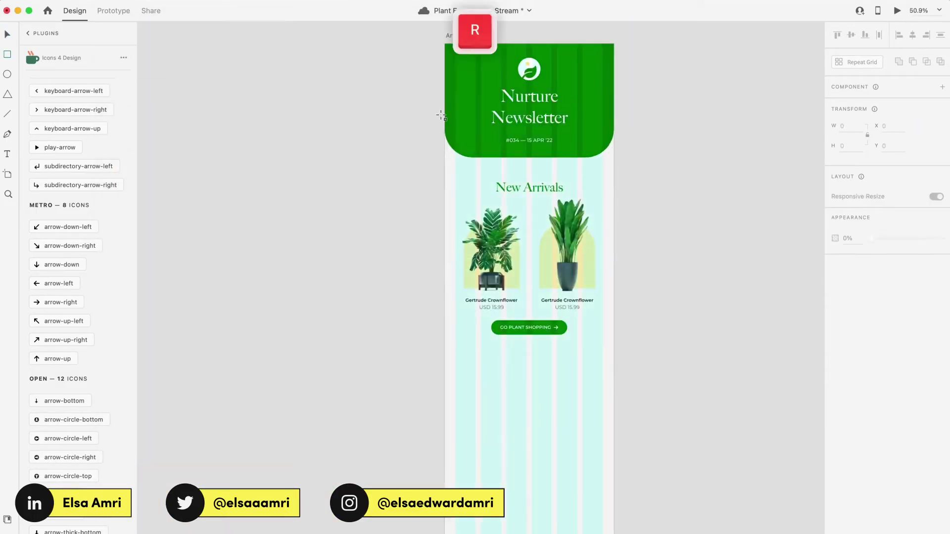
{"action": "left_click_drag", "start_coordinate": [444, 127], "coordinate": [613, 360]}
{"action": "scroll", "coordinate": [532, 338], "scroll_direction": "up", "scroll_amount": 3}
{"action": "scroll", "coordinate": [536, 339], "scroll_direction": "up", "scroll_amount": 3}
{"action": "key", "text": "super+shift+bracketleft"}
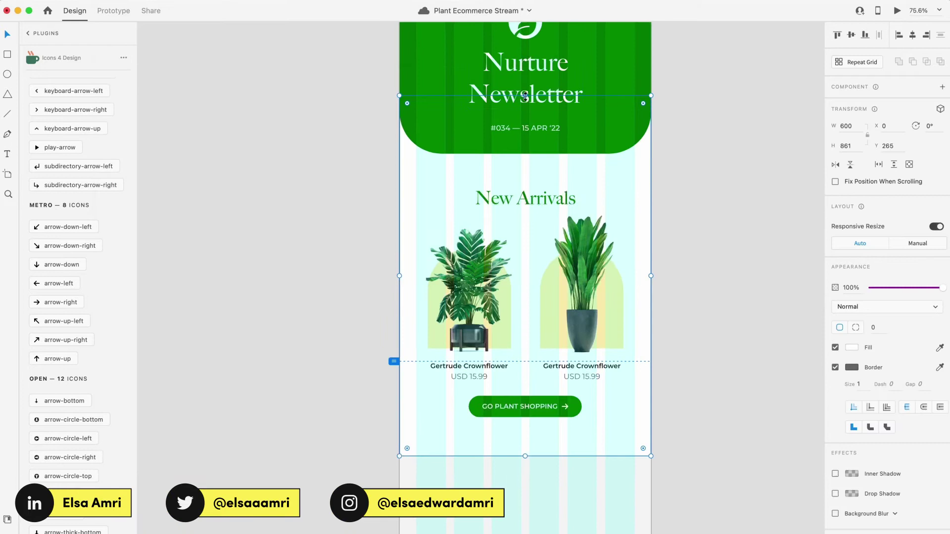
Step: Shrink the section background to 816 high, discarding a trial fill colour change
{"action": "left_click_drag", "start_coordinate": [525, 456], "coordinate": [525, 451]}
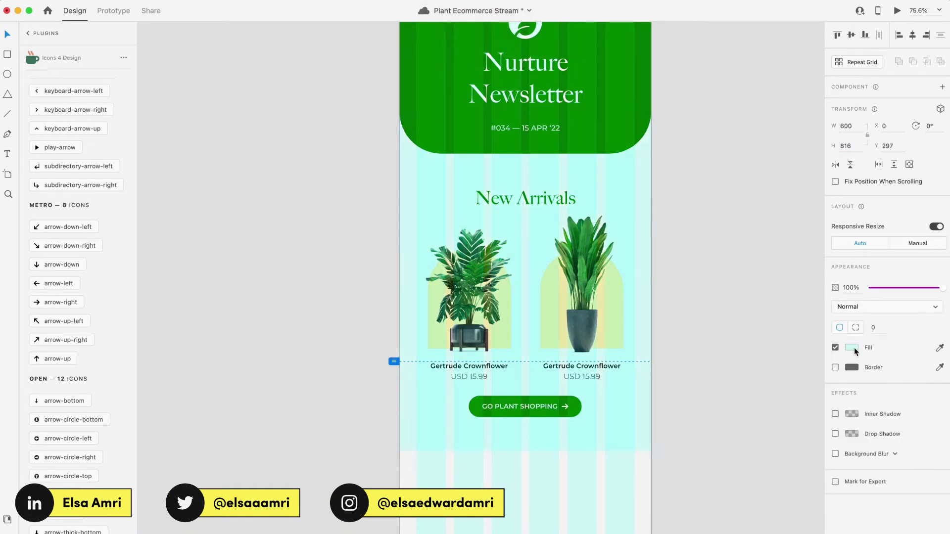
{"action": "left_click", "coordinate": [851, 347]}
{"action": "key", "text": "super+v"}
{"action": "left_click", "coordinate": [732, 395]}
{"action": "key", "text": "Escape"}
Step: Place a copy of the New Arrivals heading below the GO PLANT SHOPPING button
{"action": "left_click", "coordinate": [581, 366]}
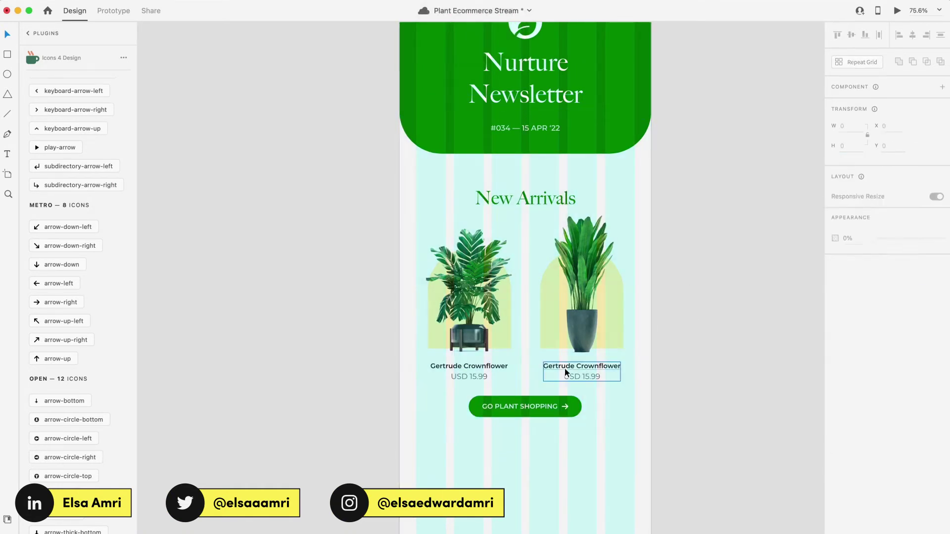
{"action": "key", "text": "super+minus"}
{"action": "left_click", "coordinate": [517, 177]}
{"action": "key", "text": "super+z"}
{"action": "scroll", "coordinate": [529, 210], "scroll_direction": "down", "scroll_amount": 2}
{"action": "scroll", "coordinate": [529, 210], "scroll_direction": "left", "scroll_amount": 3}
{"action": "left_click_drag", "start_coordinate": [577, 131], "coordinate": [576, 289]}
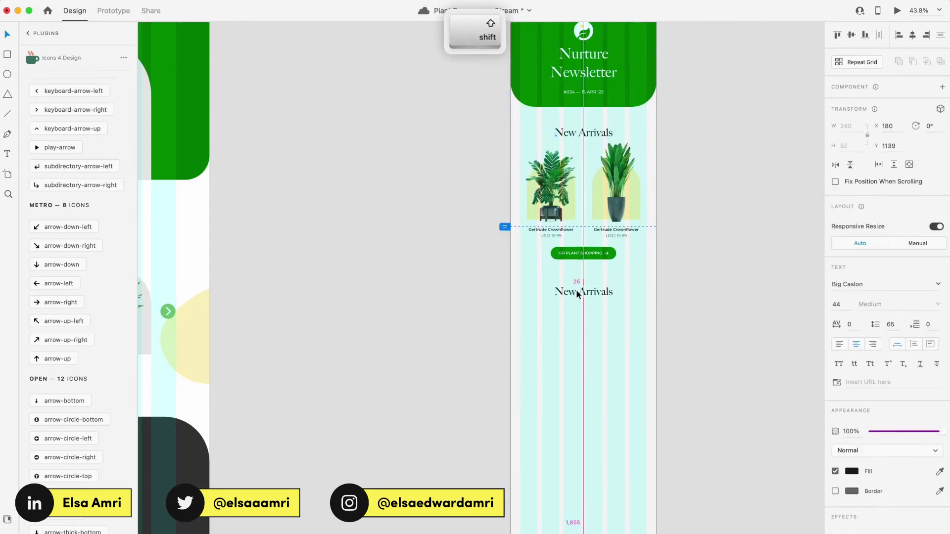
{"action": "scroll", "coordinate": [576, 289], "scroll_direction": "up", "scroll_amount": 3}
{"action": "key", "text": "alt+Down"}
{"action": "scroll", "coordinate": [572, 346], "scroll_direction": "down", "scroll_amount": 2}
Step: Copy a smaller header leaf above New Arrivals, position the heading copy below the button, and preview
{"action": "left_click", "coordinate": [553, 186]}
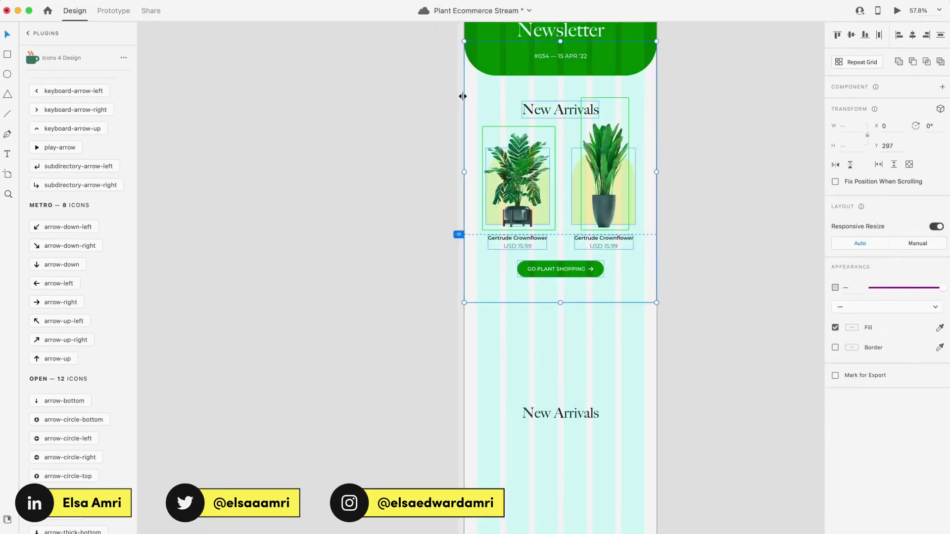
{"action": "scroll", "coordinate": [554, 187], "scroll_direction": "up", "scroll_amount": 3}
{"action": "scroll", "coordinate": [539, 268], "scroll_direction": "up", "scroll_amount": 3}
{"action": "left_click", "coordinate": [538, 267]}
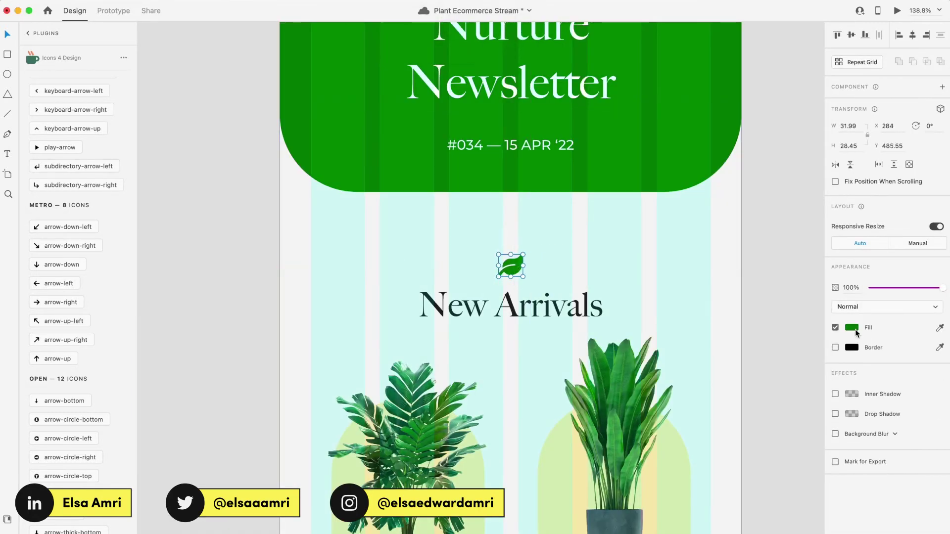
{"action": "key", "text": "alt+Down"}
{"action": "left_click", "coordinate": [526, 307]}
{"action": "scroll", "coordinate": [526, 307], "scroll_direction": "down", "scroll_amount": 5}
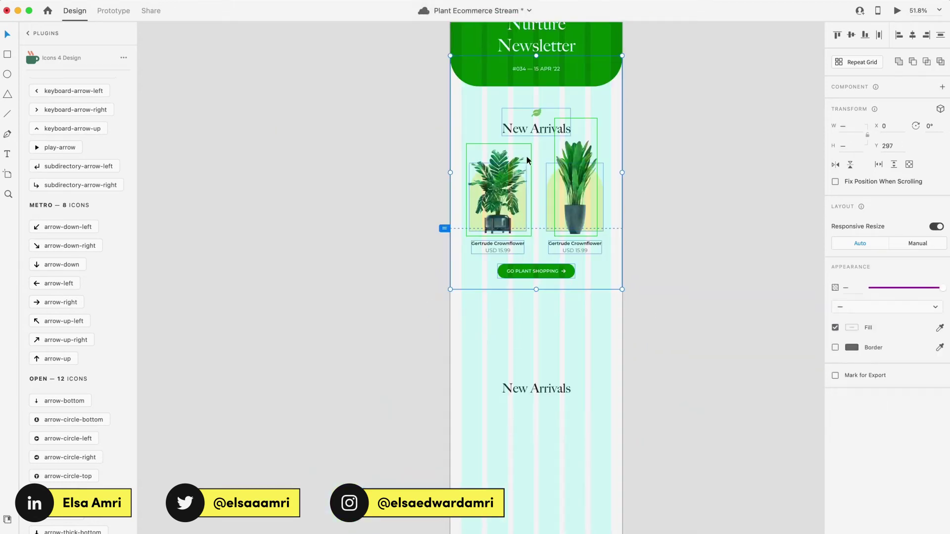
{"action": "key", "text": "shift+alt+Up"}
{"action": "key", "text": "shift+alt+Up"}
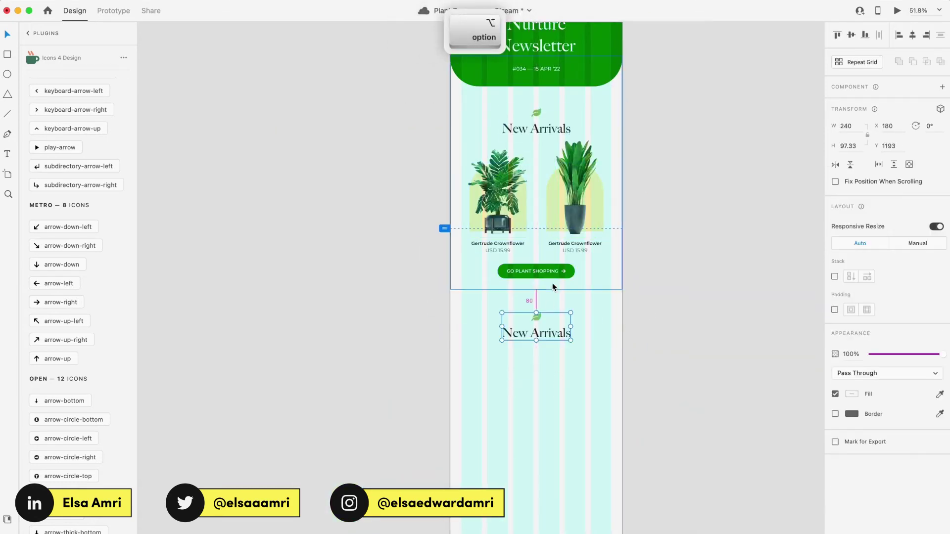
{"action": "key", "text": "super+Return"}
Step: Scroll through the preview, close it, and check the spacing below the top section
{"action": "scroll", "coordinate": [382, 272], "scroll_direction": "up", "scroll_amount": 5}
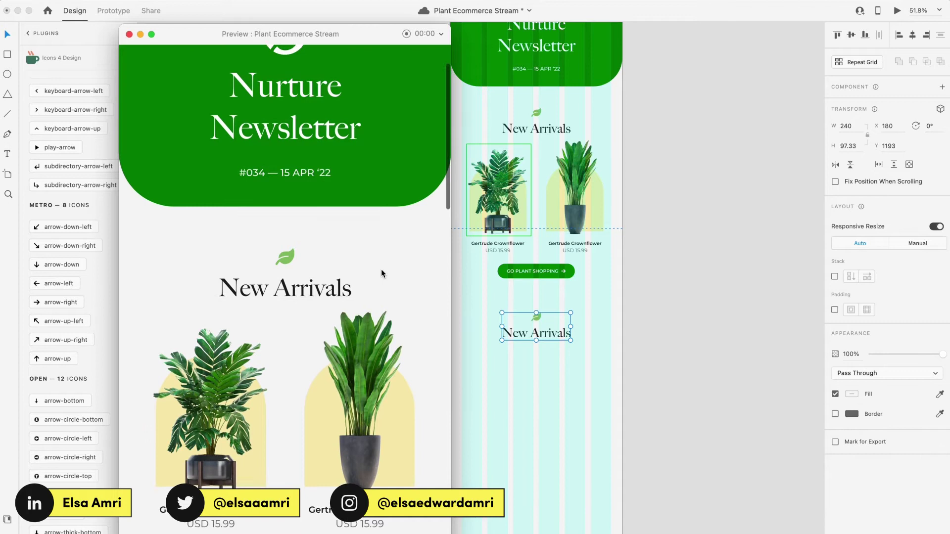
{"action": "scroll", "coordinate": [372, 376], "scroll_direction": "down", "scroll_amount": 5}
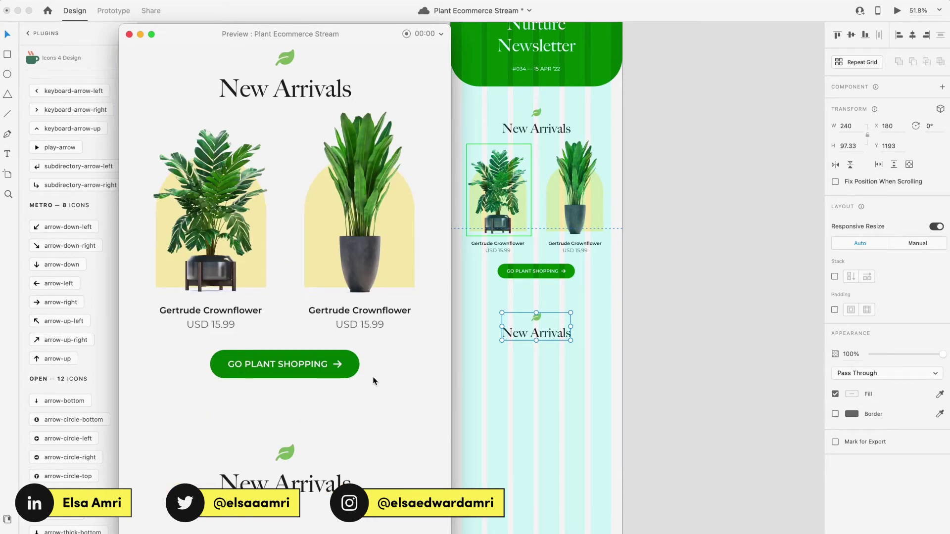
{"action": "scroll", "coordinate": [372, 376], "scroll_direction": "up", "scroll_amount": 3}
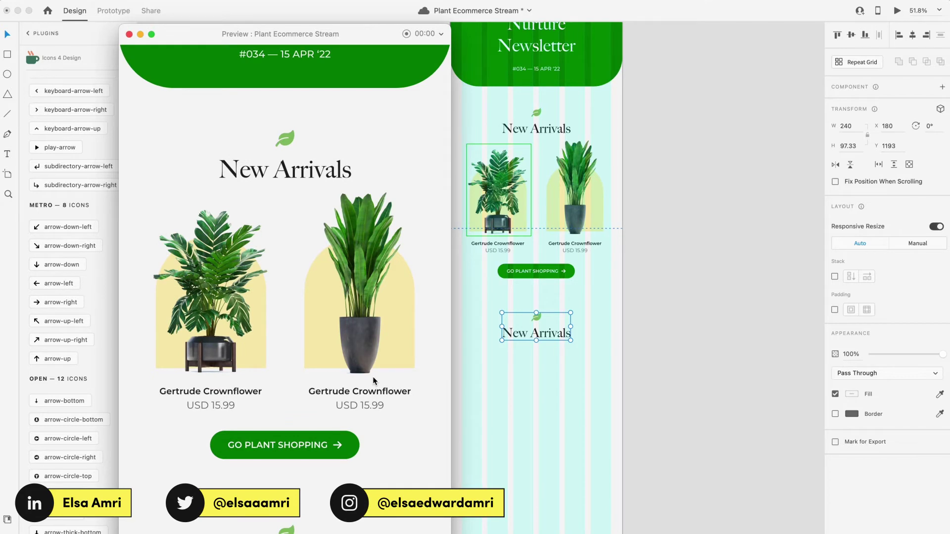
{"action": "left_click", "coordinate": [129, 34]}
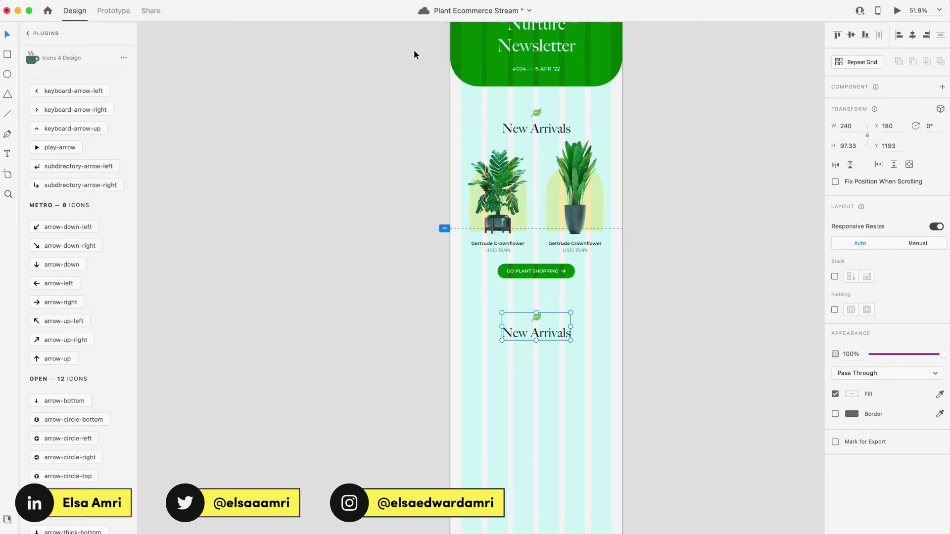
{"action": "left_click", "coordinate": [456, 110]}
{"action": "key", "text": "alt"}
Step: Move the lower 600×816 section to Y 1113, directly under the product section
{"action": "left_click", "coordinate": [477, 329]}
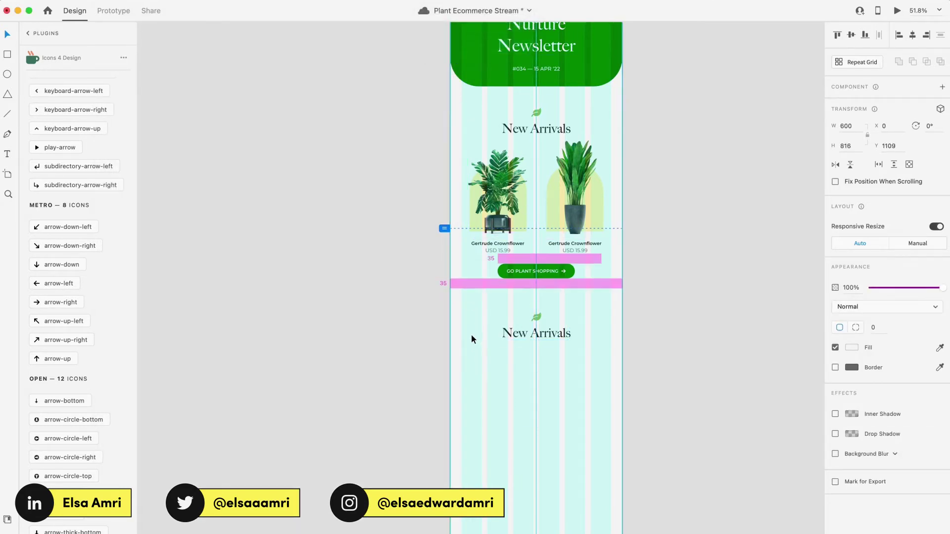
{"action": "scroll", "coordinate": [550, 296], "scroll_direction": "up", "scroll_amount": 5}
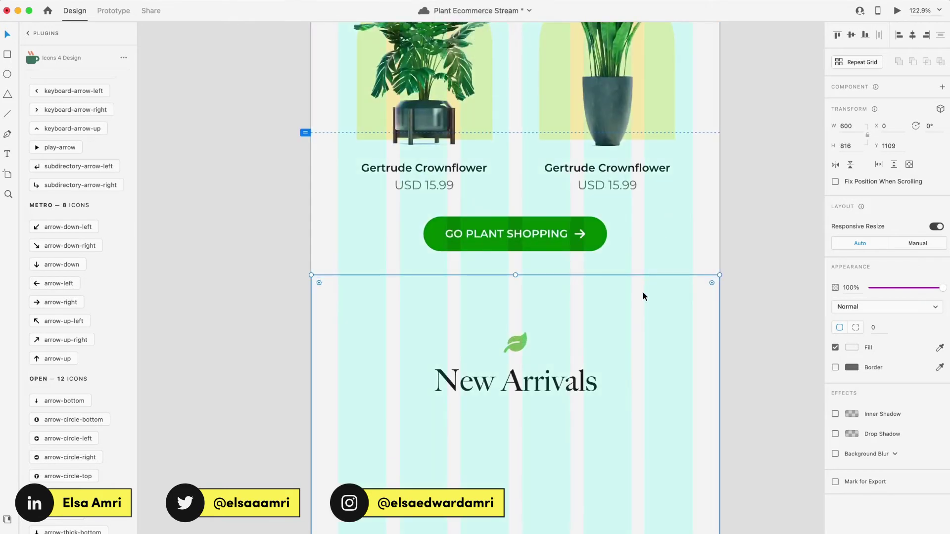
{"action": "left_click_drag", "start_coordinate": [642, 291], "coordinate": [644, 292]}
{"action": "key", "text": "alt"}
{"action": "scroll", "coordinate": [677, 258], "scroll_direction": "up", "scroll_amount": 5}
{"action": "left_click_drag", "start_coordinate": [717, 291], "coordinate": [640, 339]}
{"action": "left_click_drag", "start_coordinate": [631, 289], "coordinate": [636, 330]}
{"action": "scroll", "coordinate": [598, 362], "scroll_direction": "down", "scroll_amount": 3}
{"action": "scroll", "coordinate": [597, 360], "scroll_direction": "down", "scroll_amount": 3}
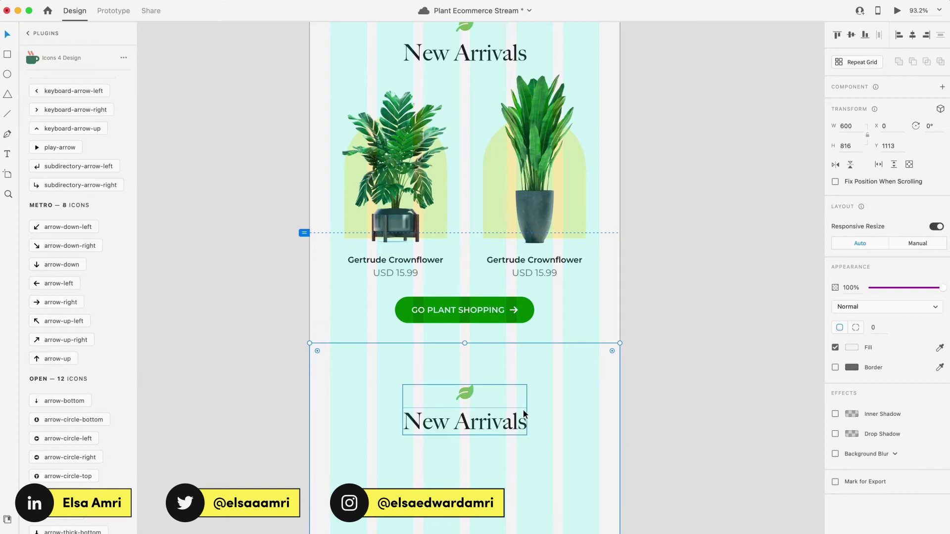
{"action": "scroll", "coordinate": [524, 411], "scroll_direction": "down", "scroll_amount": 3}
Step: Fill the lower section white and rename the copied heading to 'Plant Care Tip'
{"action": "left_click", "coordinate": [852, 348]}
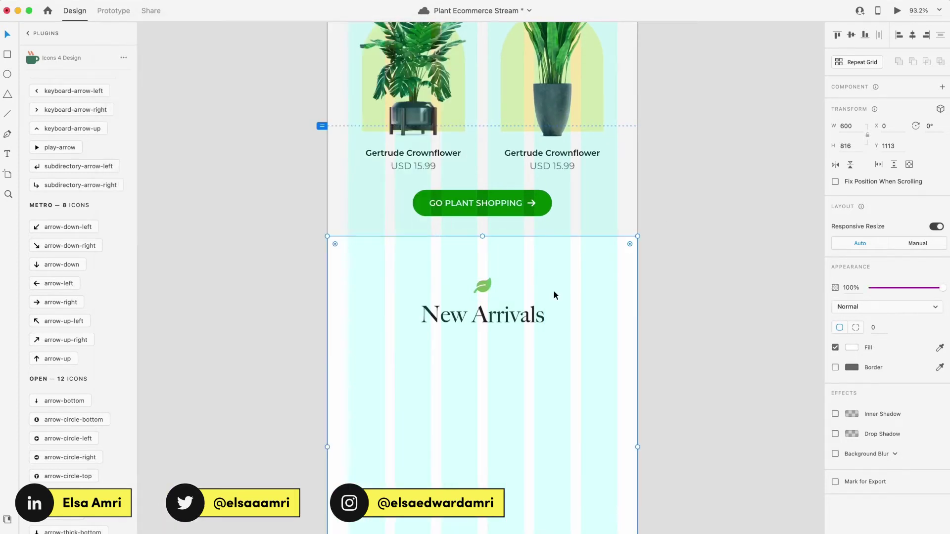
{"action": "double_click", "coordinate": [494, 311]}
{"action": "double_click", "coordinate": [495, 312]}
{"action": "type", "text": "Plant Care Tip"}
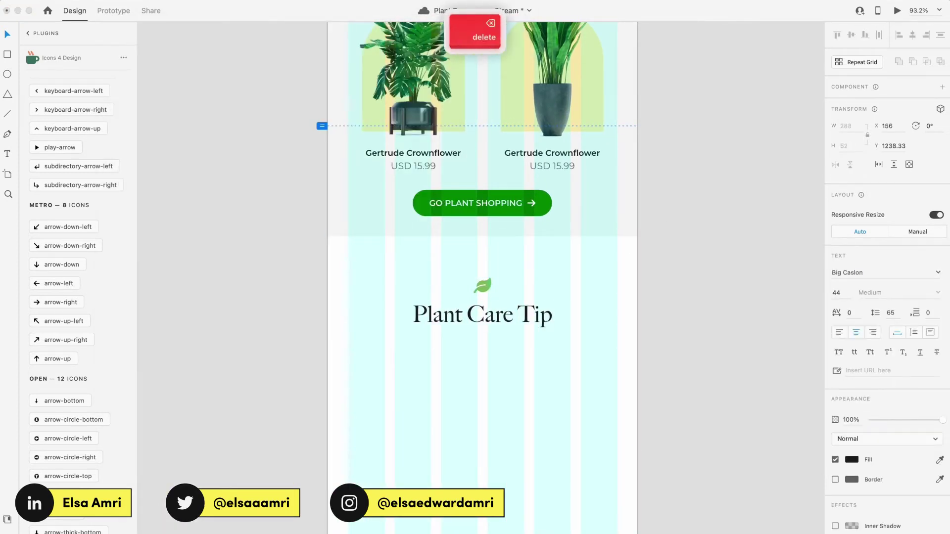
{"action": "key", "text": "Escape"}
{"action": "key", "text": "Escape"}
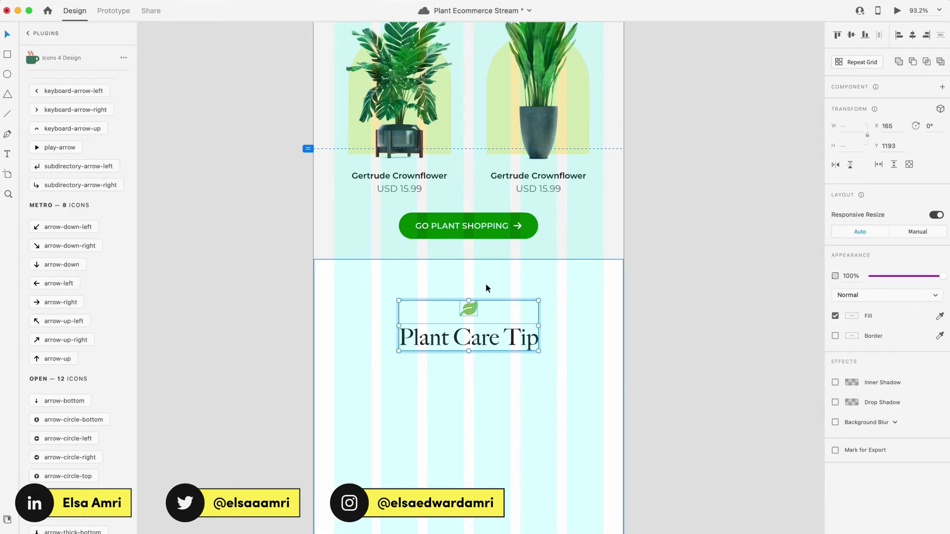
{"action": "scroll", "coordinate": [486, 283], "scroll_direction": "up", "scroll_amount": 3}
{"action": "scroll", "coordinate": [355, 347], "scroll_direction": "down", "scroll_amount": 2}
{"action": "scroll", "coordinate": [375, 295], "scroll_direction": "down", "scroll_amount": 5}
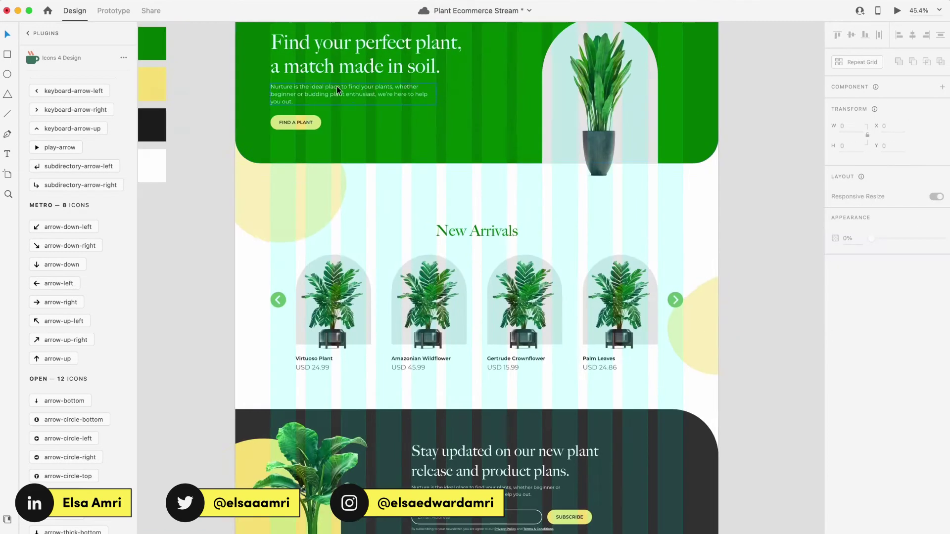
{"action": "scroll", "coordinate": [349, 321], "scroll_direction": "up", "scroll_amount": 5}
Step: Paste and narrow the tip text, bold the author line, and paste the yellow arch beside it
{"action": "key", "text": "super+v"}
{"action": "left_click_drag", "start_coordinate": [615, 314], "coordinate": [456, 314]}
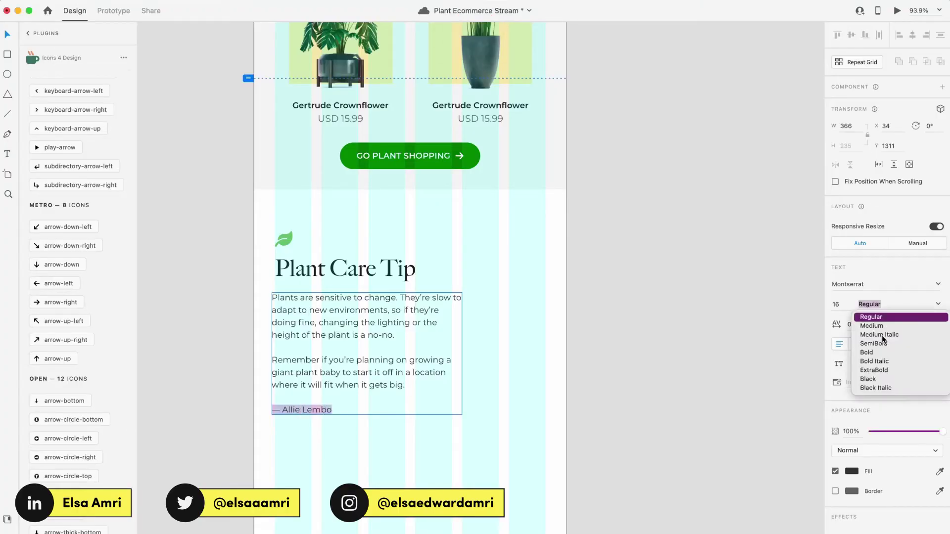
{"action": "key", "text": "super+b"}
{"action": "key", "text": "super+v"}
{"action": "scroll", "coordinate": [431, 313], "scroll_direction": "up", "scroll_amount": 3}
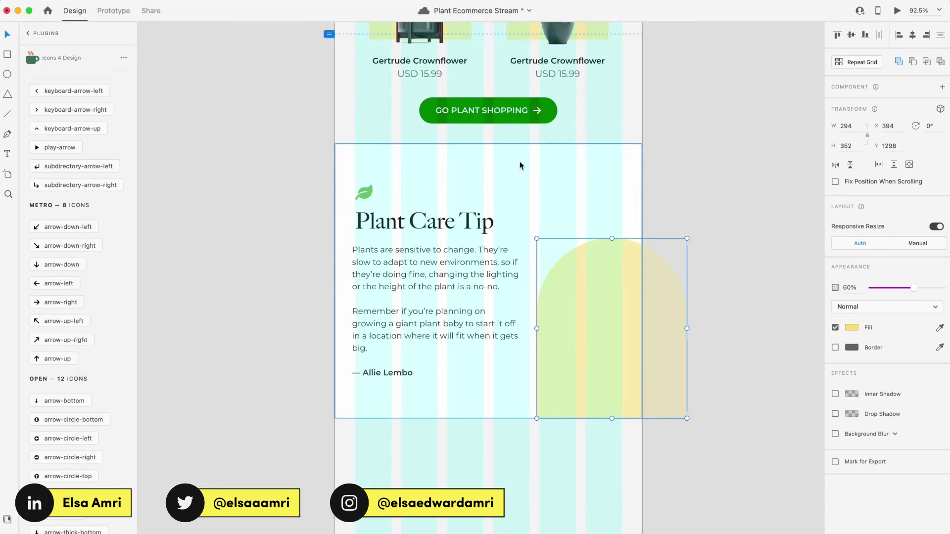
Step: Preview the newsletter down to the Plant Care Tip section, save with Cmd+S, then close the preview
{"action": "left_click", "coordinate": [896, 10]}
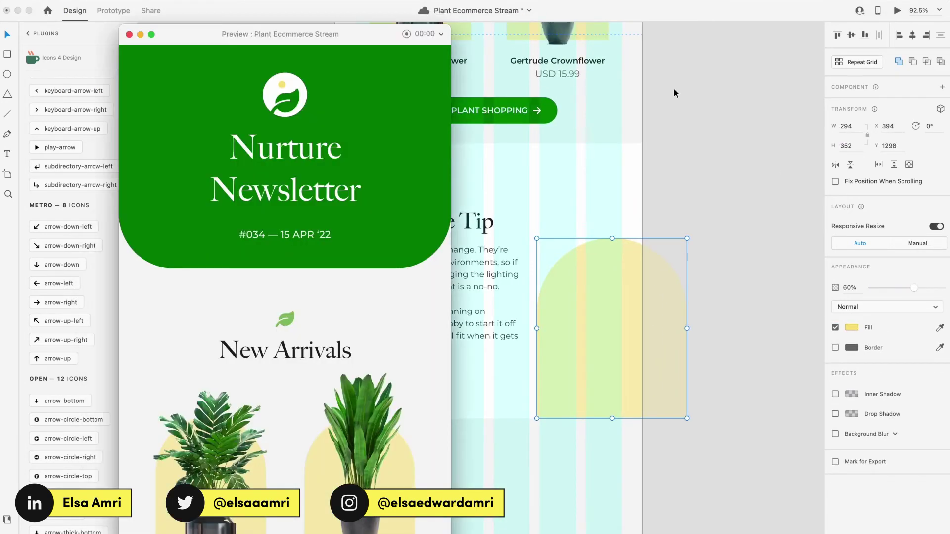
{"action": "scroll", "coordinate": [343, 299], "scroll_direction": "down", "scroll_amount": 8}
{"action": "scroll", "coordinate": [343, 298], "scroll_direction": "down", "scroll_amount": 1}
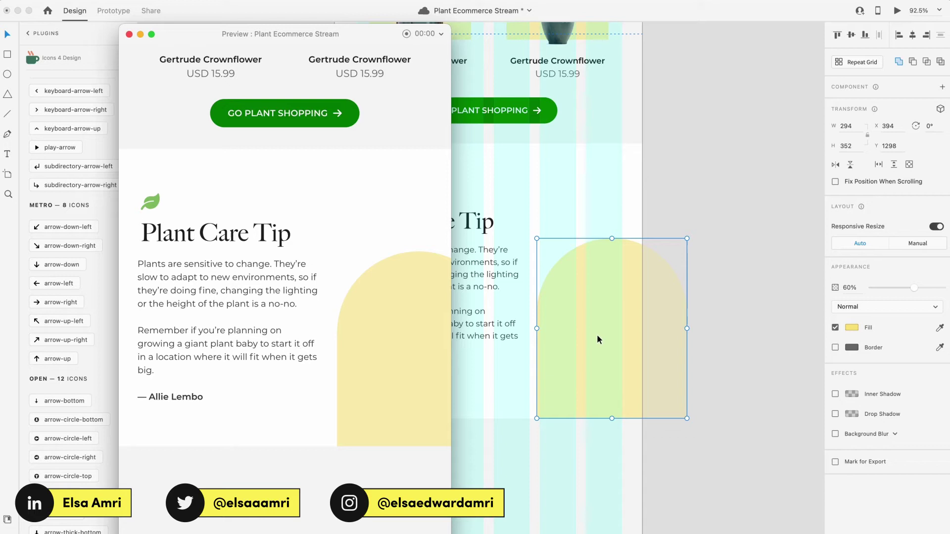
{"action": "key", "text": "super+s"}
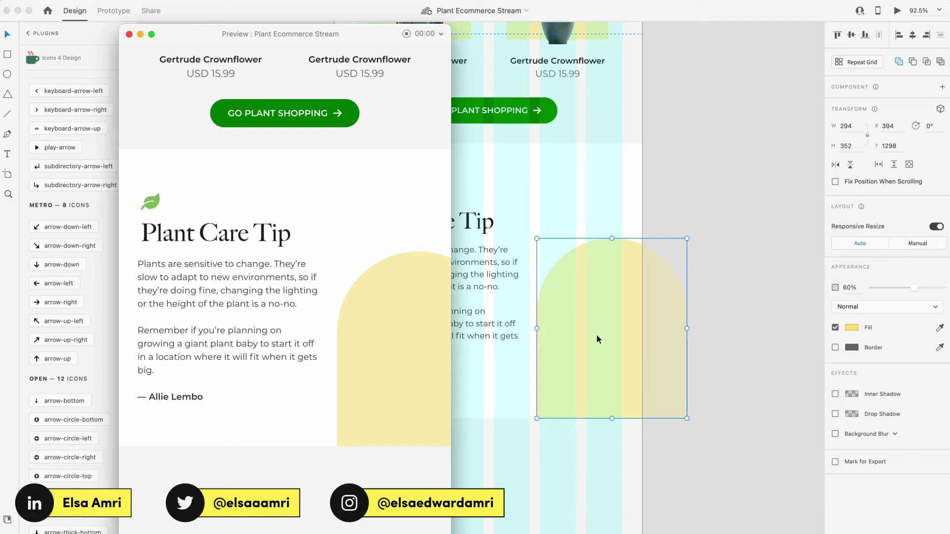
{"action": "left_click", "coordinate": [597, 337]}
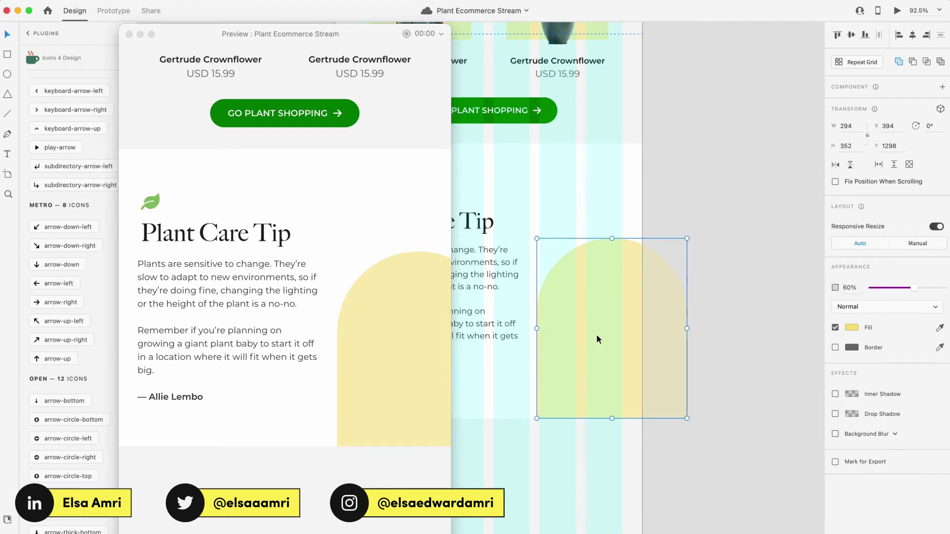
{"action": "scroll", "coordinate": [595, 334], "scroll_direction": "left", "scroll_amount": 3}
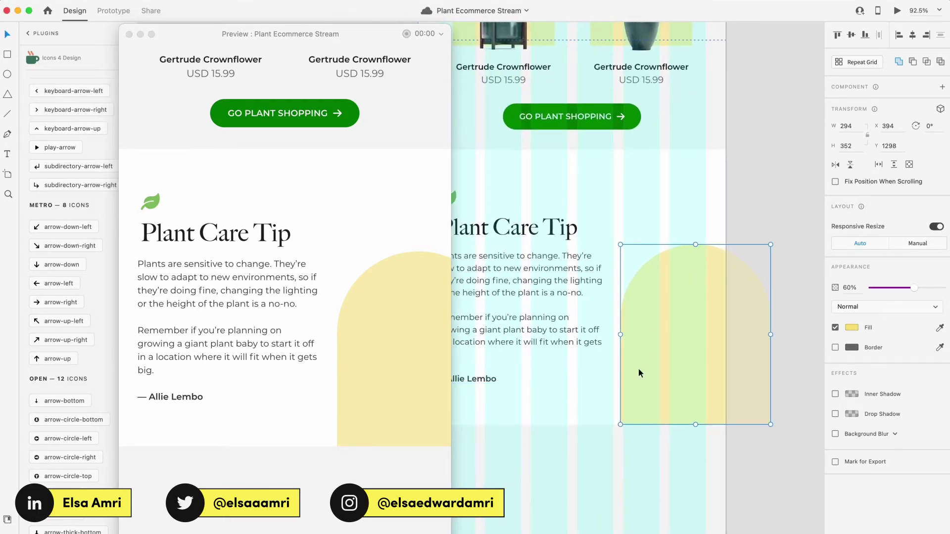
{"action": "left_click", "coordinate": [129, 33]}
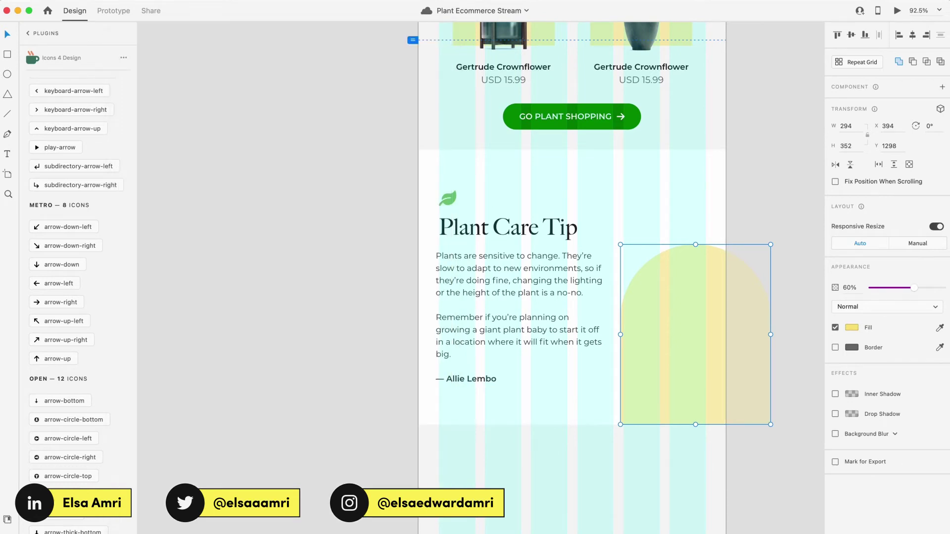
Step: Fill the yellow arch with the plant photo from the Email Newsletters folder at 100% opacity
{"action": "key", "text": "super+Tab"}
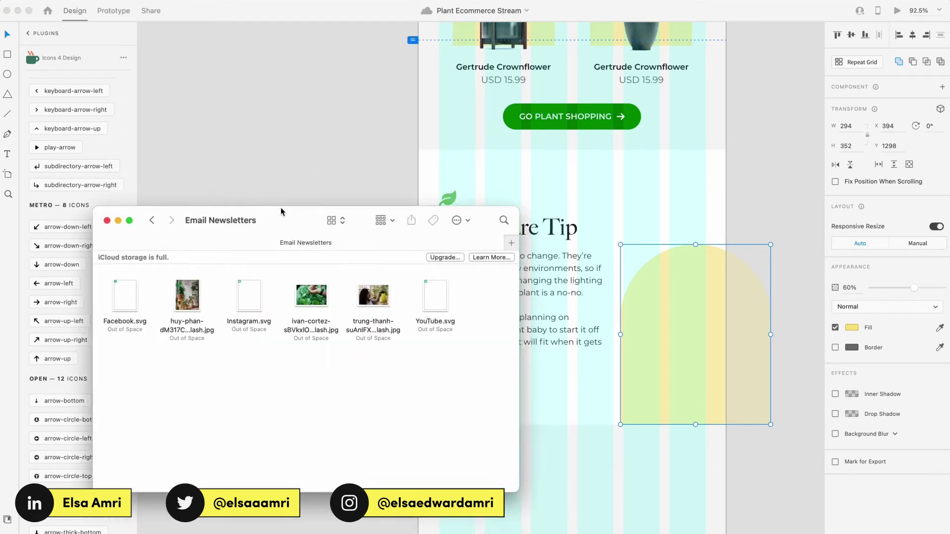
{"action": "left_click_drag", "start_coordinate": [149, 223], "coordinate": [527, 268]}
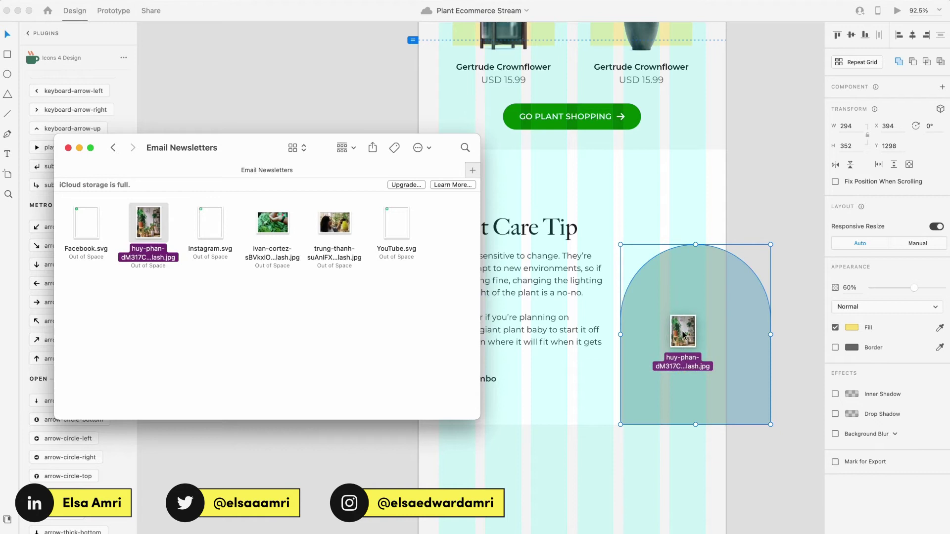
{"action": "left_click_drag", "start_coordinate": [682, 333], "coordinate": [683, 334]}
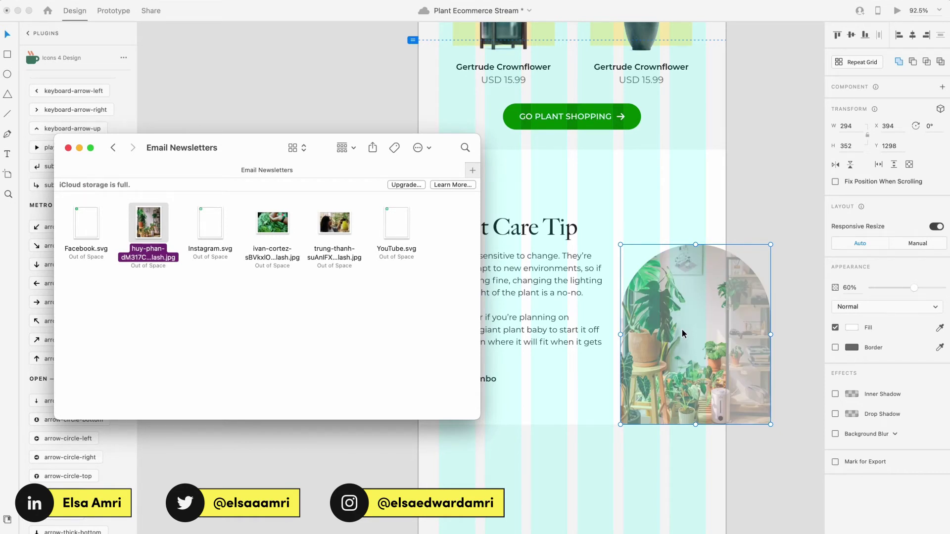
{"action": "left_click", "coordinate": [682, 332]}
{"action": "key", "text": "0"}
{"action": "scroll", "coordinate": [681, 328], "scroll_direction": "right", "scroll_amount": 4}
{"action": "scroll", "coordinate": [681, 329], "scroll_direction": "up", "scroll_amount": 2}
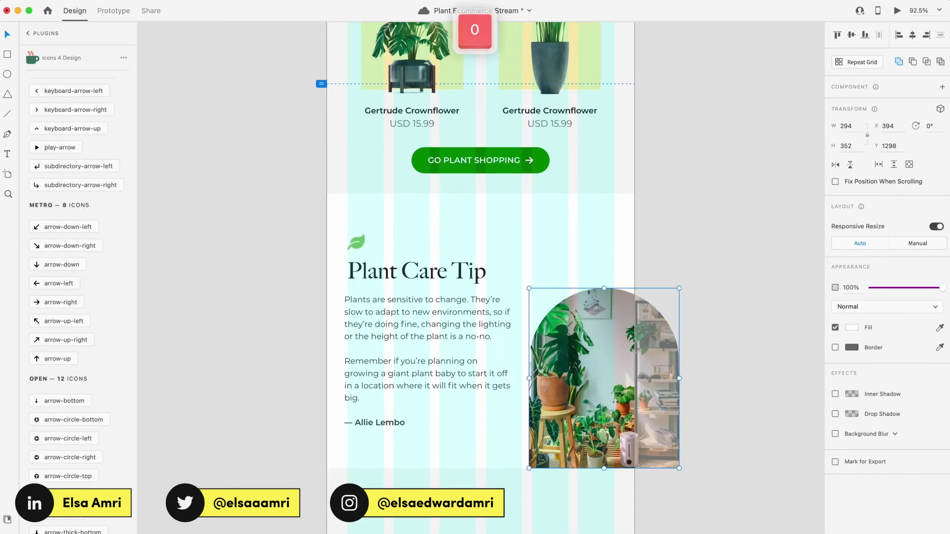
Step: Preview the newsletter in a separate window and scroll through the layout
{"action": "left_click", "coordinate": [897, 11]}
{"action": "scroll", "coordinate": [483, 246], "scroll_direction": "down", "scroll_amount": 5}
{"action": "scroll", "coordinate": [396, 355], "scroll_direction": "down", "scroll_amount": 3}
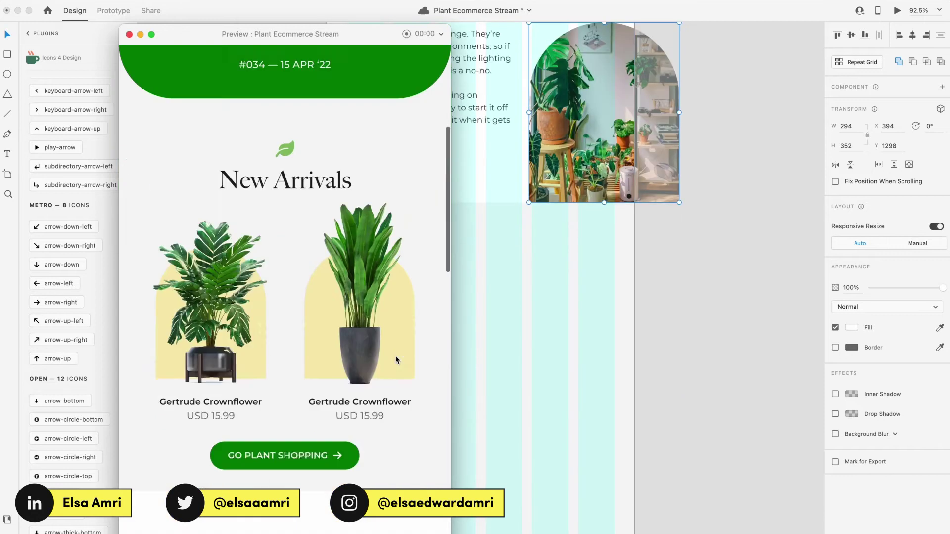
{"action": "scroll", "coordinate": [394, 357], "scroll_direction": "down", "scroll_amount": 5}
{"action": "scroll", "coordinate": [566, 244], "scroll_direction": "up", "scroll_amount": 5}
{"action": "scroll", "coordinate": [627, 253], "scroll_direction": "left", "scroll_amount": 2}
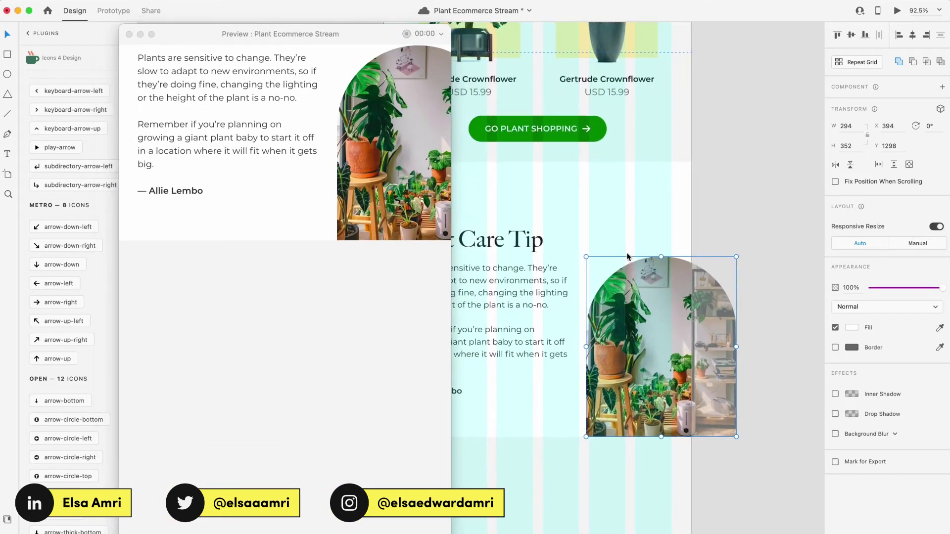
{"action": "scroll", "coordinate": [627, 256], "scroll_direction": "left", "scroll_amount": 2}
Step: Narrow the Plant Care Tip text so it reflows and nudge the arch photo left
{"action": "left_click", "coordinate": [573, 301]}
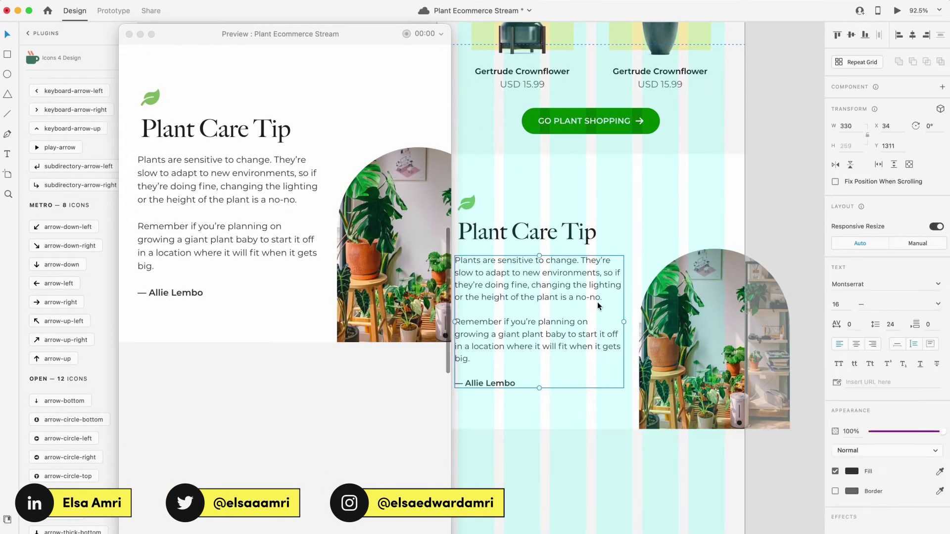
{"action": "left_click_drag", "start_coordinate": [622, 321], "coordinate": [607, 322]}
{"action": "left_click", "coordinate": [682, 346]}
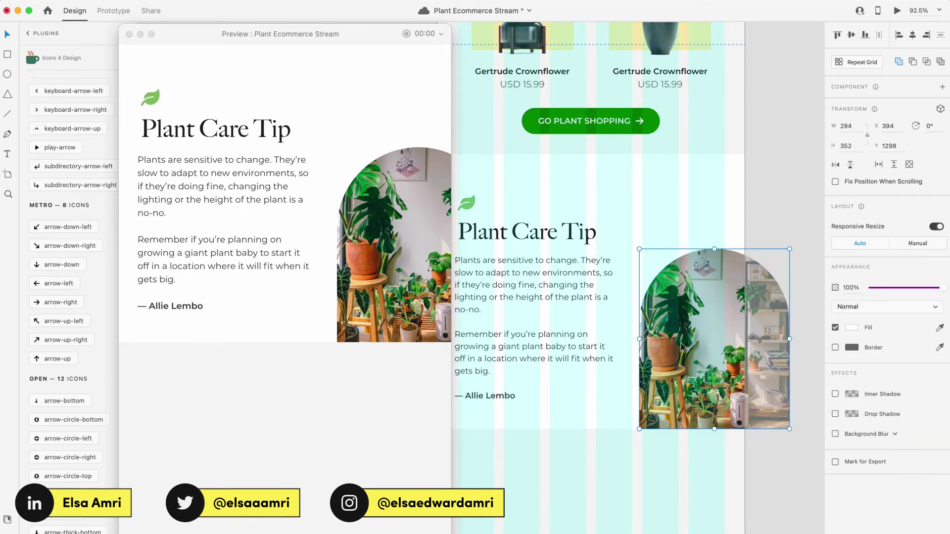
{"action": "key", "text": "shift+Left"}
{"action": "key", "text": "alt+Left"}
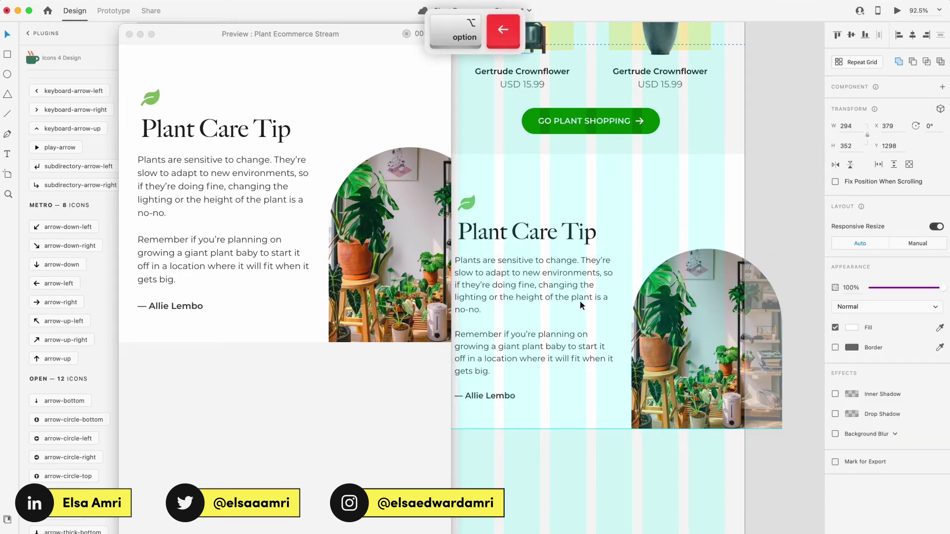
Step: Return to the design canvas and fit the artboard in view
{"action": "scroll", "coordinate": [729, 292], "scroll_direction": "up", "scroll_amount": 10}
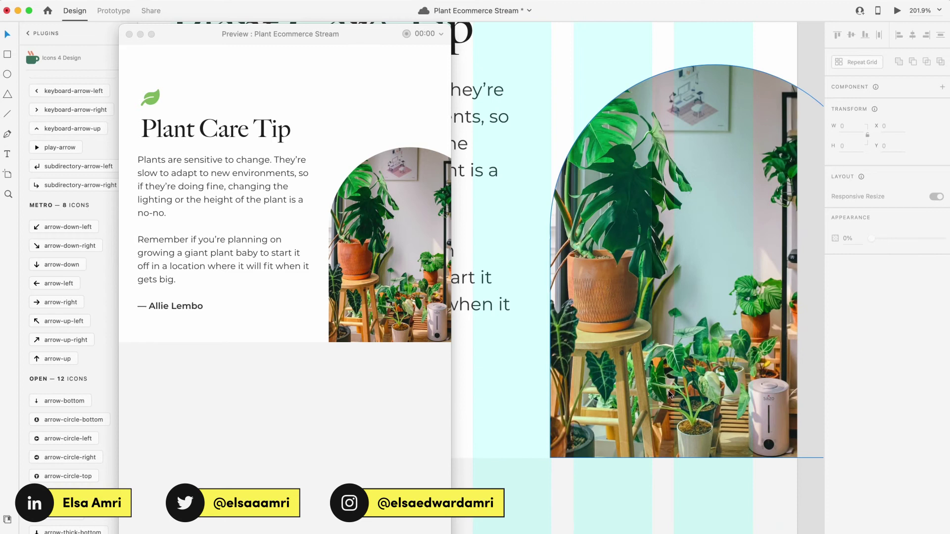
{"action": "scroll", "coordinate": [669, 394], "scroll_direction": "down", "scroll_amount": 10}
{"action": "scroll", "coordinate": [372, 339], "scroll_direction": "up", "scroll_amount": 3}
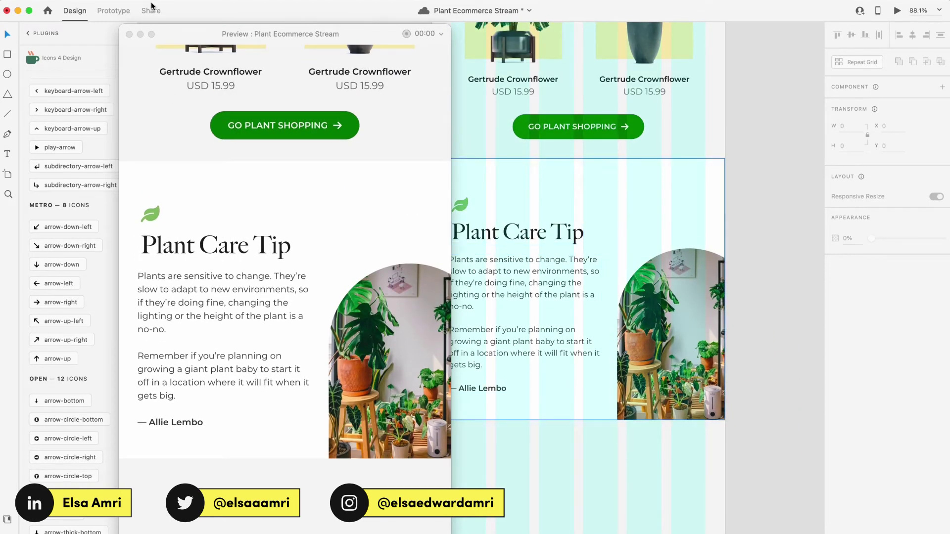
{"action": "left_click", "coordinate": [170, 22]}
{"action": "key", "text": "super+0"}
{"action": "scroll", "coordinate": [480, 265], "scroll_direction": "up", "scroll_amount": 5}
{"action": "left_click", "coordinate": [480, 265]}
Step: Draw a rectangle below the tip section, fill it green, and save
{"action": "key", "text": "r"}
{"action": "scroll", "coordinate": [434, 292], "scroll_direction": "up", "scroll_amount": 2}
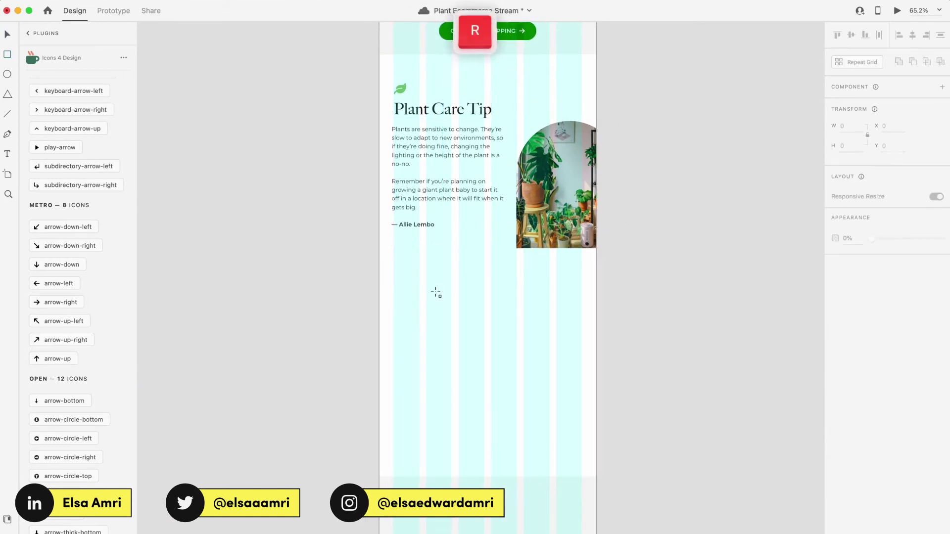
{"action": "left_click_drag", "start_coordinate": [420, 280], "coordinate": [555, 399]}
{"action": "left_click_drag", "start_coordinate": [465, 319], "coordinate": [465, 339]}
{"action": "key", "text": "super+alt+v"}
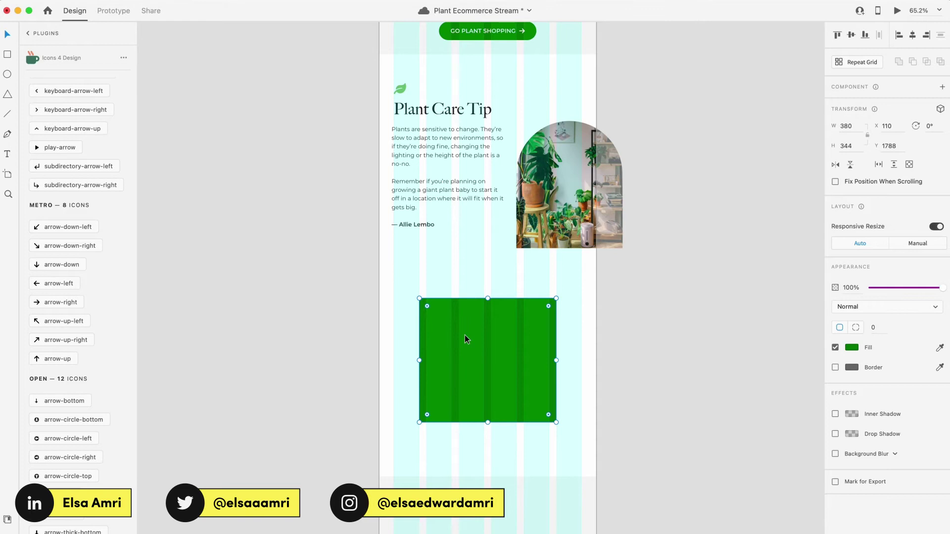
{"action": "key", "text": "super+s"}
Step: Reshape the green block to 520 wide and caption the photo with the featured person's name
{"action": "scroll", "coordinate": [465, 334], "scroll_direction": "up", "scroll_amount": 5}
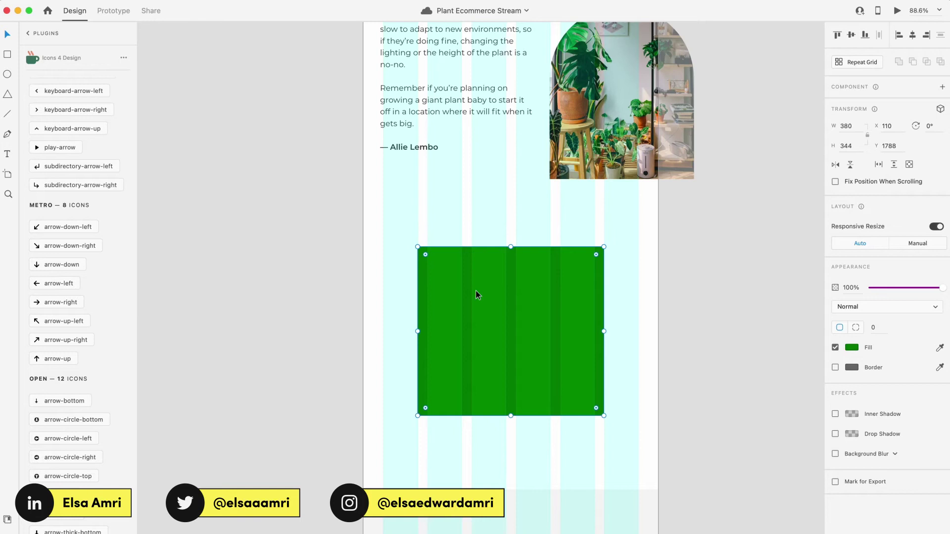
{"action": "scroll", "coordinate": [476, 290], "scroll_direction": "right", "scroll_amount": 2}
{"action": "scroll", "coordinate": [476, 290], "scroll_direction": "down", "scroll_amount": 1}
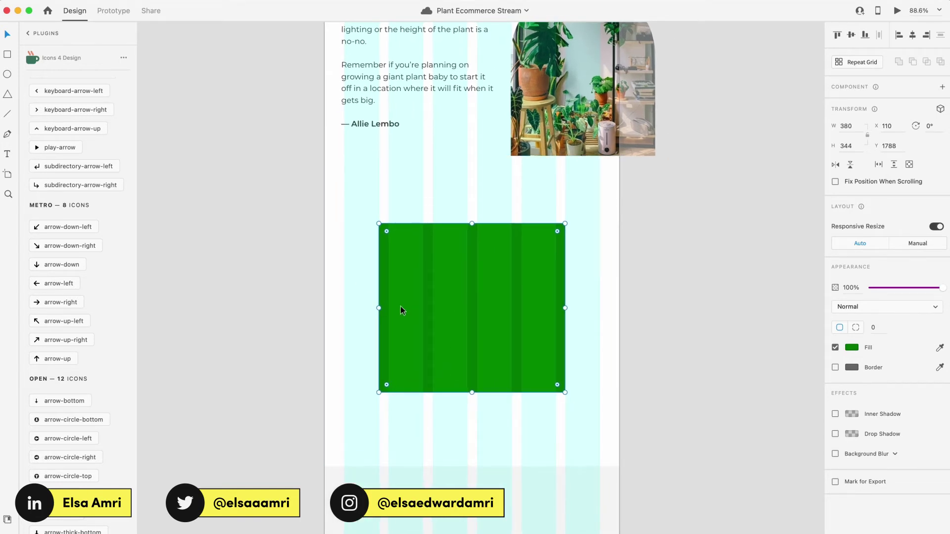
{"action": "scroll", "coordinate": [399, 307], "scroll_direction": "up", "scroll_amount": 1}
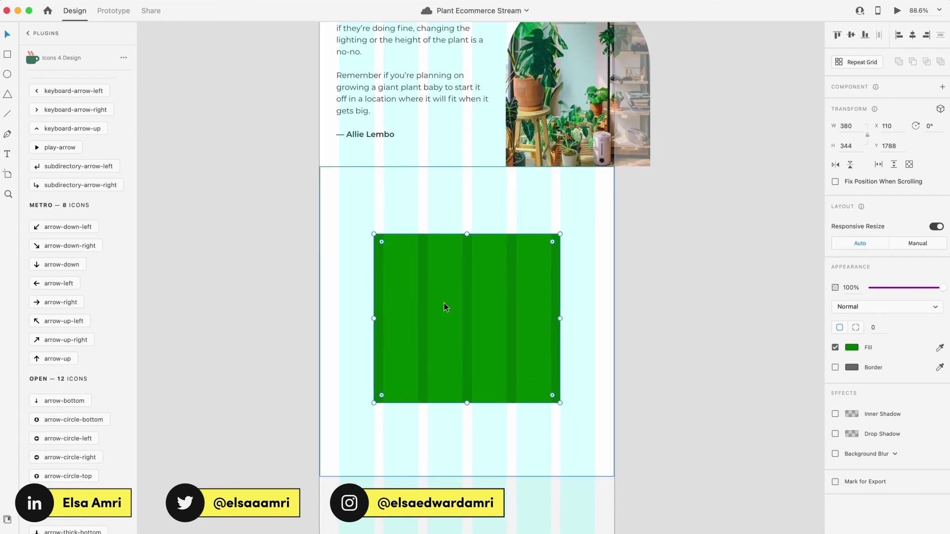
{"action": "left_click_drag", "start_coordinate": [466, 233], "coordinate": [594, 219]}
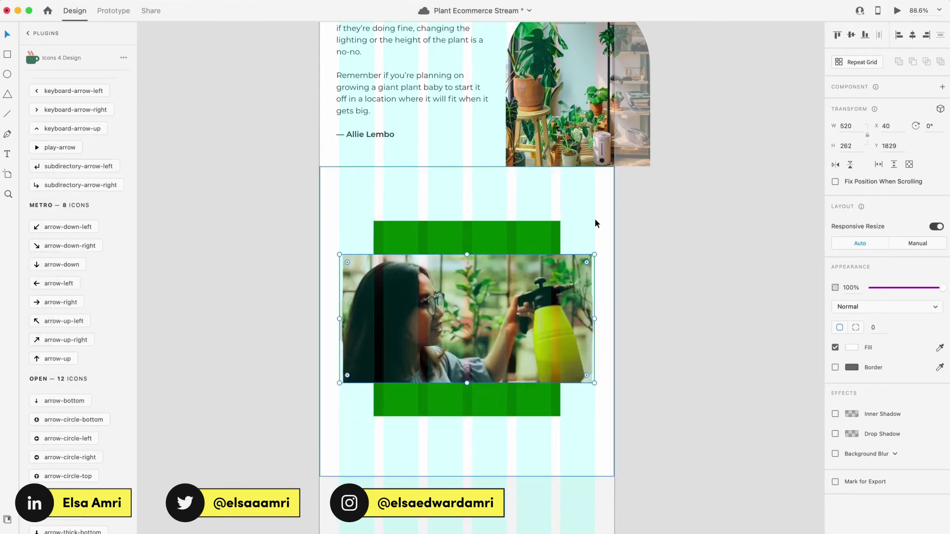
{"action": "scroll", "coordinate": [251, 309], "scroll_direction": "up", "scroll_amount": 3}
{"action": "scroll", "coordinate": [251, 308], "scroll_direction": "down", "scroll_amount": 3}
{"action": "scroll", "coordinate": [416, 432], "scroll_direction": "up", "scroll_amount": 2}
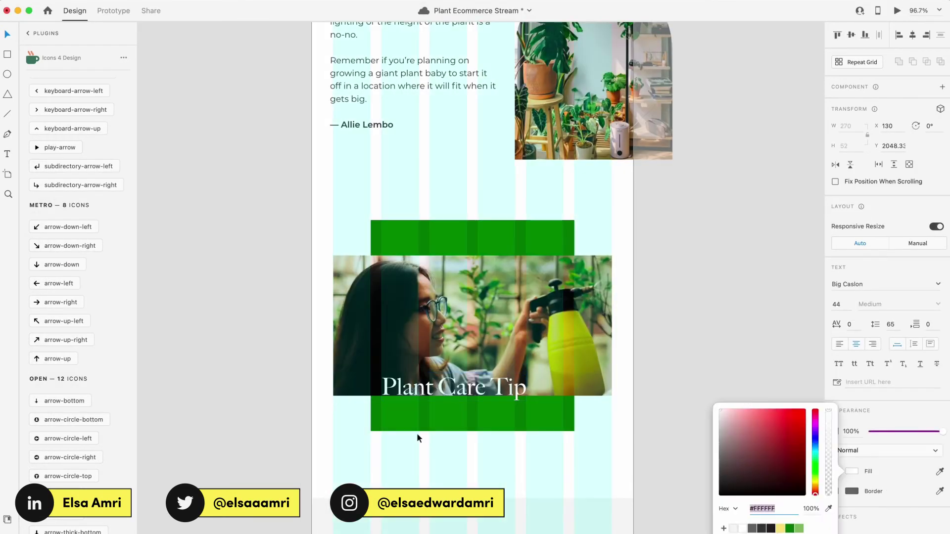
{"action": "key", "text": "Escape"}
Step: Copy the tip paragraph below the photo, widen it, and retitle it 'Plant Parent Spotlight'
{"action": "scroll", "coordinate": [547, 460], "scroll_direction": "down", "scroll_amount": 2}
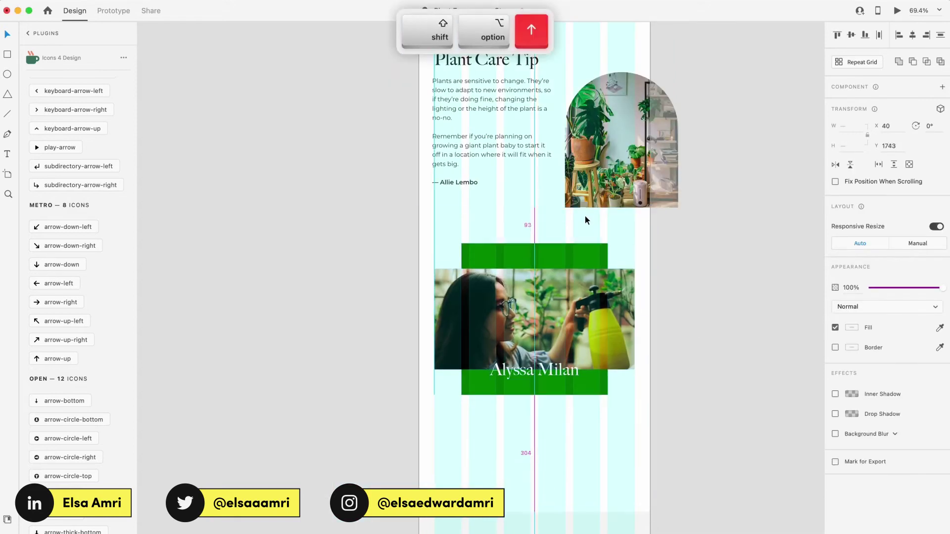
{"action": "left_click", "coordinate": [491, 100]}
{"action": "left_click_drag", "start_coordinate": [491, 100], "coordinate": [492, 425]}
{"action": "left_click_drag", "start_coordinate": [551, 455], "coordinate": [619, 455]}
{"action": "double_click", "coordinate": [618, 455]}
{"action": "key", "text": "super+a"}
{"action": "type", "text": "Plant Parent Spotl"}
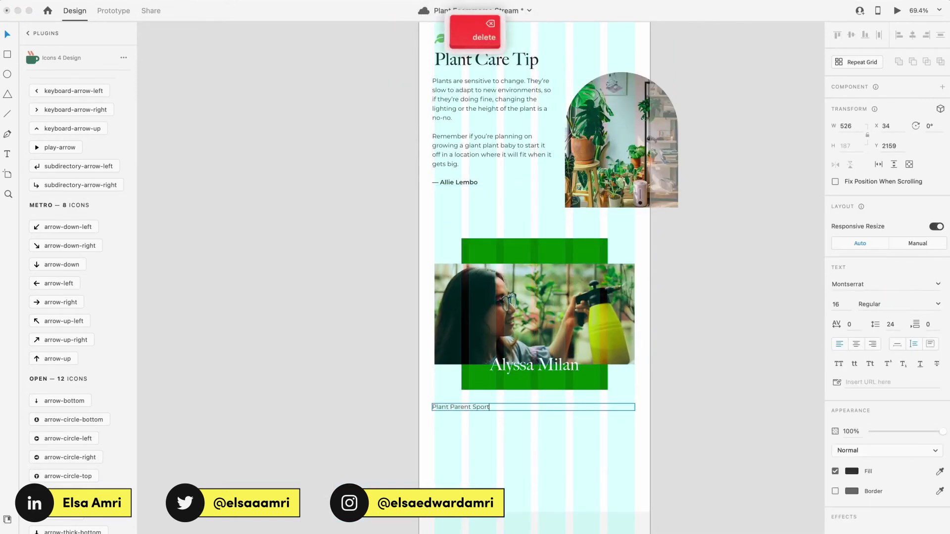
{"action": "type", "text": "ight"}
{"action": "key", "text": "Escape"}
Step: Duplicate the heading line below and make the Plant Parent Spotlight heading bold
{"action": "left_click_drag", "start_coordinate": [462, 407], "coordinate": [462, 422]}
{"action": "left_click", "coordinate": [895, 304]}
{"action": "left_click", "coordinate": [875, 344]}
{"action": "left_click", "coordinate": [461, 422]}
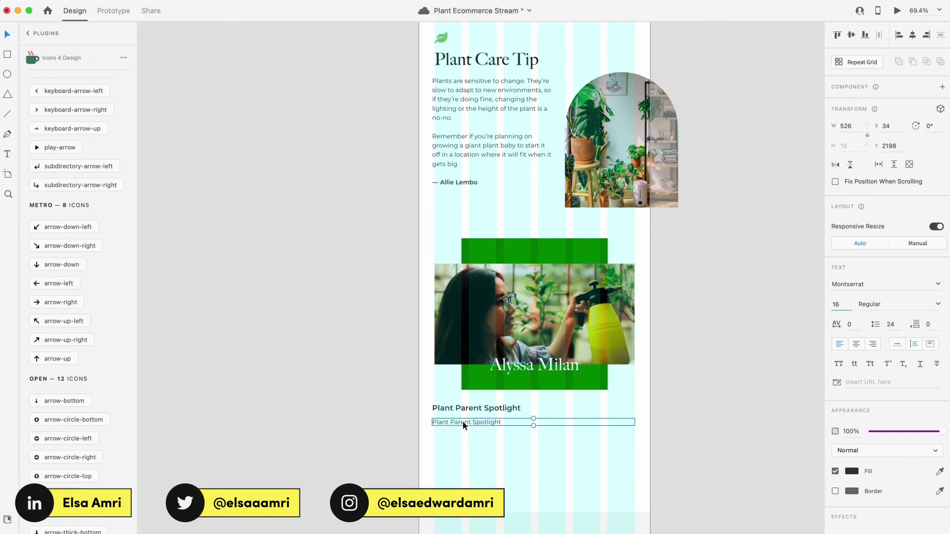
Step: Replace the copied line with the introductory paragraph about the featured plant parent, then preview
{"action": "double_click", "coordinate": [462, 421]}
{"action": "key", "text": "super+a"}
{"action": "scroll", "coordinate": [462, 421], "scroll_direction": "up", "scroll_amount": 2}
{"action": "type", "text": "This time around, we're featuring Alyssa, a seasoned plant"}
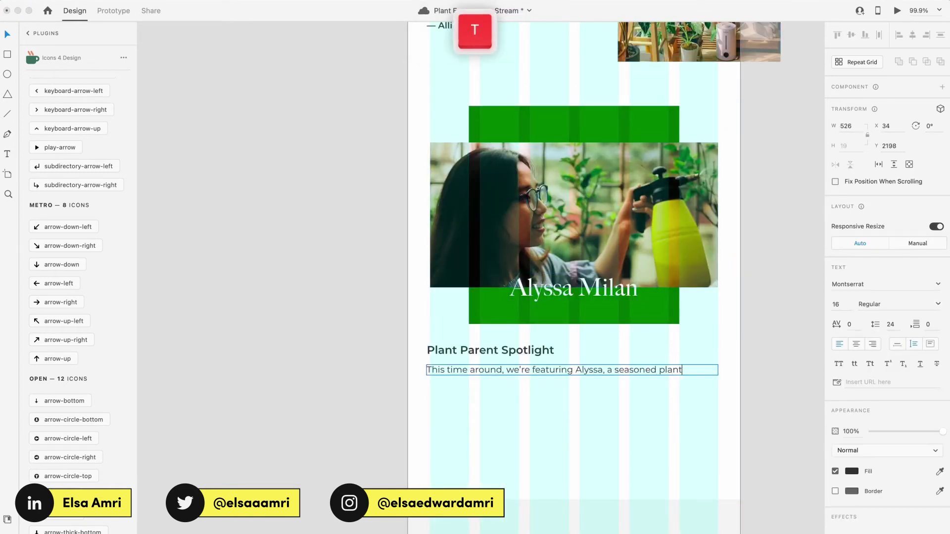
{"action": "type", "text": " parent, having got her first plant at the age of 12 and not looking back since. In this spotlight"}
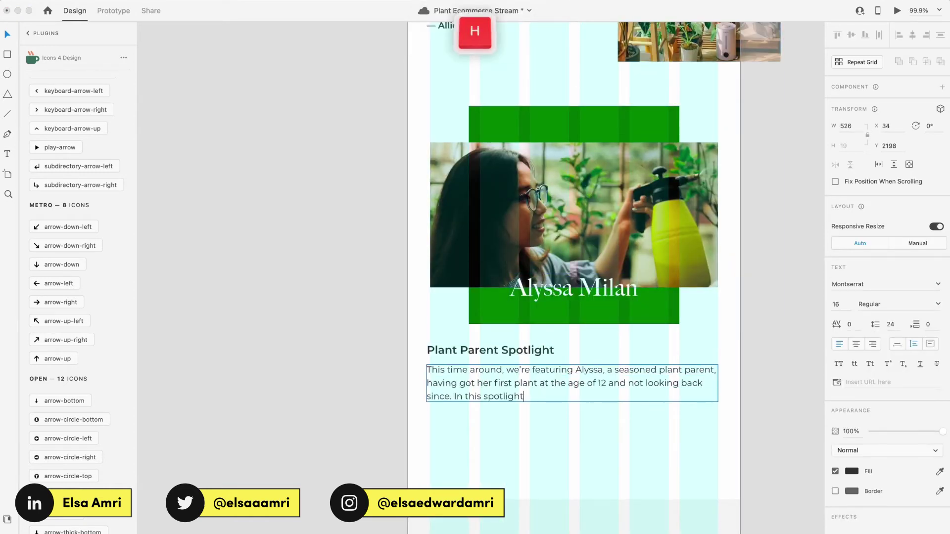
{"action": "type", "text": ", she talks about her love for exotic plants, best practices she follows a"}
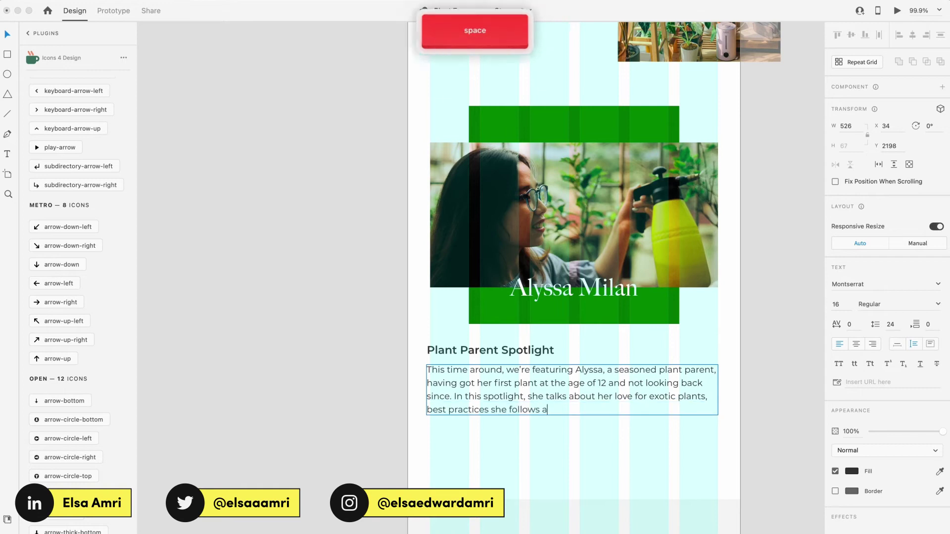
{"action": "type", "text": "nd gushes about some of her favourite plant babies!"}
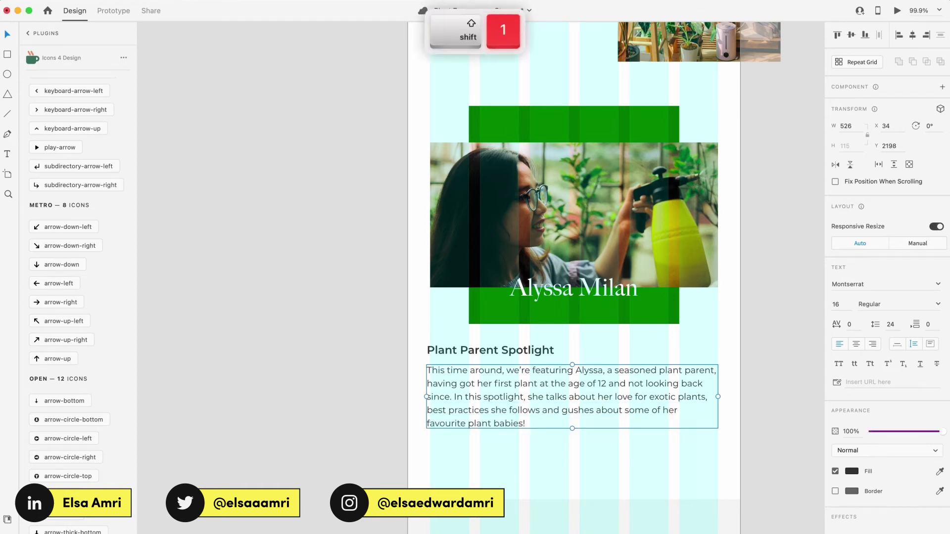
{"action": "key", "text": "super+Return"}
{"action": "scroll", "coordinate": [551, 334], "scroll_direction": "down", "scroll_amount": 2}
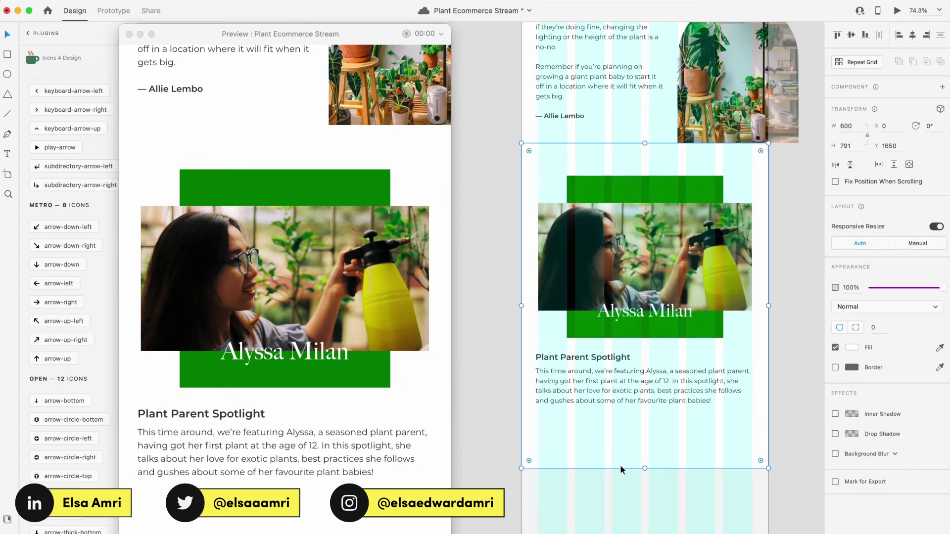
Step: Change the copied GO PLANT SHOPPING button label to READ MORE and select the spotlight group
{"action": "left_click", "coordinate": [620, 465]}
{"action": "scroll", "coordinate": [583, 212], "scroll_direction": "up", "scroll_amount": 3}
{"action": "scroll", "coordinate": [514, 328], "scroll_direction": "up", "scroll_amount": 5}
{"action": "left_click", "coordinate": [387, 257]}
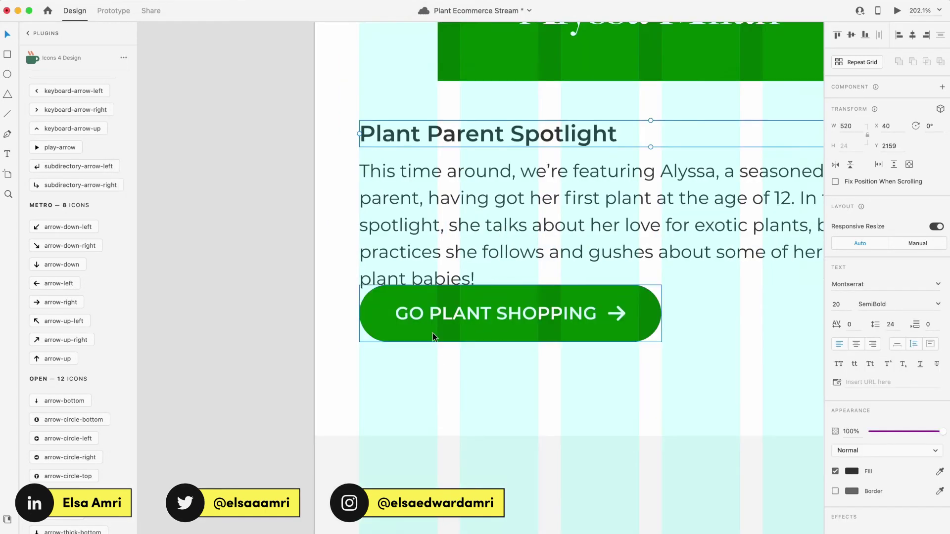
{"action": "scroll", "coordinate": [432, 334], "scroll_direction": "down", "scroll_amount": 5}
{"action": "scroll", "coordinate": [429, 265], "scroll_direction": "up", "scroll_amount": 4}
{"action": "double_click", "coordinate": [452, 270]}
{"action": "type", "text": "READ MORE"}
{"action": "key", "text": "Escape"}
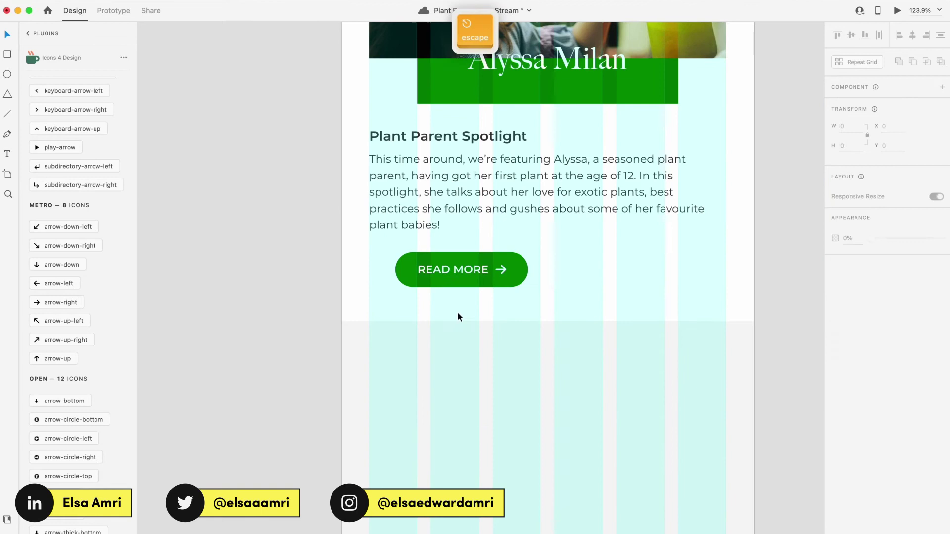
{"action": "scroll", "coordinate": [457, 316], "scroll_direction": "down", "scroll_amount": 5}
{"action": "left_click", "coordinate": [398, 374]}
{"action": "scroll", "coordinate": [396, 366], "scroll_direction": "up", "scroll_amount": 4}
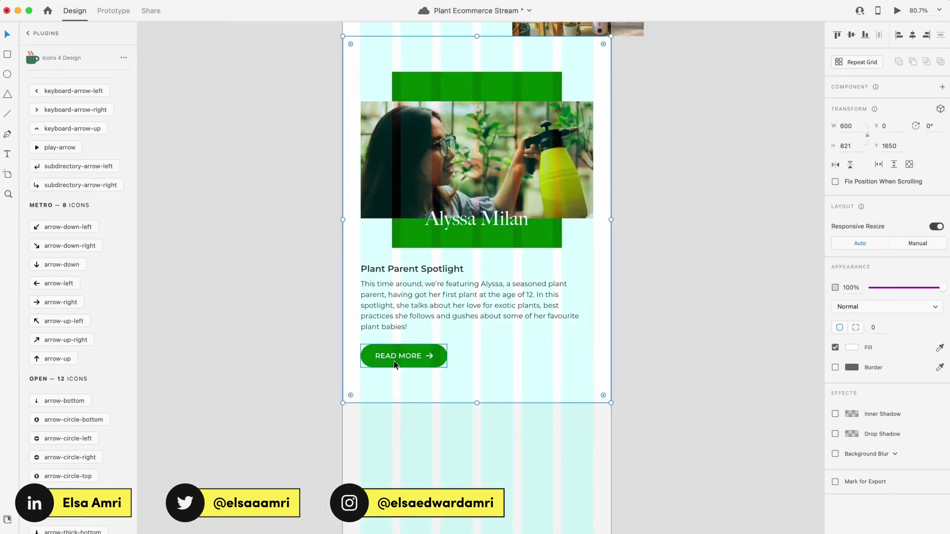
{"action": "scroll", "coordinate": [394, 365], "scroll_direction": "up", "scroll_amount": 3}
{"action": "scroll", "coordinate": [394, 365], "scroll_direction": "down", "scroll_amount": 4}
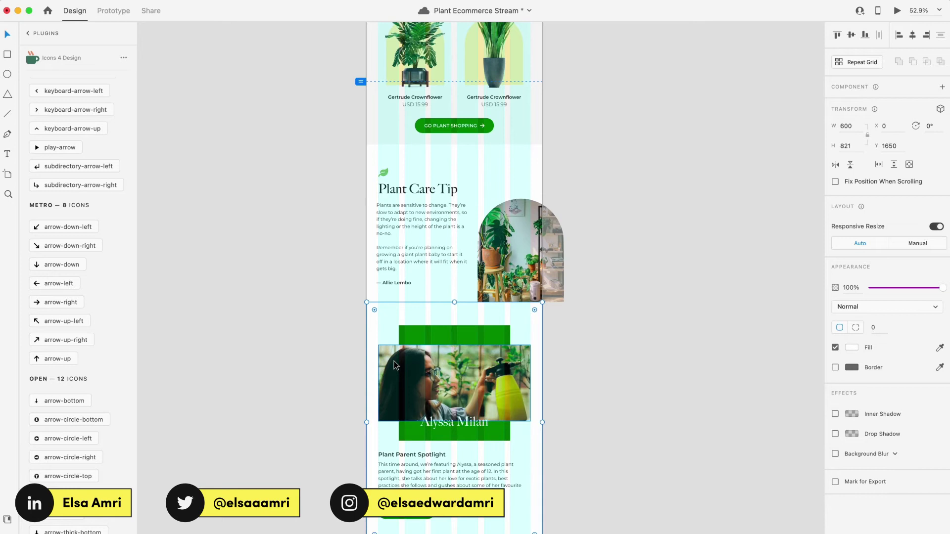
{"action": "scroll", "coordinate": [394, 364], "scroll_direction": "down", "scroll_amount": 3}
{"action": "scroll", "coordinate": [444, 393], "scroll_direction": "up", "scroll_amount": 7}
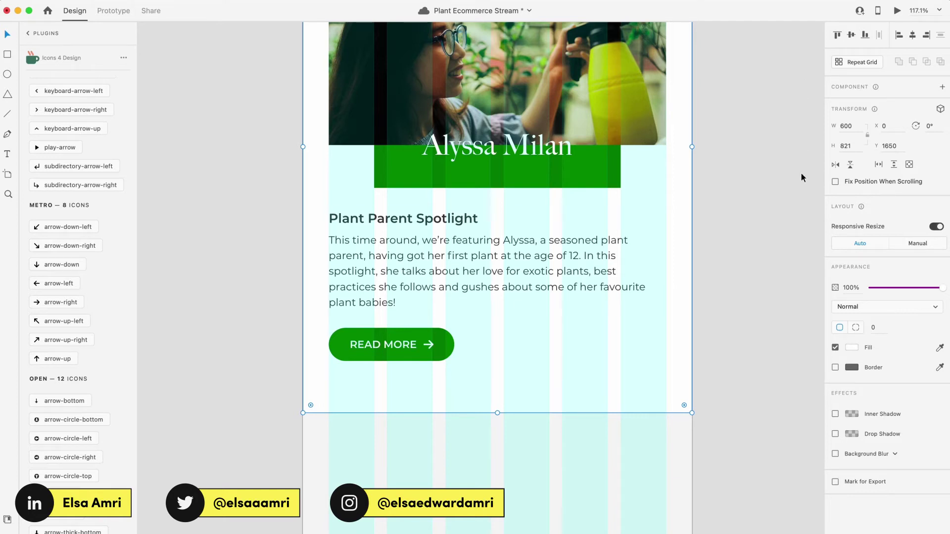
Step: Try the background height in 1- and 10-px steps, then fix it at 821 px
{"action": "left_click", "coordinate": [847, 148]}
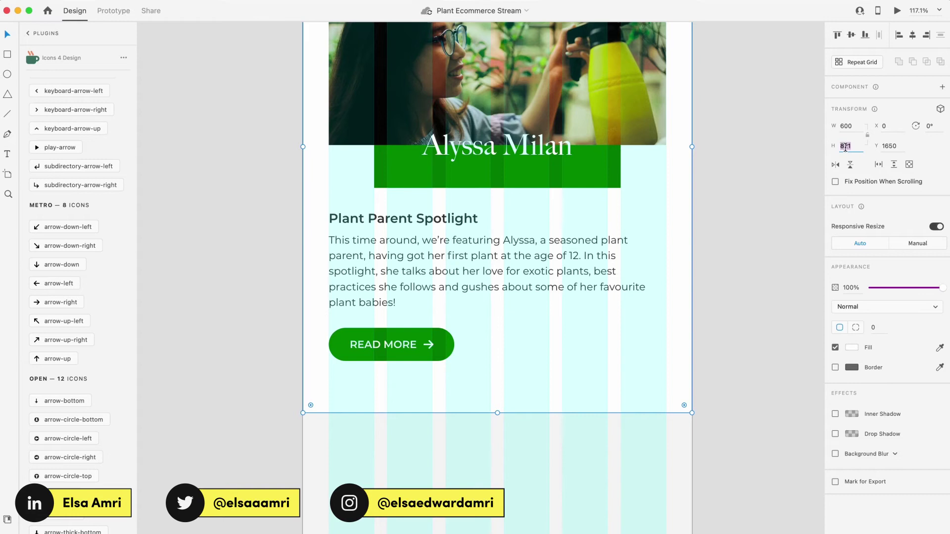
{"action": "key", "text": "Down"}
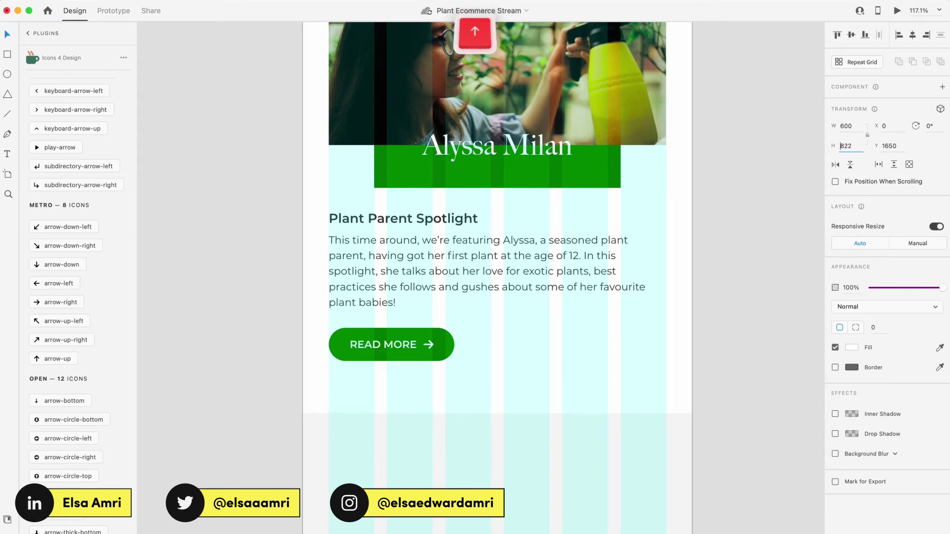
{"action": "key", "text": "Down"}
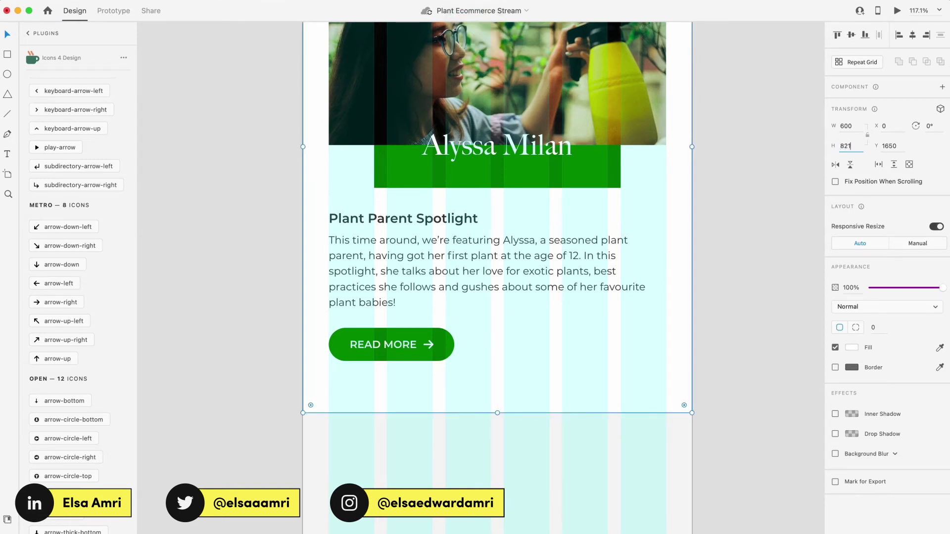
{"action": "key", "text": "shift+Down"}
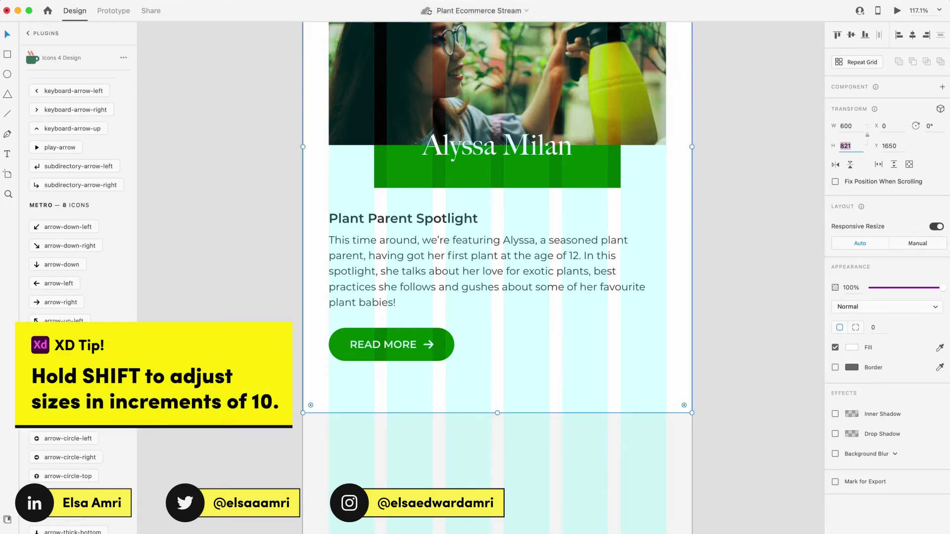
{"action": "key", "text": "shift+Up"}
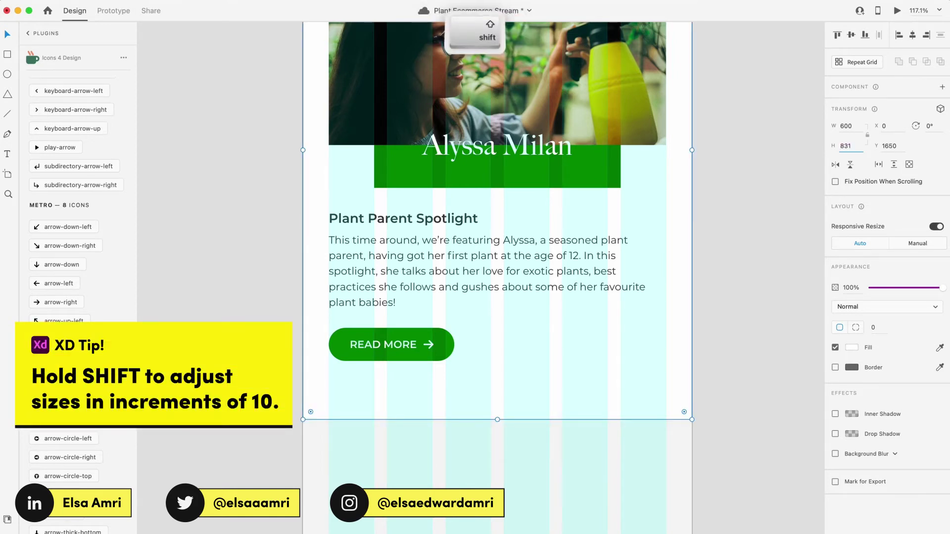
{"action": "key", "text": "shift+Down"}
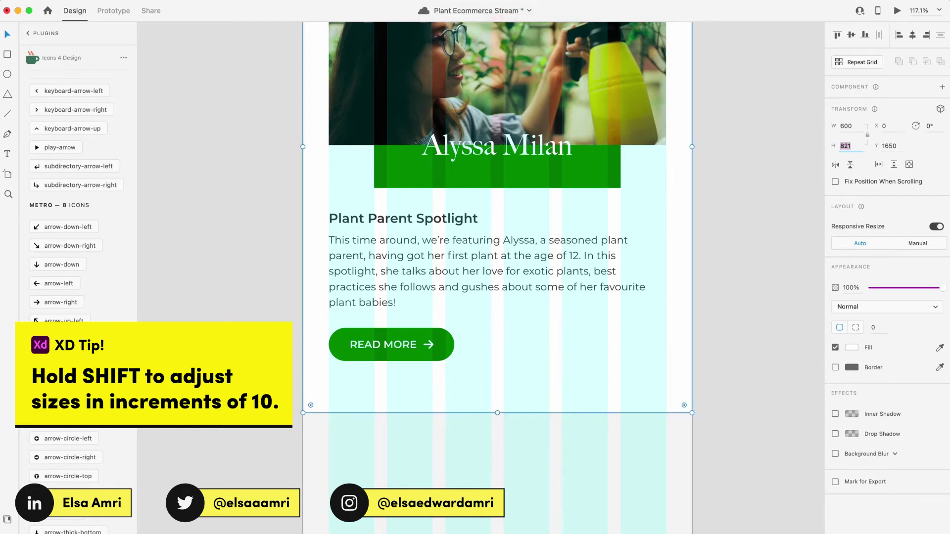
{"action": "key", "text": "shift+Up"}
{"action": "key", "text": "Down"}
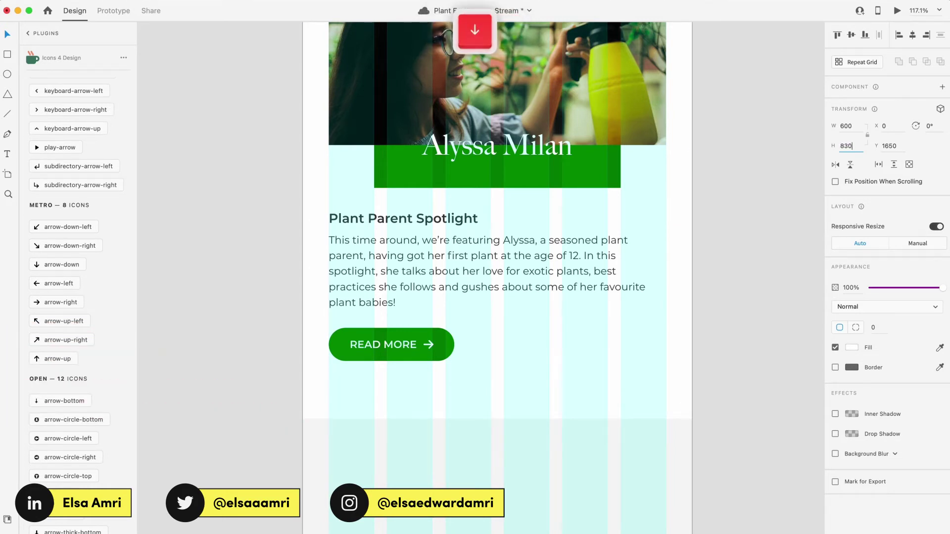
{"action": "key", "text": "Down"}
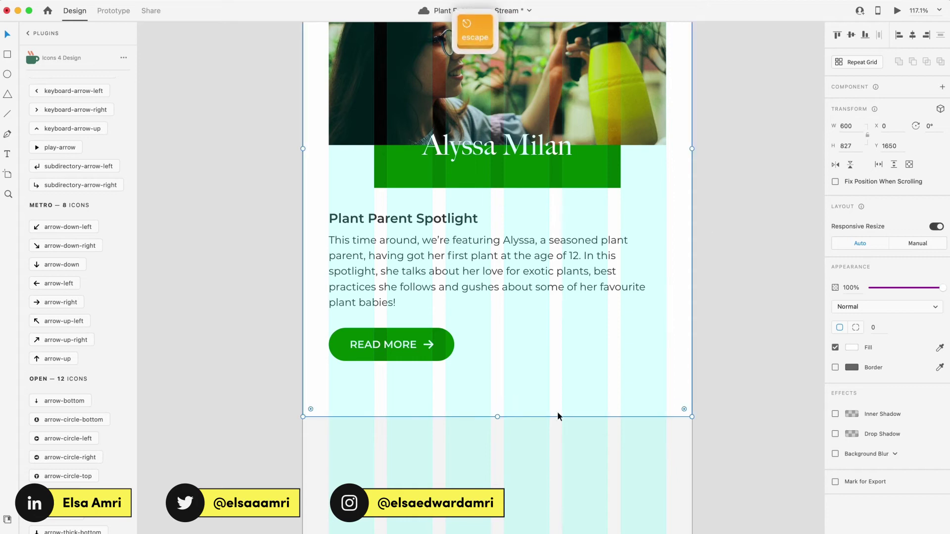
{"action": "key", "text": "alt"}
{"action": "left_click", "coordinate": [846, 149]}
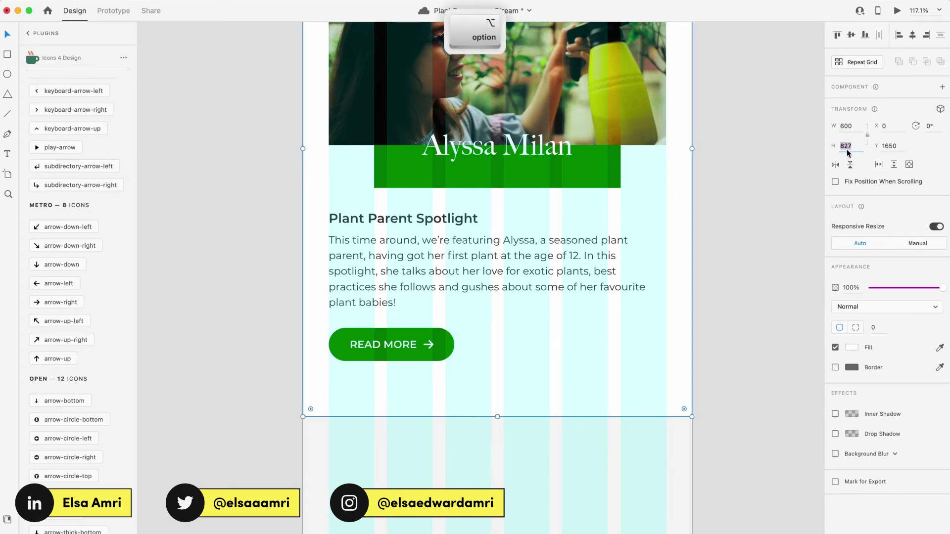
{"action": "type", "text": "821"}
{"action": "key", "text": "Return"}
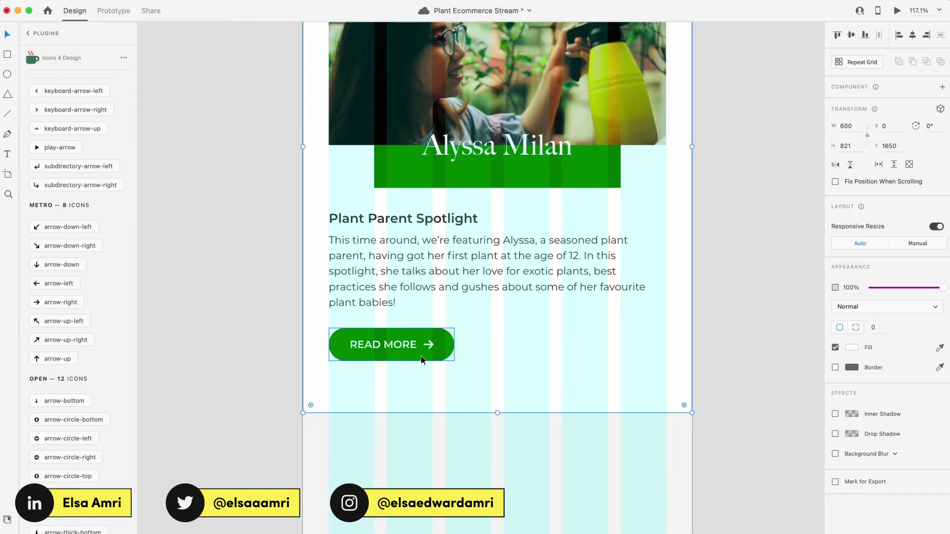
Step: Select the green block and review the spotlight section in Preview
{"action": "scroll", "coordinate": [421, 359], "scroll_direction": "down", "scroll_amount": 5}
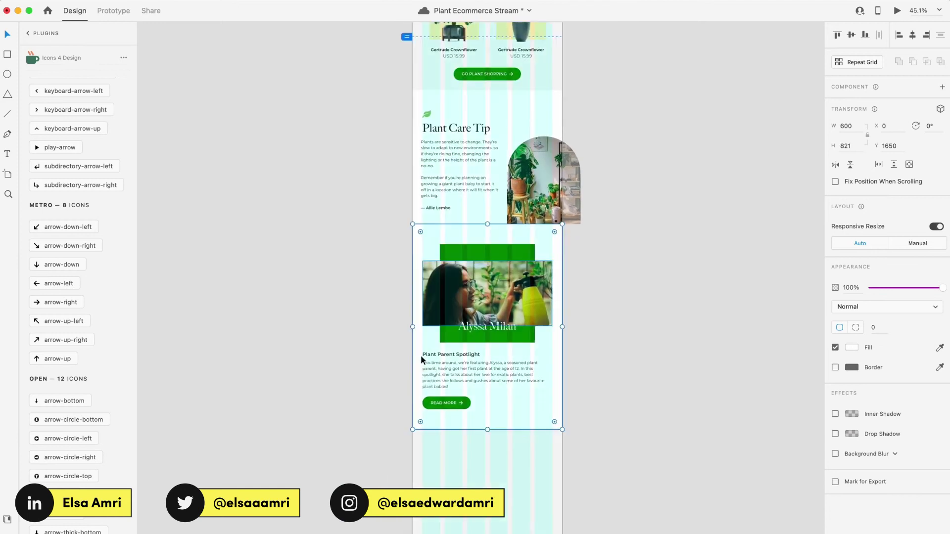
{"action": "scroll", "coordinate": [528, 434], "scroll_direction": "down", "scroll_amount": 1}
{"action": "left_click", "coordinate": [467, 310]}
{"action": "key", "text": "super+Return"}
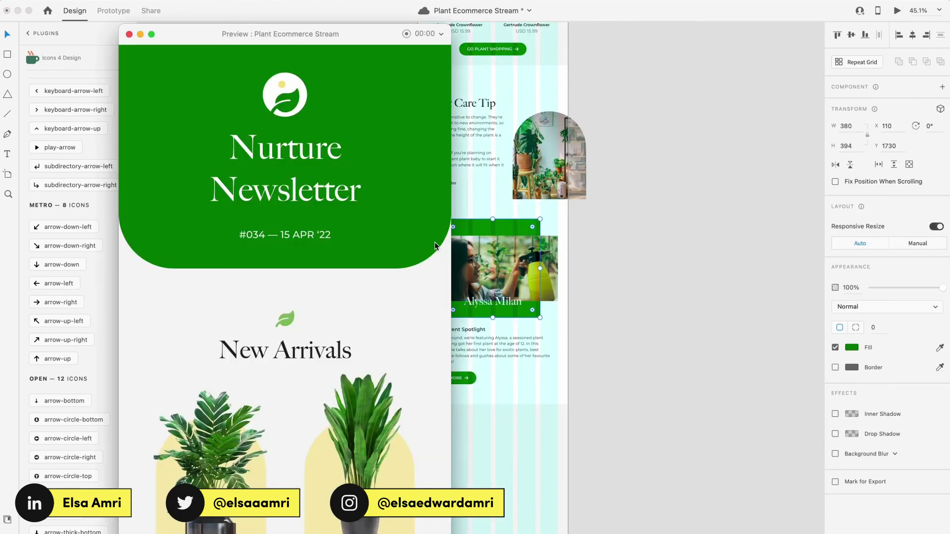
{"action": "scroll", "coordinate": [434, 244], "scroll_direction": "down", "scroll_amount": 15}
{"action": "scroll", "coordinate": [435, 246], "scroll_direction": "up", "scroll_amount": 3}
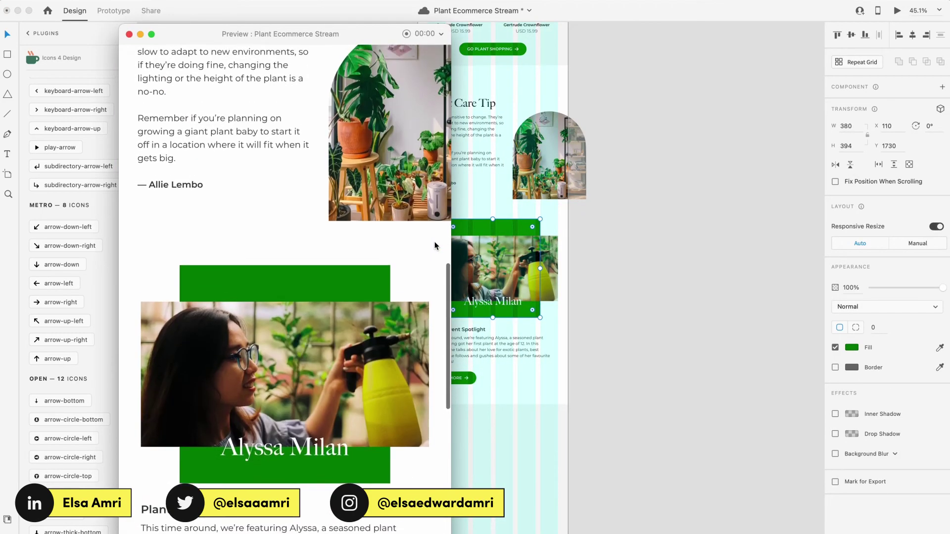
{"action": "scroll", "coordinate": [434, 243], "scroll_direction": "up", "scroll_amount": 6}
{"action": "scroll", "coordinate": [434, 241], "scroll_direction": "down", "scroll_amount": 11}
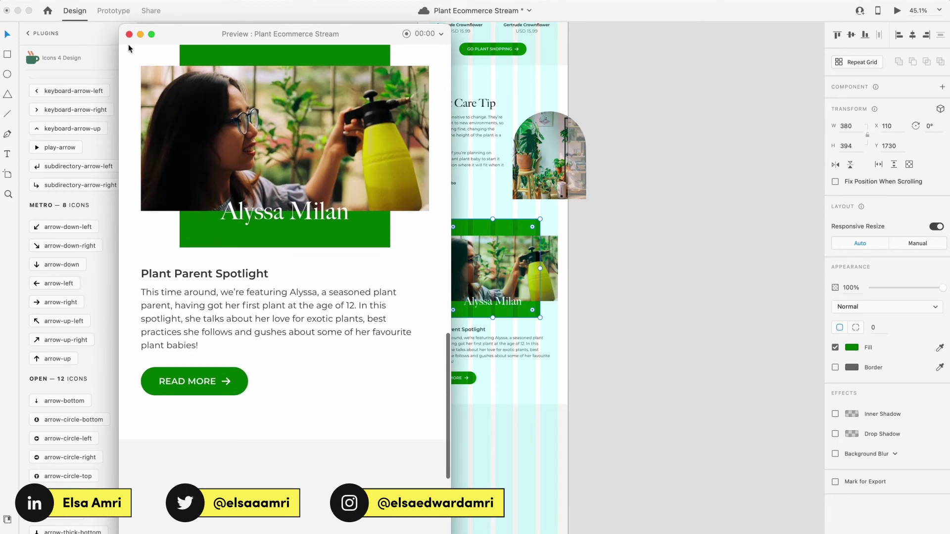
{"action": "scroll", "coordinate": [335, 357], "scroll_direction": "up", "scroll_amount": 4}
{"action": "scroll", "coordinate": [334, 357], "scroll_direction": "down", "scroll_amount": 3}
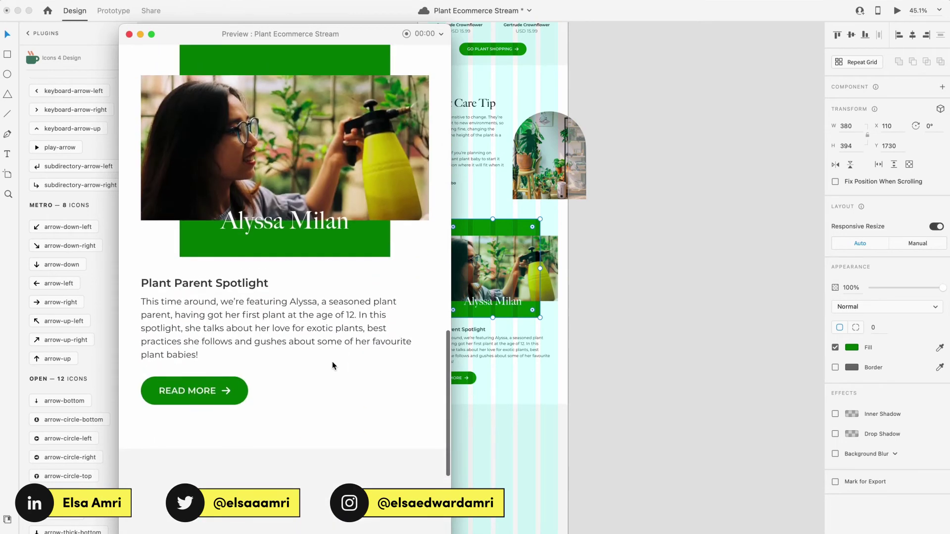
{"action": "left_click", "coordinate": [129, 34]}
Step: Drag the artboard's bottom edge down to 4051 px tall and save the document
{"action": "scroll", "coordinate": [384, 340], "scroll_direction": "down", "scroll_amount": 3, "text": "ctrl"}
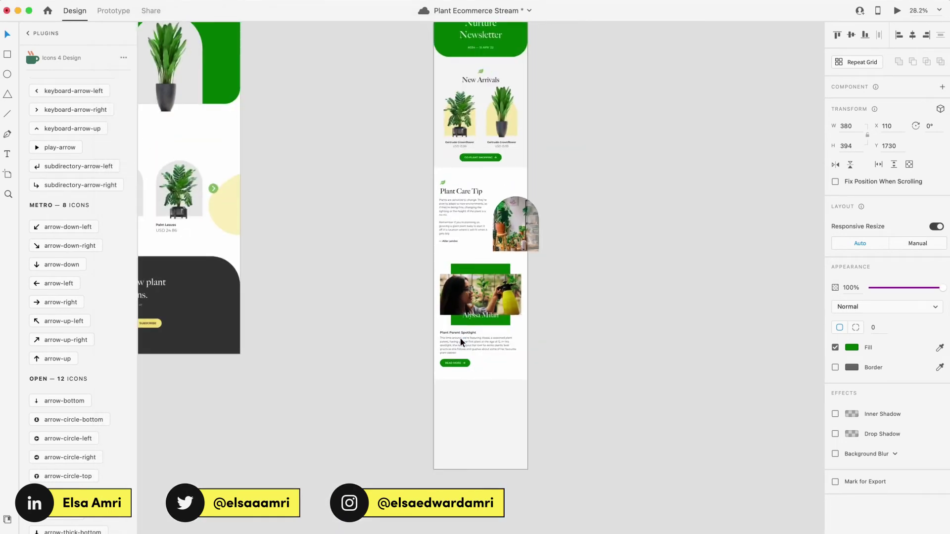
{"action": "scroll", "coordinate": [460, 338], "scroll_direction": "down", "scroll_amount": 3}
{"action": "left_click", "coordinate": [524, 400], "text": "super"}
{"action": "left_click_drag", "start_coordinate": [526, 400], "coordinate": [526, 533]}
{"action": "scroll", "coordinate": [588, 301], "scroll_direction": "up", "scroll_amount": 2}
{"action": "scroll", "coordinate": [588, 299], "scroll_direction": "up", "scroll_amount": 2}
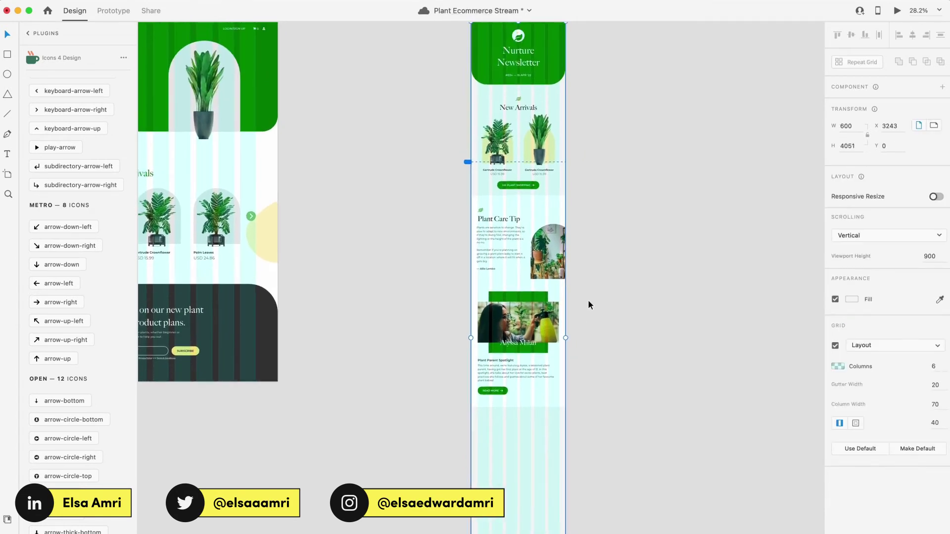
{"action": "scroll", "coordinate": [544, 201], "scroll_direction": "up", "scroll_amount": 3}
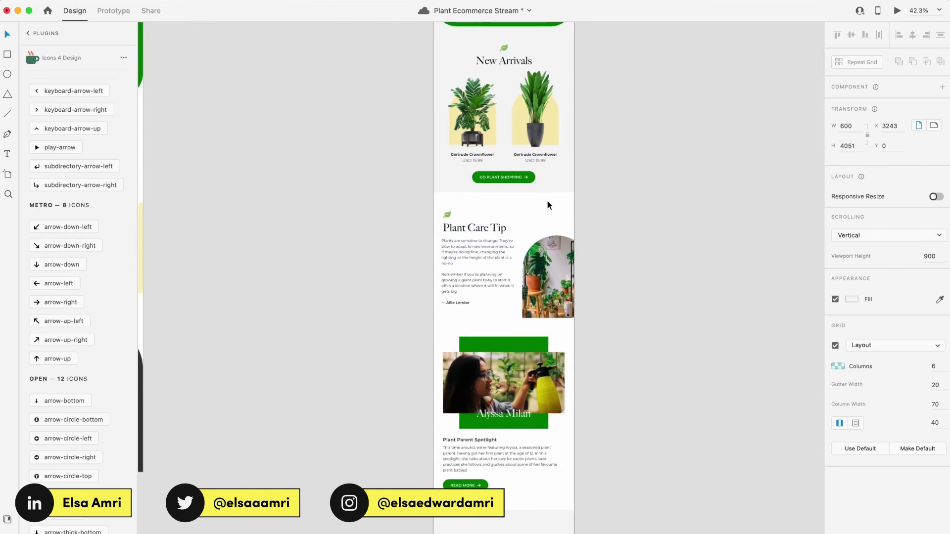
{"action": "scroll", "coordinate": [546, 203], "scroll_direction": "down", "scroll_amount": 2}
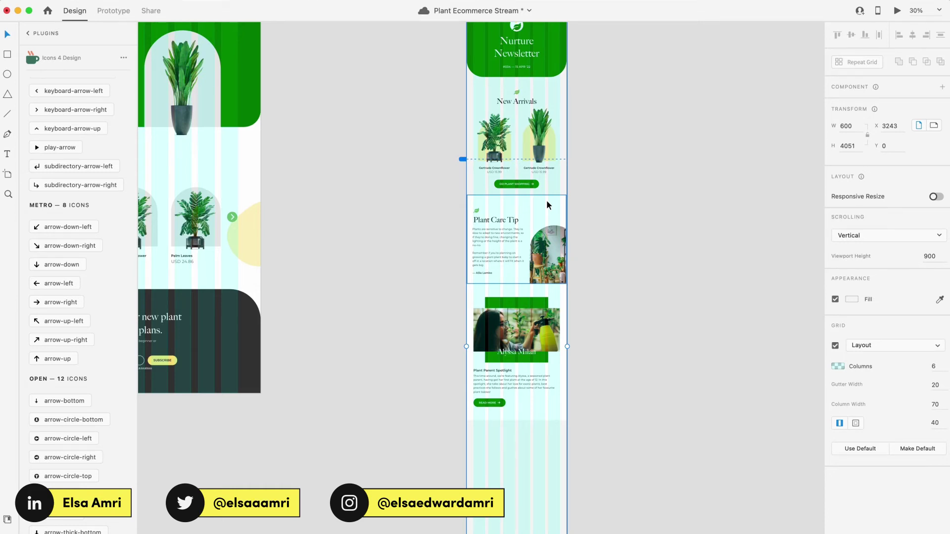
{"action": "key", "text": "super+s"}
Step: Fill the new rectangle dark grey and stretch it to 745 tall
{"action": "left_click", "coordinate": [761, 413]}
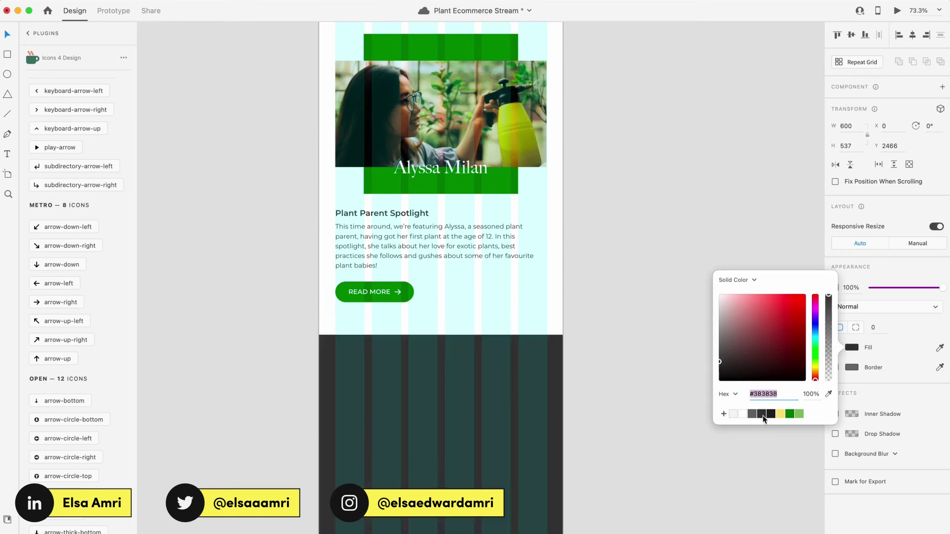
{"action": "left_click", "coordinate": [500, 353]}
{"action": "scroll", "coordinate": [500, 353], "scroll_direction": "up", "scroll_amount": 5}
{"action": "scroll", "coordinate": [501, 353], "scroll_direction": "down", "scroll_amount": 5}
{"action": "left_click_drag", "start_coordinate": [496, 297], "coordinate": [495, 328]}
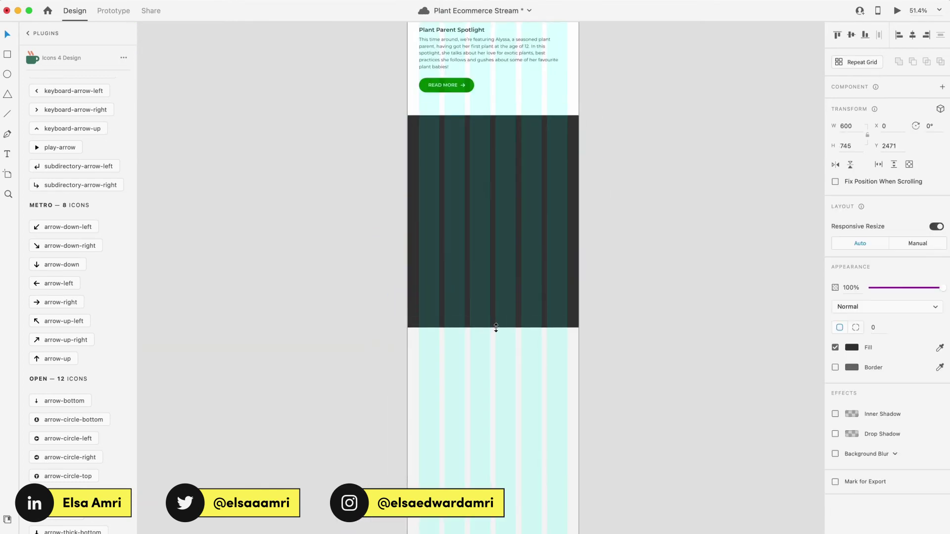
{"action": "scroll", "coordinate": [495, 329], "scroll_direction": "up", "scroll_amount": 5}
Step: Duplicate and recolour the leaf heading in the dark block, and drop the plant photo into a shortened rectangle
{"action": "left_click_drag", "start_coordinate": [512, 464], "coordinate": [568, 381]}
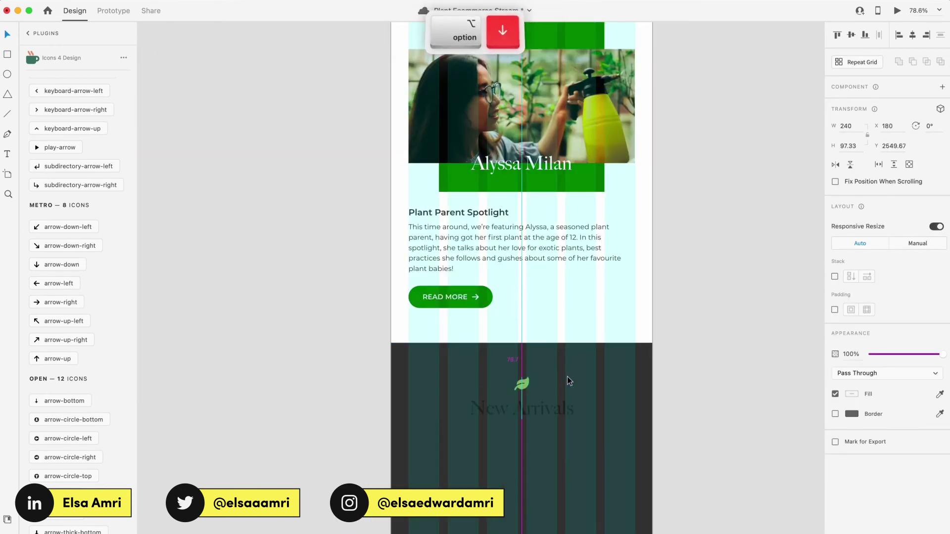
{"action": "left_click", "coordinate": [851, 394]}
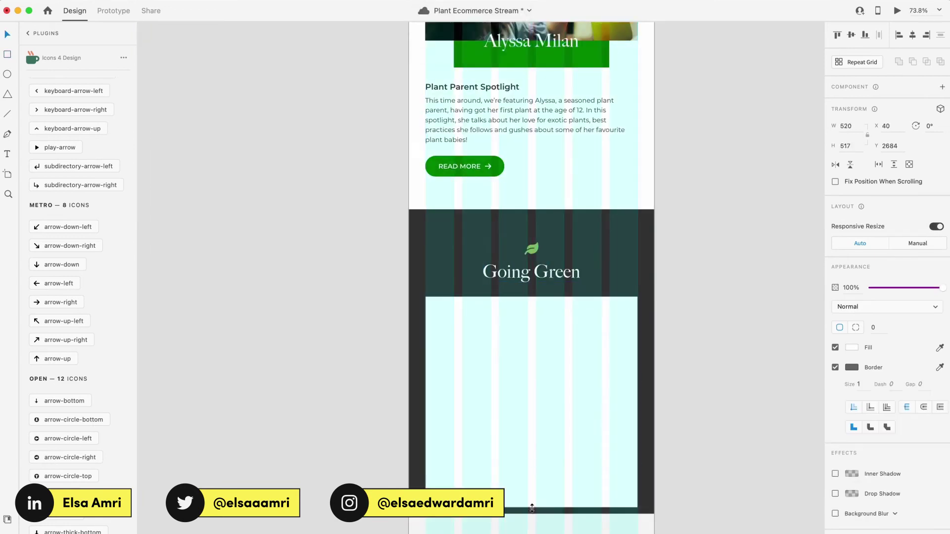
{"action": "left_click_drag", "start_coordinate": [532, 508], "coordinate": [531, 492]}
{"action": "scroll", "coordinate": [532, 445], "scroll_direction": "down", "scroll_amount": 3}
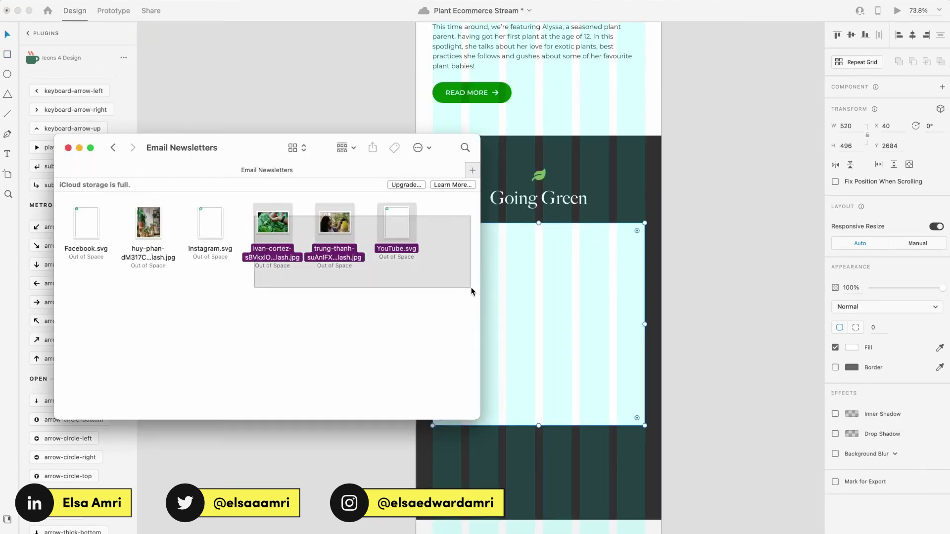
{"action": "left_click_drag", "start_coordinate": [271, 219], "coordinate": [538, 320]}
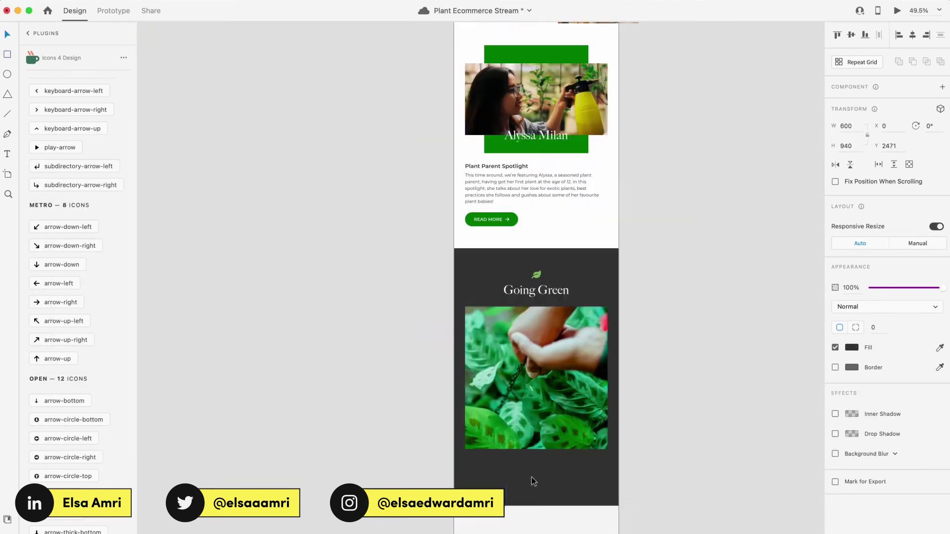
Step: Add a 056 label over the photo flanked by two white #ffffff lines
{"action": "key", "text": "super+c"}
{"action": "key", "text": "super+v"}
{"action": "key", "text": "Escape"}
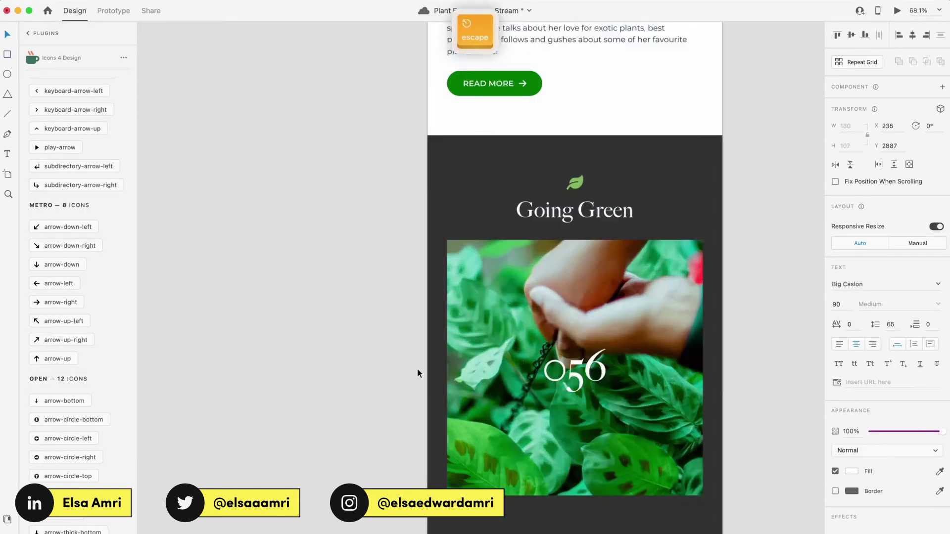
{"action": "key", "text": "super+shift+apostrophe"}
{"action": "left_click_drag", "start_coordinate": [399, 373], "coordinate": [466, 373]}
{"action": "key", "text": "super+plus"}
{"action": "left_click", "coordinate": [851, 327]}
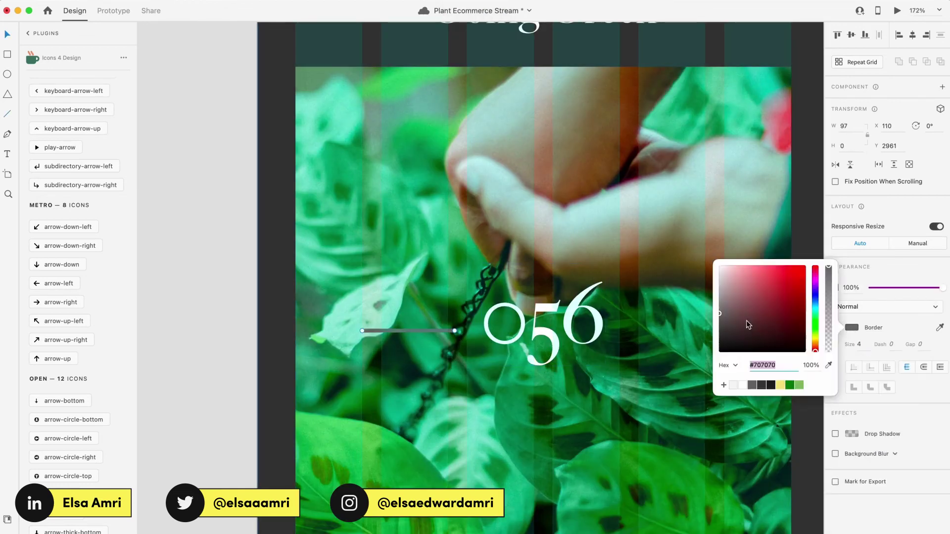
{"action": "type", "text": "ffffff"}
{"action": "key", "text": "Return"}
{"action": "left_click_drag", "start_coordinate": [376, 330], "coordinate": [642, 307]}
{"action": "key", "text": "super+0"}
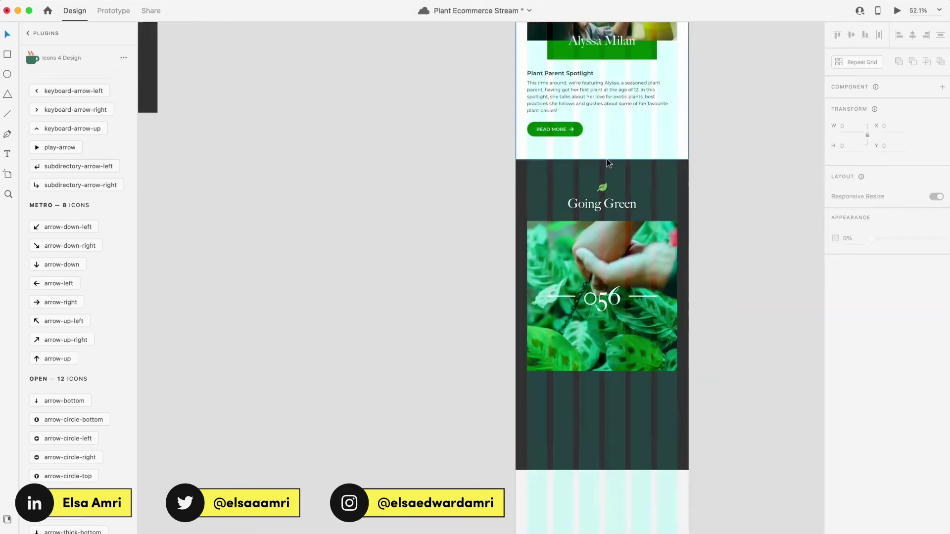
Step: Add a paragraph below the photo starting 'In this week's issue of Going Green'
{"action": "left_click_drag", "start_coordinate": [594, 97], "coordinate": [602, 408]}
{"action": "scroll", "coordinate": [554, 267], "scroll_direction": "up", "scroll_amount": 3}
{"action": "double_click", "coordinate": [544, 396]}
{"action": "key", "text": "super+a"}
{"action": "type", "text": "In this week's issue of"}
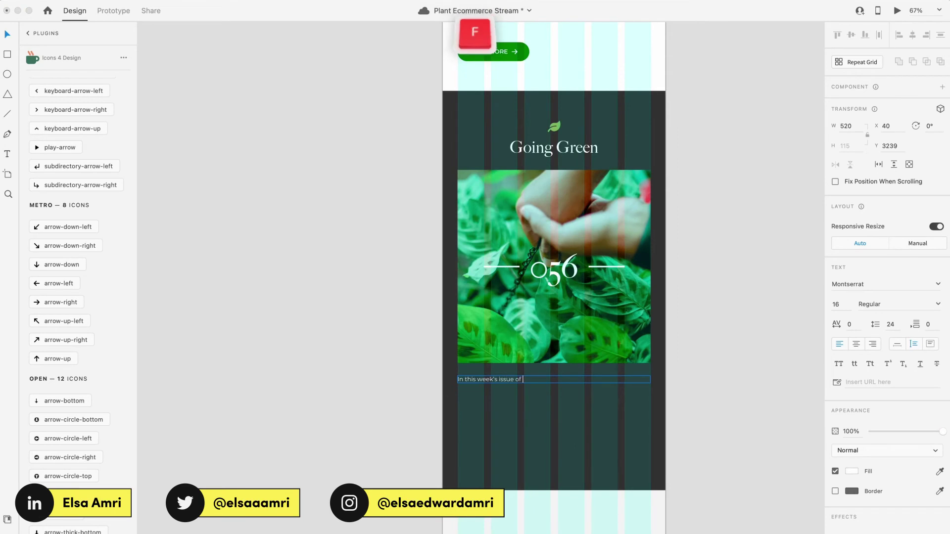
{"action": "type", "text": " Going Green, we talk about how you can buy local plants to suppo"}
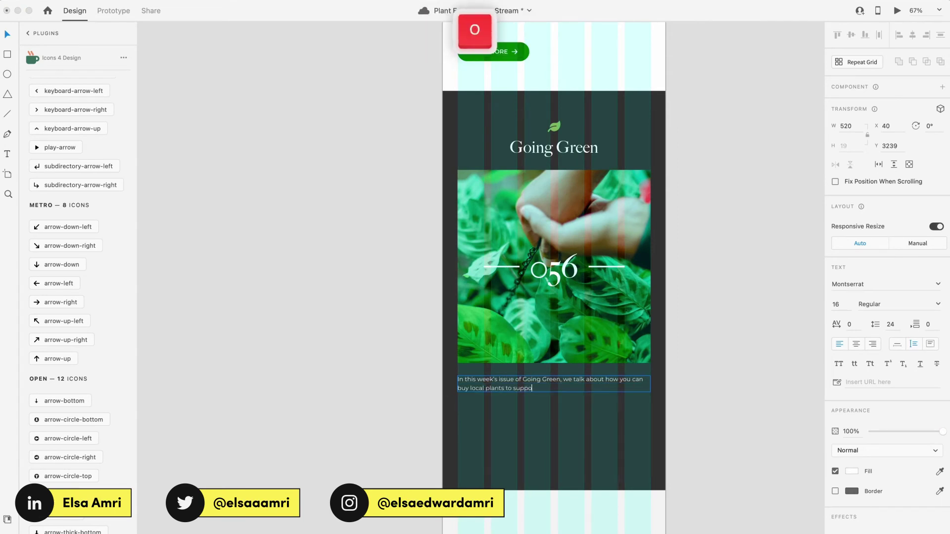
{"action": "type", "text": "rt your local economy. It's important to consider where you're getting your fauna from, let us help"}
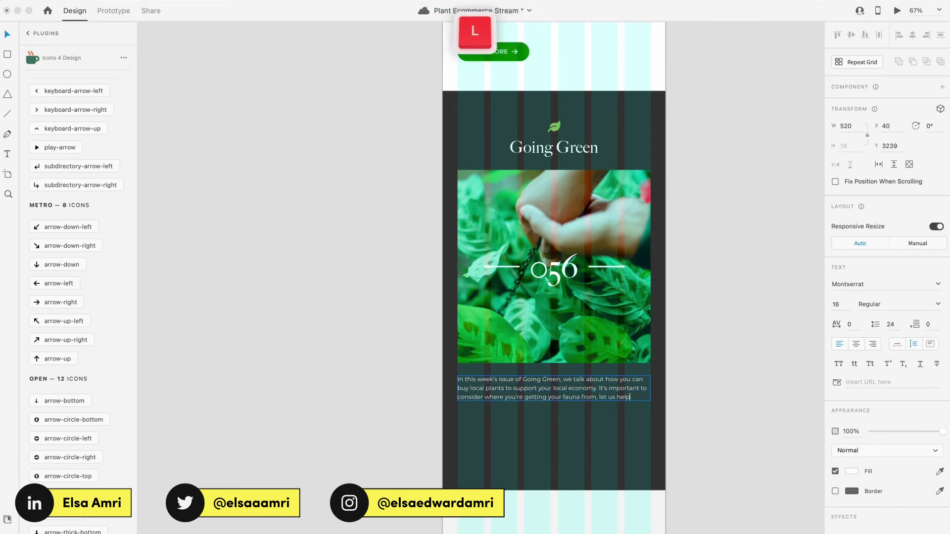
{"action": "type", "text": "!"}
{"action": "key", "text": "Escape"}
Step: Place a copy of the READ MORE button below the paragraph and preview the card
{"action": "left_click_drag", "start_coordinate": [503, 121], "coordinate": [521, 386]}
{"action": "left_click", "coordinate": [562, 284]}
{"action": "key", "text": "super+Return"}
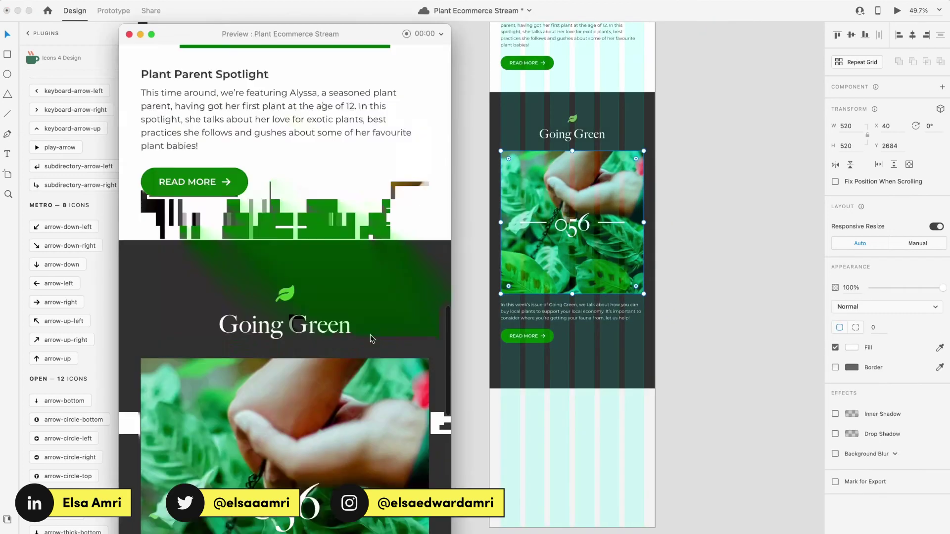
{"action": "left_click", "coordinate": [527, 336]}
{"action": "scroll", "coordinate": [581, 352], "scroll_direction": "up", "scroll_amount": 2}
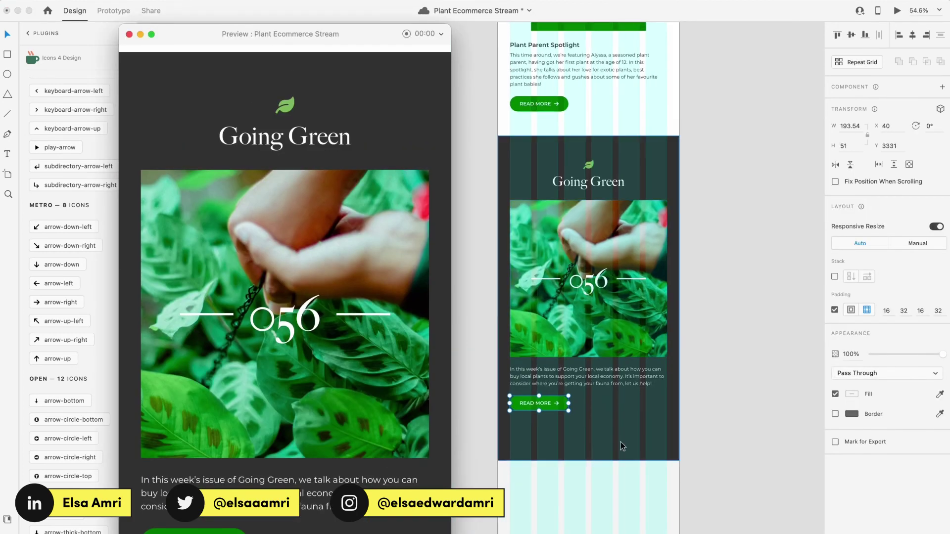
{"action": "scroll", "coordinate": [622, 446], "scroll_direction": "up", "scroll_amount": 2}
Step: Change the title to #56, reword the blurb to 'the 56th' issue, and italicise Going Green
{"action": "double_click", "coordinate": [615, 66]}
{"action": "type", "text": "#56"}
{"action": "key", "text": "Escape"}
{"action": "key", "text": "Escape"}
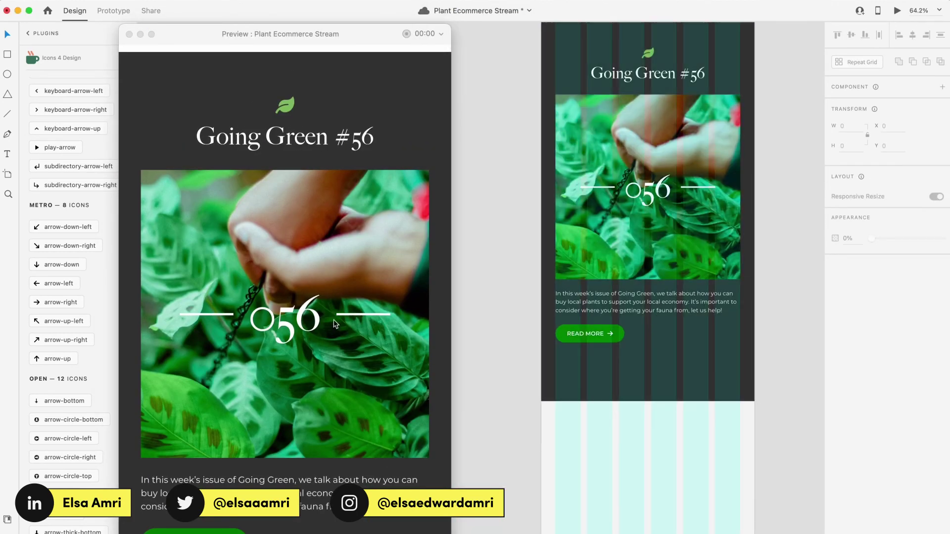
{"action": "scroll", "coordinate": [643, 297], "scroll_direction": "up", "scroll_amount": 4}
{"action": "left_click_drag", "start_coordinate": [524, 290], "coordinate": [669, 291]}
{"action": "type", "text": "the 56th"}
{"action": "key", "text": "super+i"}
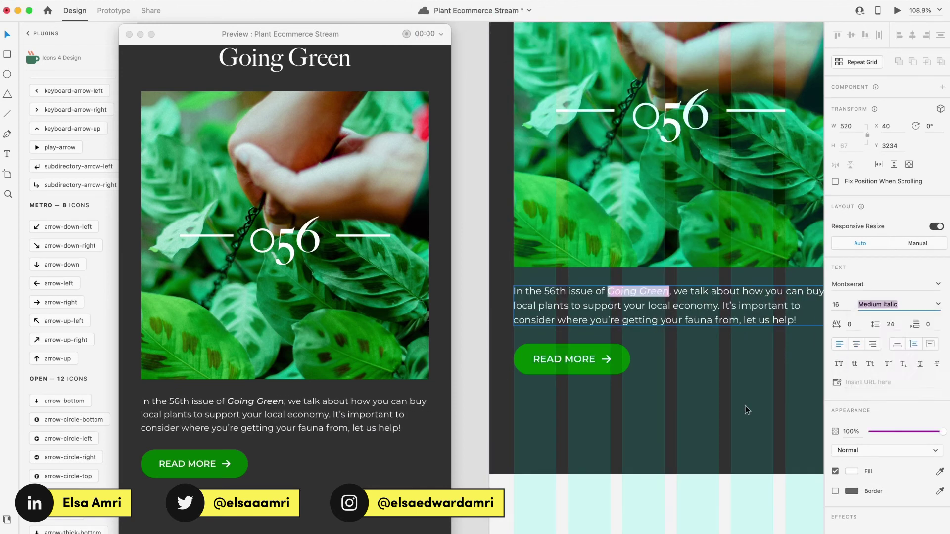
{"action": "key", "text": "Escape"}
{"action": "key", "text": "super+shift+apostrophe"}
Step: Select the Going Green card, review it in Preview, and close the preview
{"action": "scroll", "coordinate": [569, 443], "scroll_direction": "up", "scroll_amount": 5}
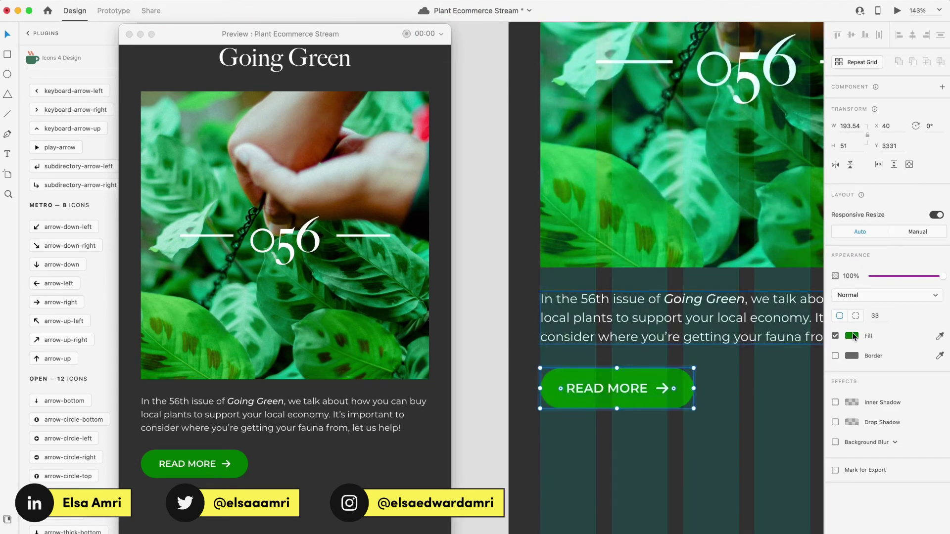
{"action": "left_click", "coordinate": [605, 466]}
{"action": "scroll", "coordinate": [605, 466], "scroll_direction": "down", "scroll_amount": 5}
{"action": "scroll", "coordinate": [663, 247], "scroll_direction": "down", "scroll_amount": 2}
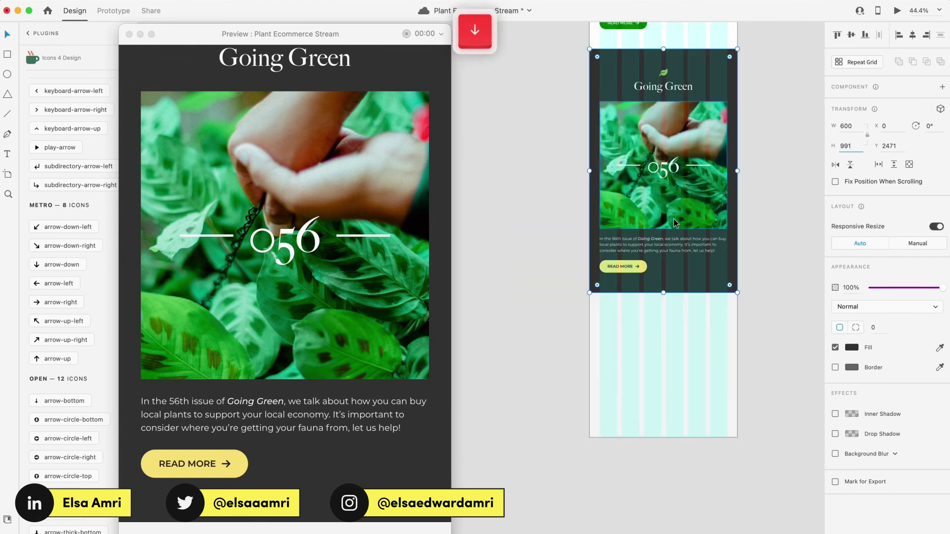
{"action": "scroll", "coordinate": [199, 306], "scroll_direction": "down", "scroll_amount": 5}
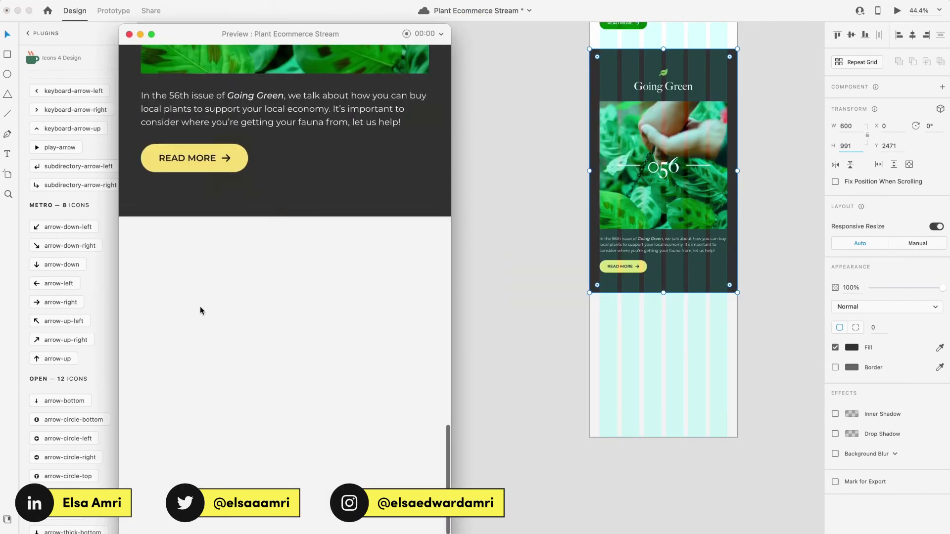
{"action": "scroll", "coordinate": [199, 307], "scroll_direction": "down", "scroll_amount": 5}
{"action": "scroll", "coordinate": [512, 302], "scroll_direction": "down", "scroll_amount": 5}
{"action": "scroll", "coordinate": [512, 304], "scroll_direction": "up", "scroll_amount": 3}
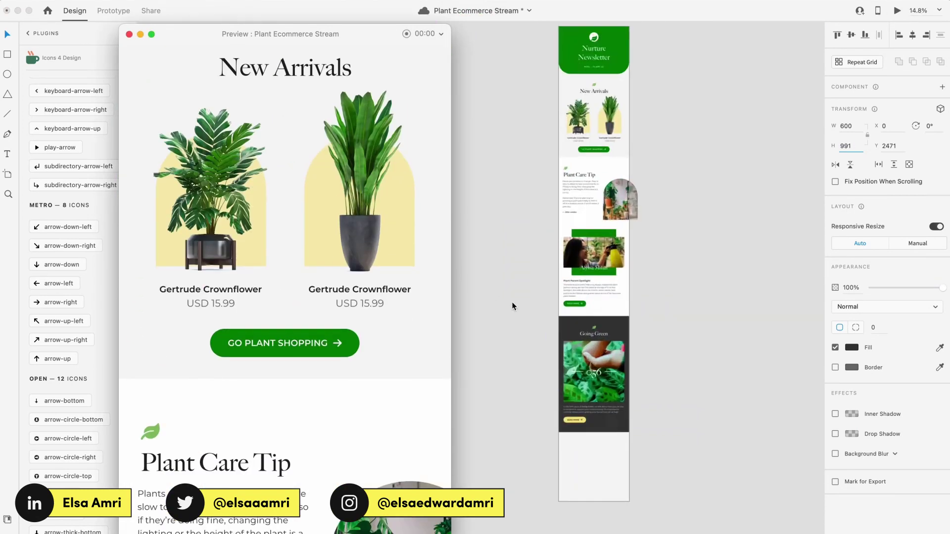
{"action": "scroll", "coordinate": [677, 316], "scroll_direction": "down", "scroll_amount": 3}
{"action": "left_click", "coordinate": [571, 377]}
{"action": "scroll", "coordinate": [572, 376], "scroll_direction": "up", "scroll_amount": 2}
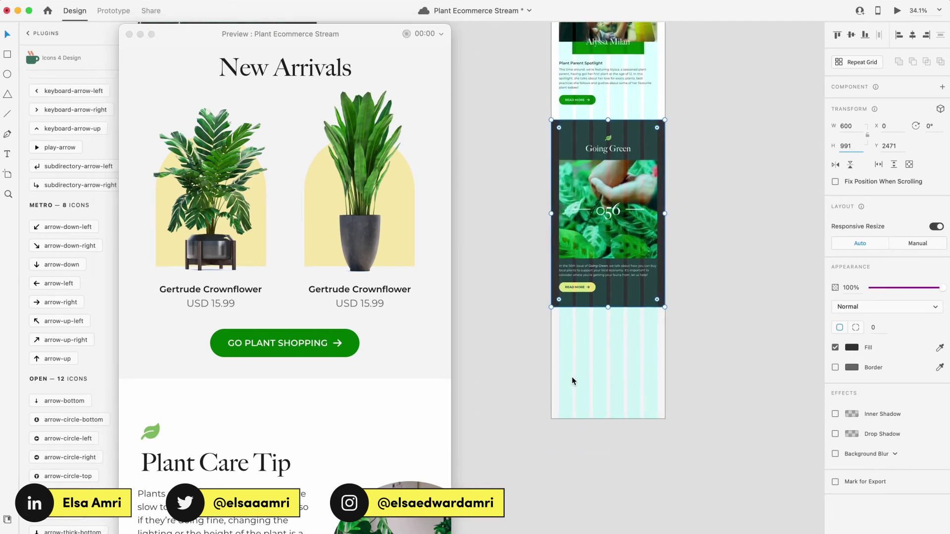
{"action": "left_click", "coordinate": [129, 34]}
{"action": "scroll", "coordinate": [654, 221], "scroll_direction": "up", "scroll_amount": 1}
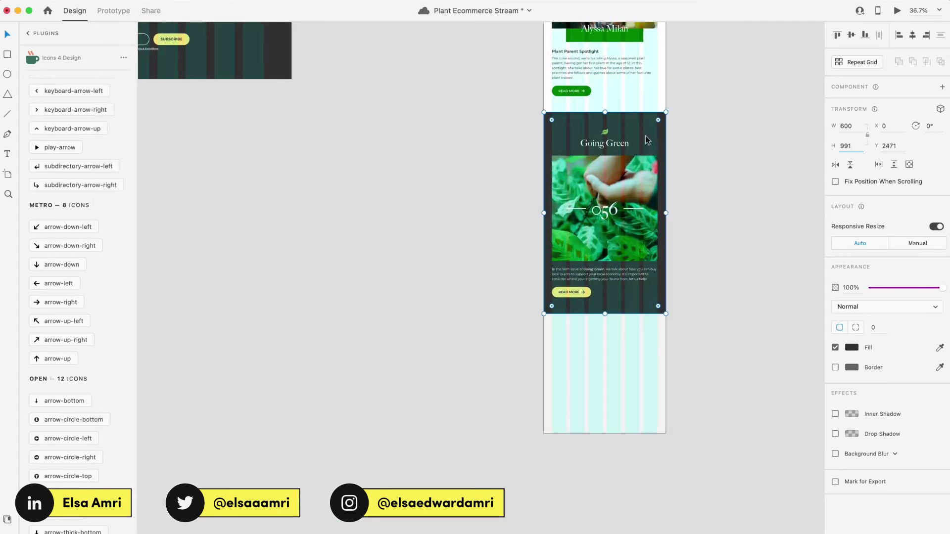
Step: Duplicate the Going Green card below it, shorten it to about 279 tall and fill it green
{"action": "left_click_drag", "start_coordinate": [646, 123], "coordinate": [642, 318]}
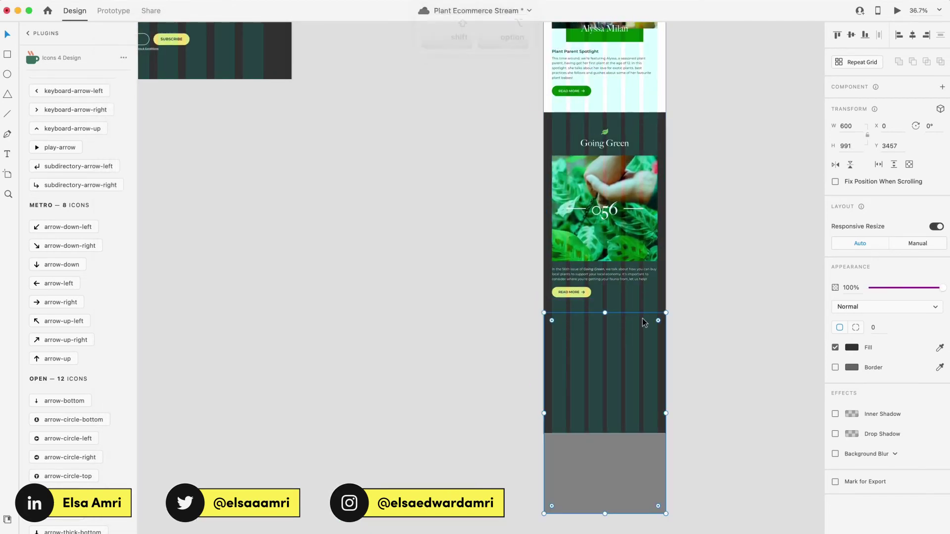
{"action": "left_click_drag", "start_coordinate": [604, 515], "coordinate": [604, 364]}
{"action": "scroll", "coordinate": [630, 308], "scroll_direction": "up", "scroll_amount": 3}
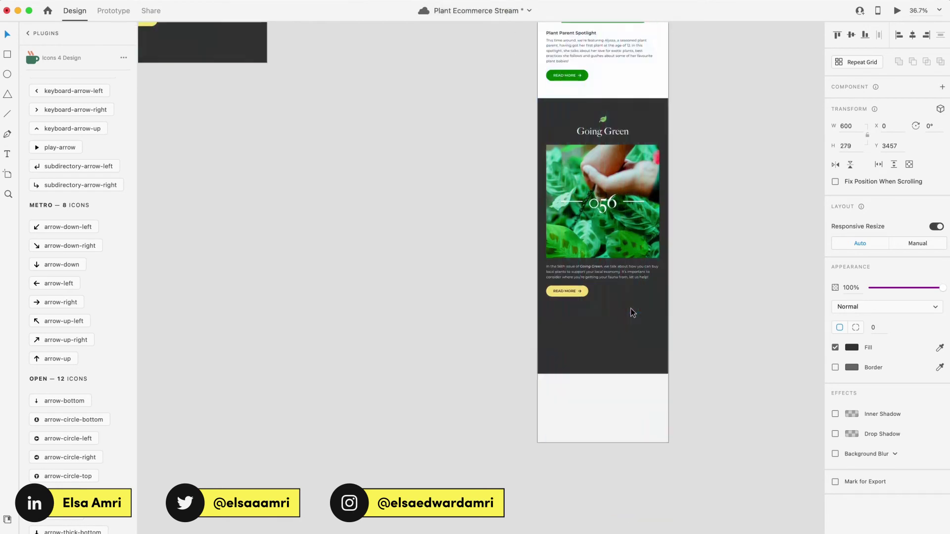
{"action": "left_click", "coordinate": [856, 349]}
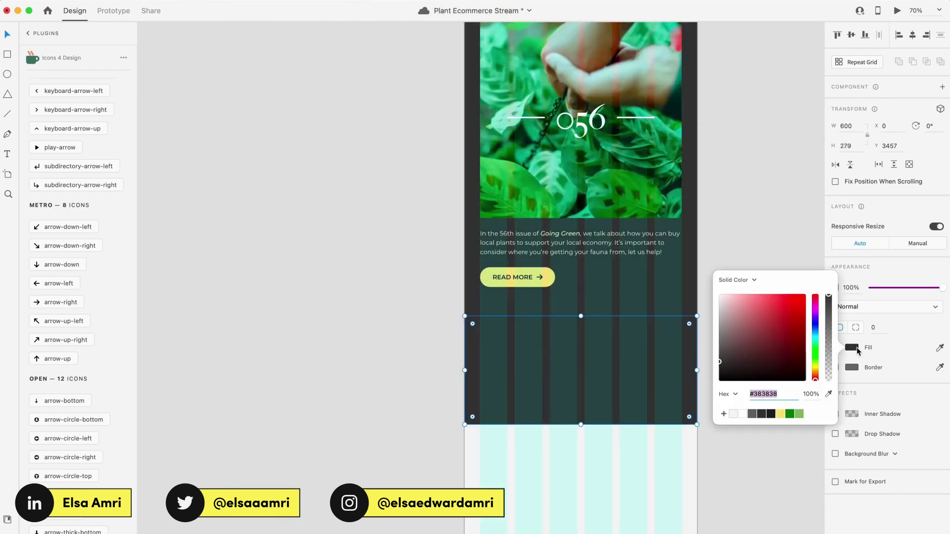
{"action": "left_click", "coordinate": [789, 414]}
{"action": "left_click", "coordinate": [628, 339]}
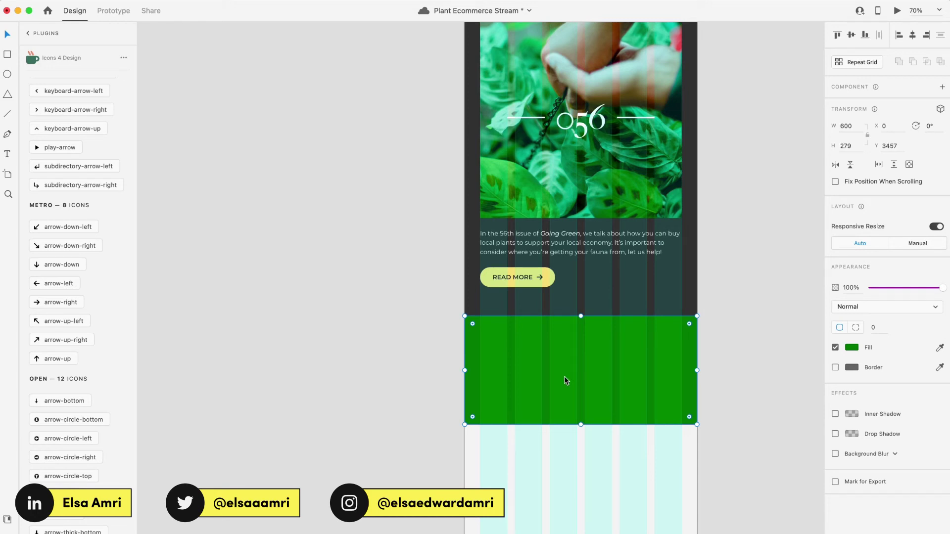
{"action": "left_click_drag", "start_coordinate": [578, 422], "coordinate": [578, 438]}
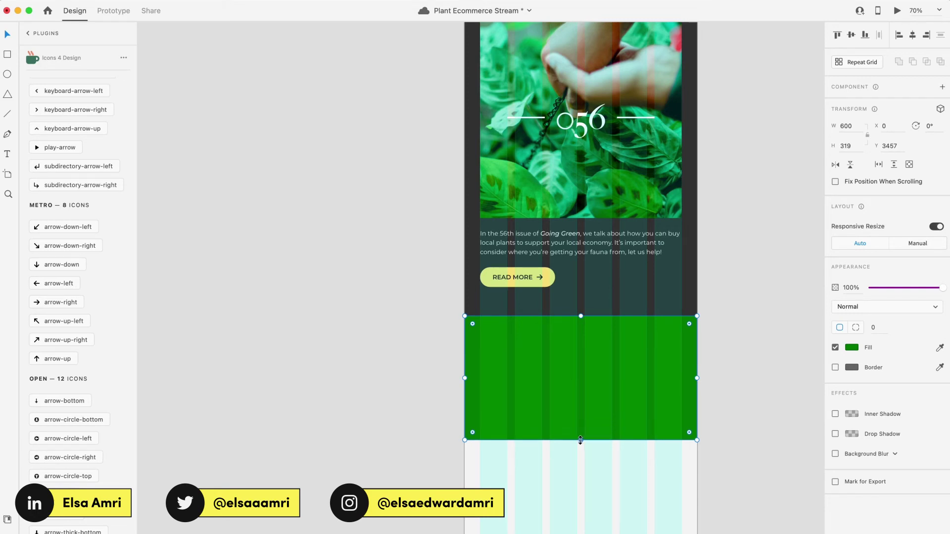
Step: Paste the leaf logo and 'Nurture' title onto the green footer block
{"action": "key", "text": "super+minus"}
{"action": "key", "text": "super+shift+bracketleft"}
{"action": "scroll", "coordinate": [594, 306], "scroll_direction": "up", "scroll_amount": 3}
{"action": "scroll", "coordinate": [595, 304], "scroll_direction": "up", "scroll_amount": 3}
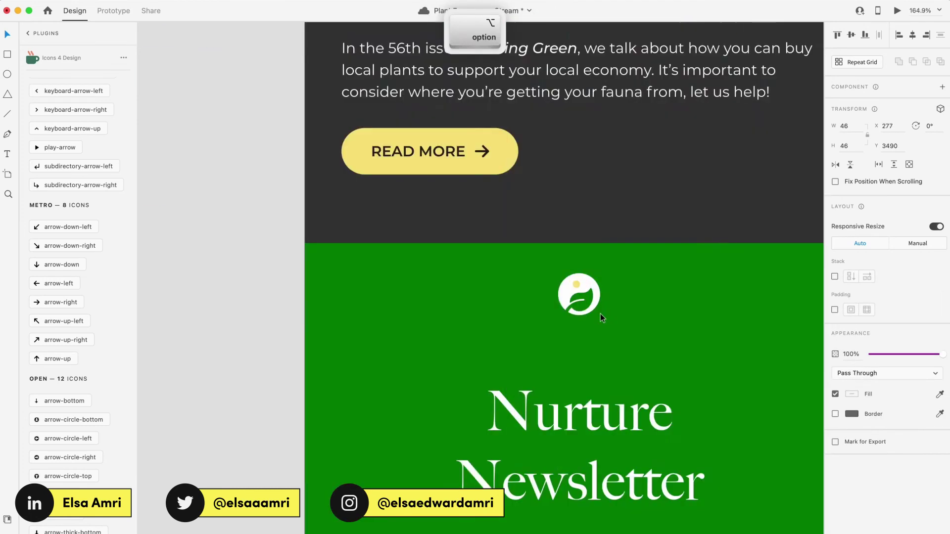
{"action": "key", "text": "super+z"}
{"action": "key", "text": "super+shift+z"}
Step: Add the Facebook, Instagram and YouTube icons to the footer and space them evenly in a row
{"action": "key", "text": "super+minus"}
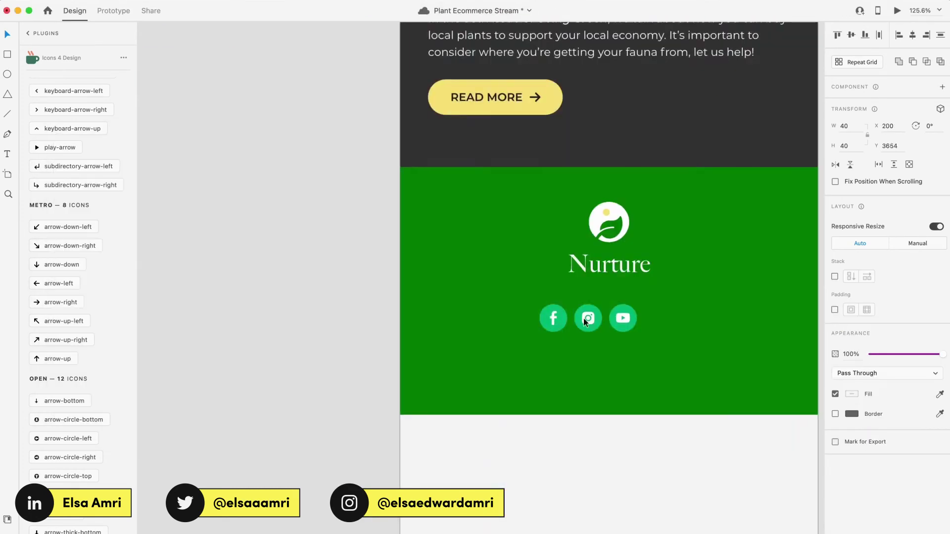
{"action": "key", "text": "super+shift+apostrophe"}
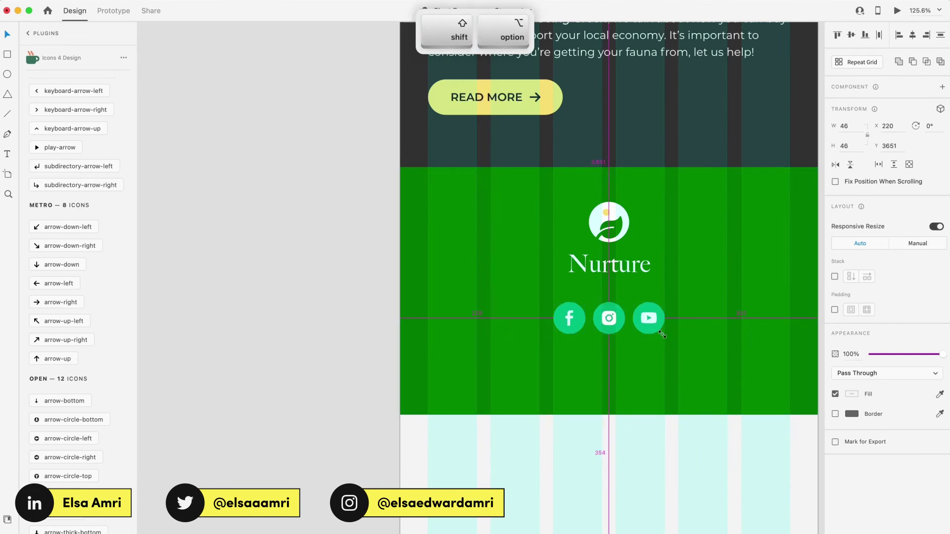
{"action": "left_click", "coordinate": [834, 275]}
{"action": "scroll", "coordinate": [731, 298], "scroll_direction": "up", "scroll_amount": 3}
{"action": "scroll", "coordinate": [793, 380], "scroll_direction": "down", "scroll_amount": 2}
{"action": "scroll", "coordinate": [573, 347], "scroll_direction": "up", "scroll_amount": 3}
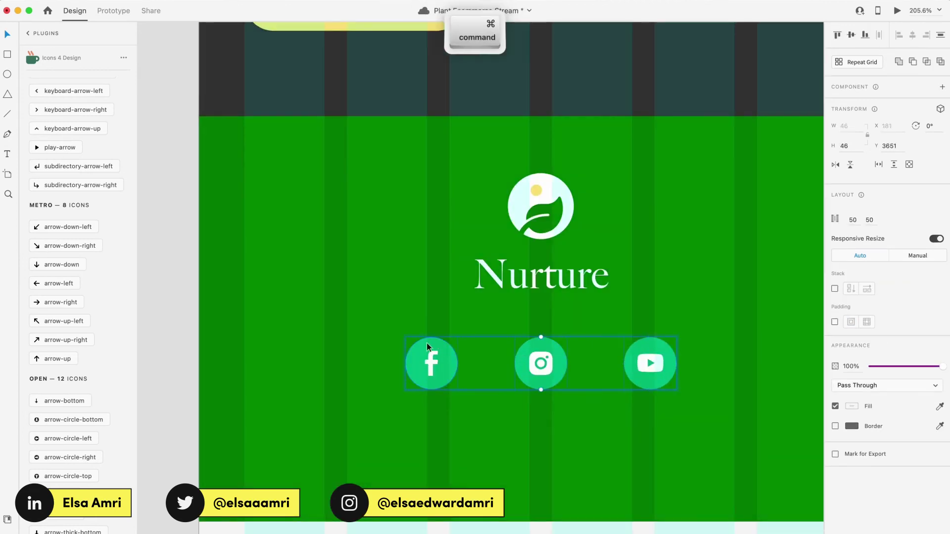
Step: Colour the social icons yellow with green glyphs
{"action": "left_click", "coordinate": [625, 371], "text": "super"}
{"action": "left_click", "coordinate": [556, 371], "text": "super"}
{"action": "left_click", "coordinate": [852, 316]}
{"action": "left_click", "coordinate": [440, 367], "text": "super"}
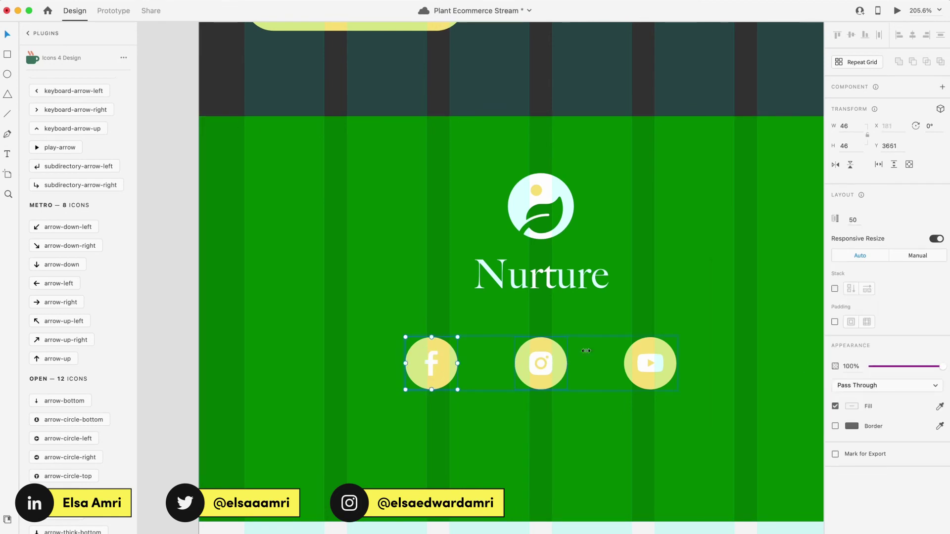
{"action": "left_click", "coordinate": [851, 317]}
{"action": "left_click", "coordinate": [545, 367], "text": "super"}
{"action": "left_click", "coordinate": [650, 367], "text": "super"}
{"action": "scroll", "coordinate": [604, 255], "scroll_direction": "down", "scroll_amount": 5}
{"action": "key", "text": "Escape"}
{"action": "scroll", "coordinate": [628, 299], "scroll_direction": "up", "scroll_amount": 3}
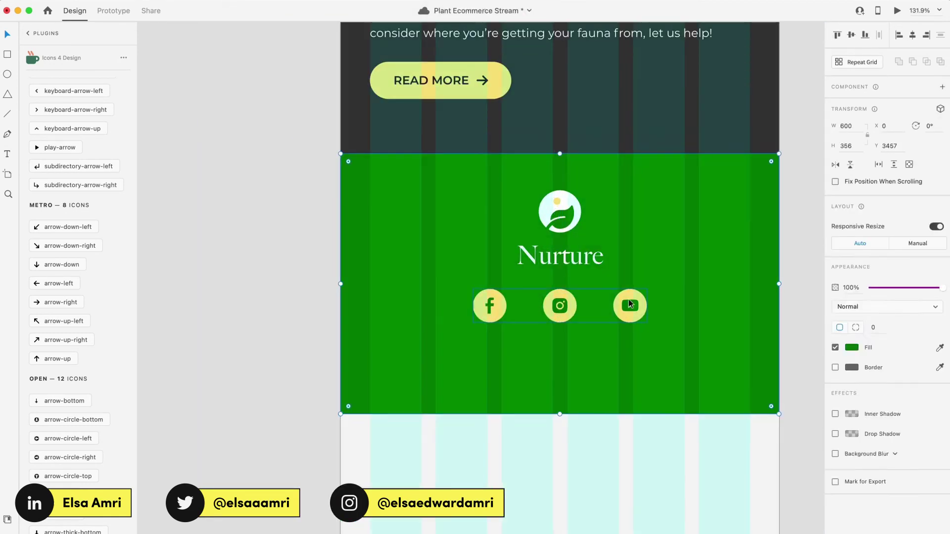
Step: Add the text 'COME VISIT US!' below the social icons
{"action": "key", "text": "t"}
{"action": "left_click", "coordinate": [522, 386]}
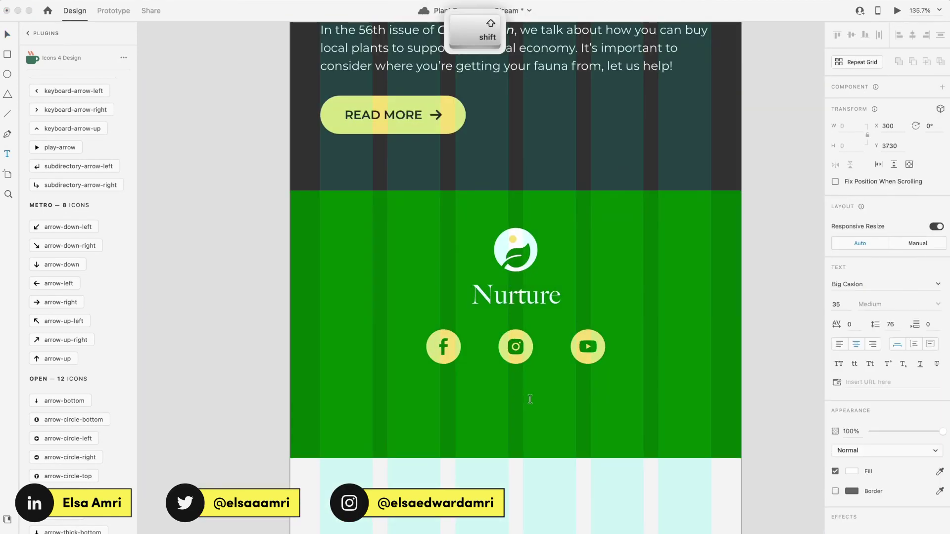
{"action": "type", "text": "COME VISIT US!"}
{"action": "key", "text": "Escape"}
Step: Add the business's street address on a copied line below it
{"action": "scroll", "coordinate": [537, 393], "scroll_direction": "up", "scroll_amount": 2}
{"action": "left_click_drag", "start_coordinate": [537, 398], "coordinate": [529, 417]}
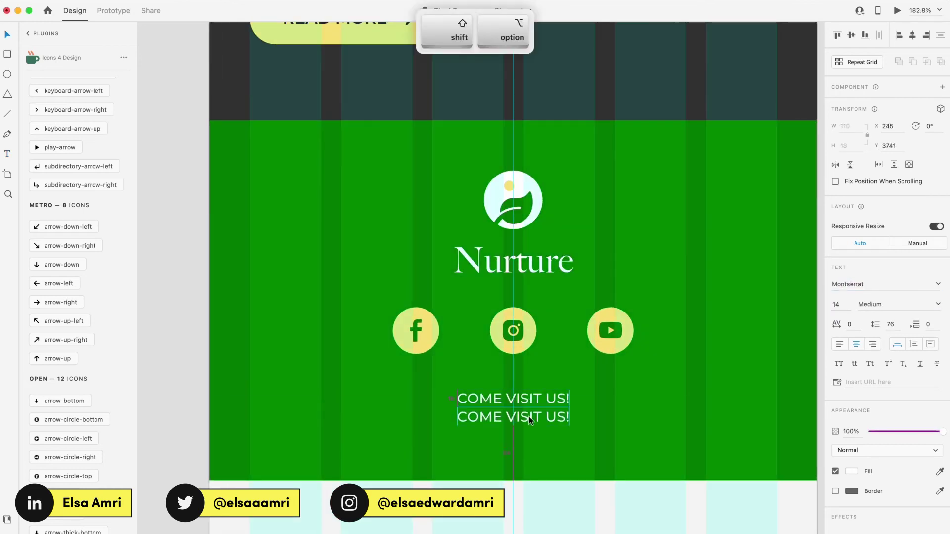
{"action": "key", "text": "Return"}
{"action": "type", "text": "Haile Selassie Rd, Oysterbay, Dar es Salaam, Tanzania"}
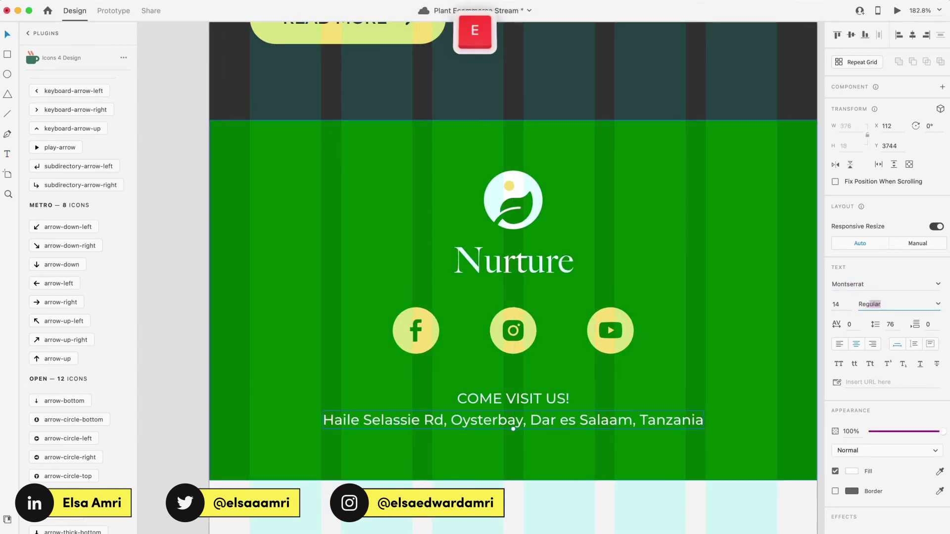
{"action": "scroll", "coordinate": [539, 406], "scroll_direction": "down", "scroll_amount": 3}
Step: Add 'No longer interested in receiving emails from us?' and an 'Adjust Preferences | Unsubscribe' line
{"action": "left_click_drag", "start_coordinate": [524, 411], "coordinate": [552, 434]}
{"action": "key", "text": "Return"}
{"action": "type", "text": "No longer interested in receiving emails from us?"}
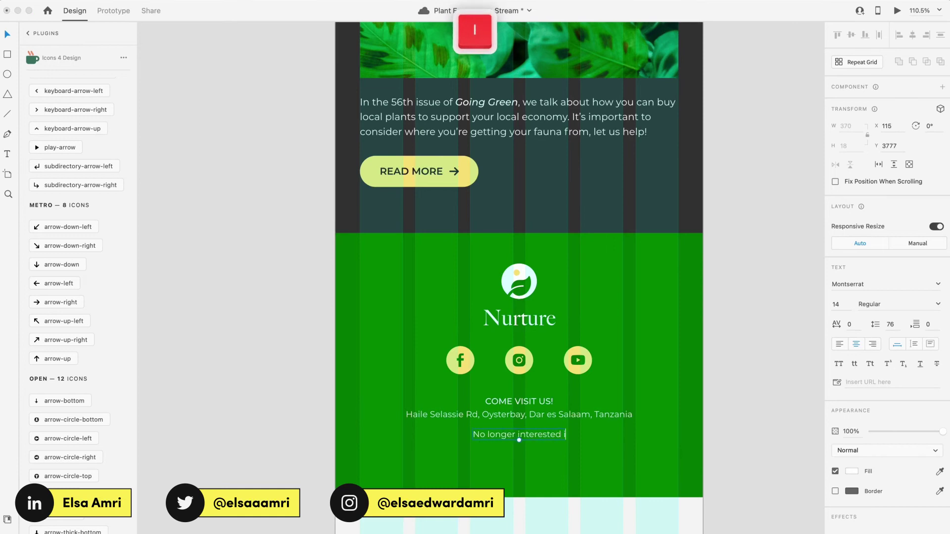
{"action": "scroll", "coordinate": [544, 402], "scroll_direction": "up", "scroll_amount": 1}
{"action": "key", "text": "Return"}
{"action": "type", "text": "Adjust Preferences “ ubsubscribe"}
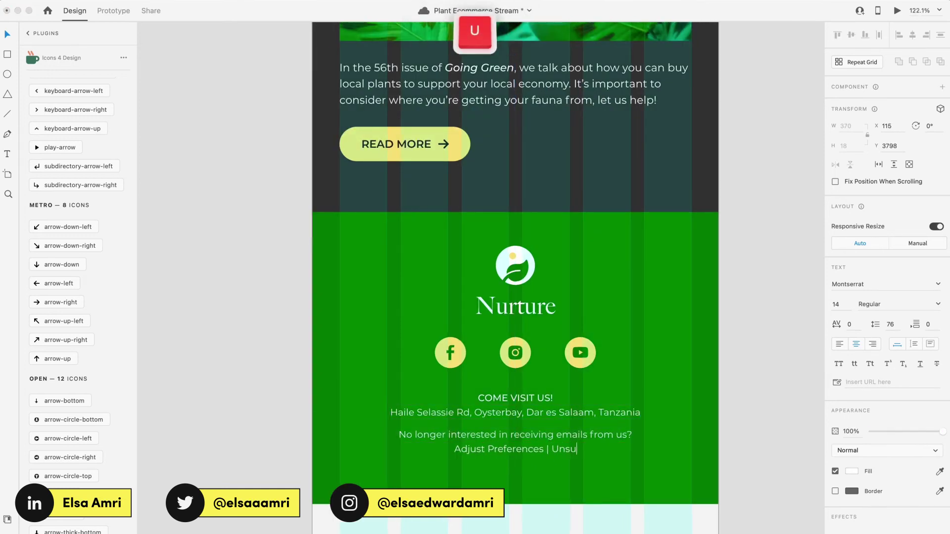
Step: Make 'Unsubscribe' and 'Adjust Preferences' bold
{"action": "scroll", "coordinate": [544, 447], "scroll_direction": "up", "scroll_amount": 5}
{"action": "double_click", "coordinate": [583, 450]}
{"action": "key", "text": "super+b"}
{"action": "left_click_drag", "start_coordinate": [504, 450], "coordinate": [321, 450]}
{"action": "left_click", "coordinate": [891, 303]}
{"action": "left_click", "coordinate": [885, 343]}
{"action": "scroll", "coordinate": [562, 364], "scroll_direction": "down", "scroll_amount": 5}
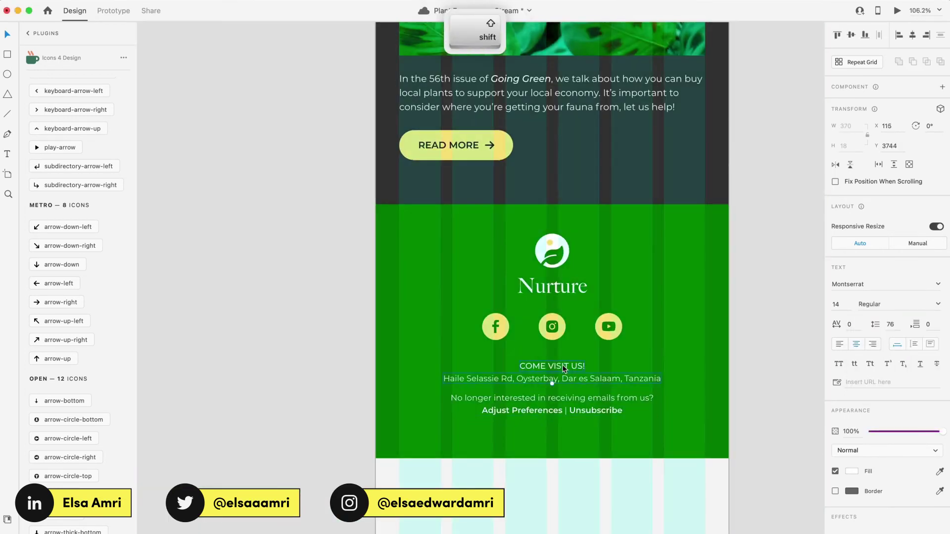
{"action": "left_click", "coordinate": [562, 364]}
Step: Drag the artboard's bottom edge up to trim it below the footer
{"action": "scroll", "coordinate": [538, 360], "scroll_direction": "down", "scroll_amount": 3}
{"action": "left_click", "coordinate": [537, 357]}
{"action": "left_click_drag", "start_coordinate": [537, 358], "coordinate": [557, 249]}
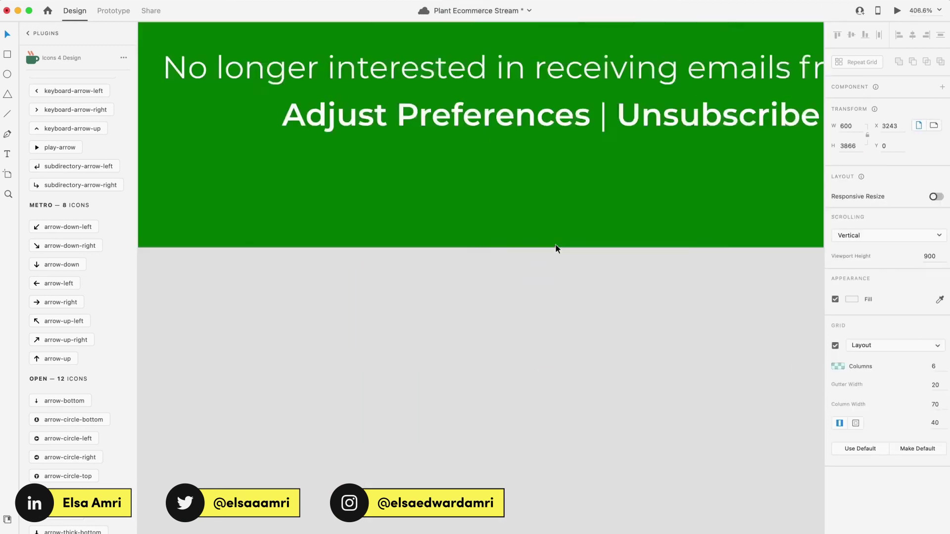
Step: Open a live preview of the newsletter with Cmd+Enter
{"action": "key", "text": "super+0"}
{"action": "key", "text": "super+Return"}
{"action": "scroll", "coordinate": [240, 267], "scroll_direction": "down", "scroll_amount": 10}
{"action": "scroll", "coordinate": [239, 267], "scroll_direction": "up", "scroll_amount": 8}
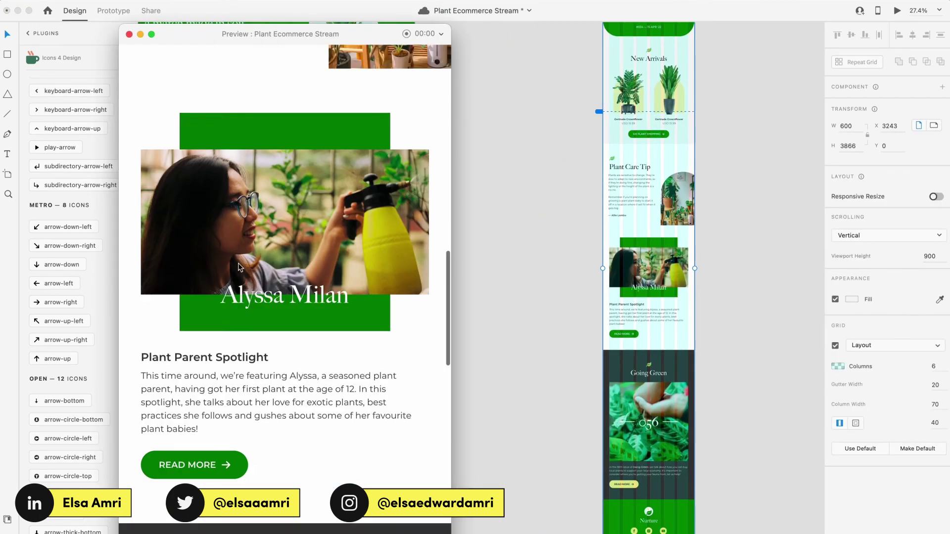
{"action": "scroll", "coordinate": [622, 151], "scroll_direction": "down", "scroll_amount": 2}
{"action": "left_click_drag", "start_coordinate": [738, 523], "coordinate": [626, 163]}
{"action": "scroll", "coordinate": [636, 231], "scroll_direction": "up", "scroll_amount": 4}
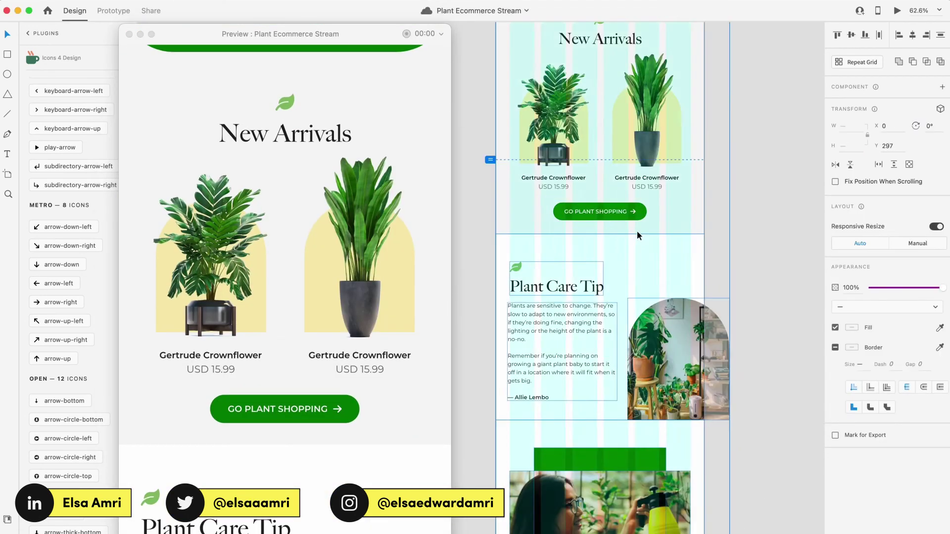
{"action": "scroll", "coordinate": [658, 166], "scroll_direction": "down", "scroll_amount": 6}
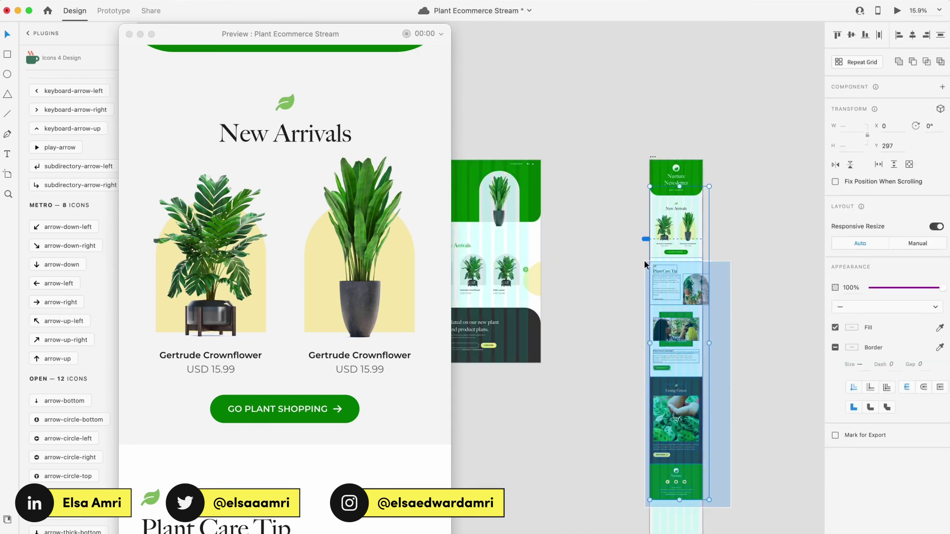
{"action": "scroll", "coordinate": [659, 167], "scroll_direction": "up", "scroll_amount": 5}
{"action": "scroll", "coordinate": [653, 375], "scroll_direction": "down", "scroll_amount": 5}
{"action": "left_click", "coordinate": [654, 375]}
{"action": "scroll", "coordinate": [653, 375], "scroll_direction": "up", "scroll_amount": 6}
{"action": "scroll", "coordinate": [654, 375], "scroll_direction": "down", "scroll_amount": 6}
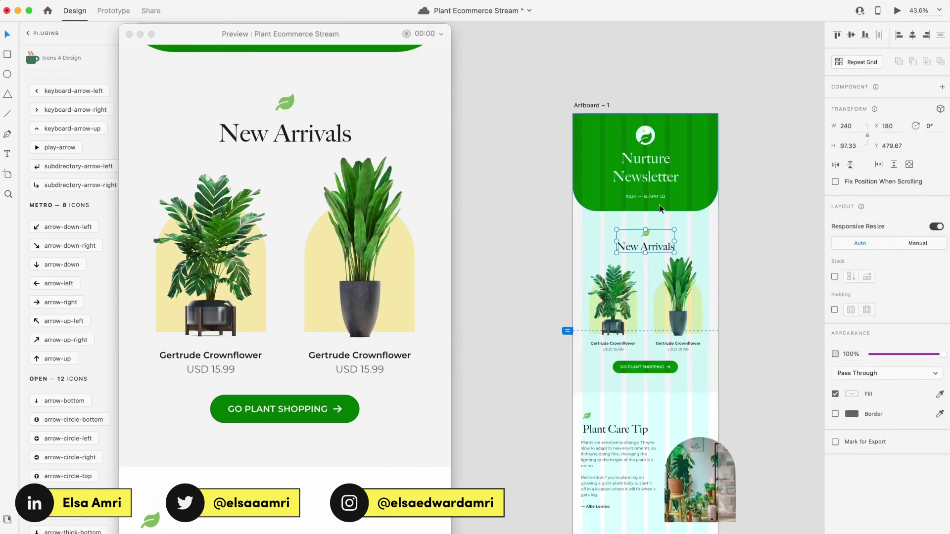
{"action": "scroll", "coordinate": [593, 198], "scroll_direction": "up", "scroll_amount": 1}
{"action": "left_click", "coordinate": [573, 124]}
{"action": "scroll", "coordinate": [580, 72], "scroll_direction": "up", "scroll_amount": 2}
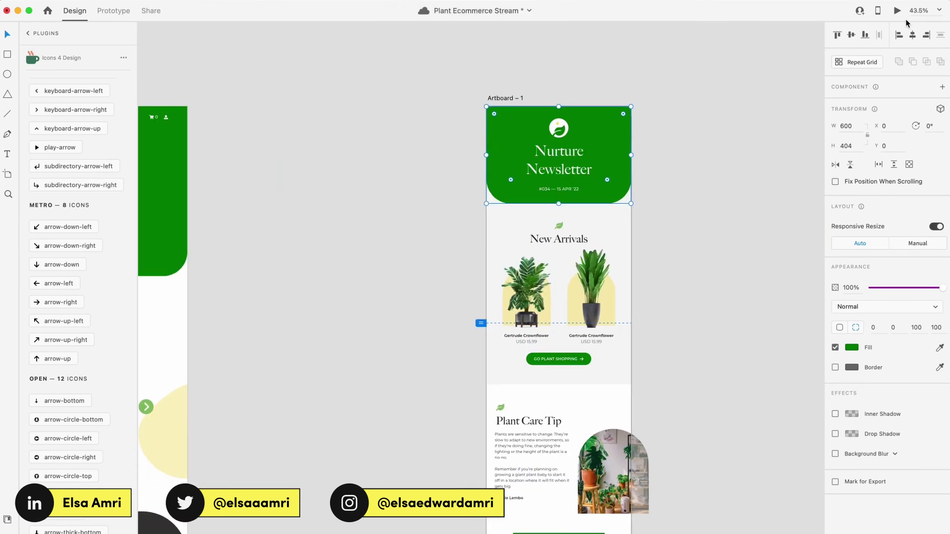
Step: Scroll through the whole newsletter in the preview window, then close it
{"action": "left_click", "coordinate": [895, 12]}
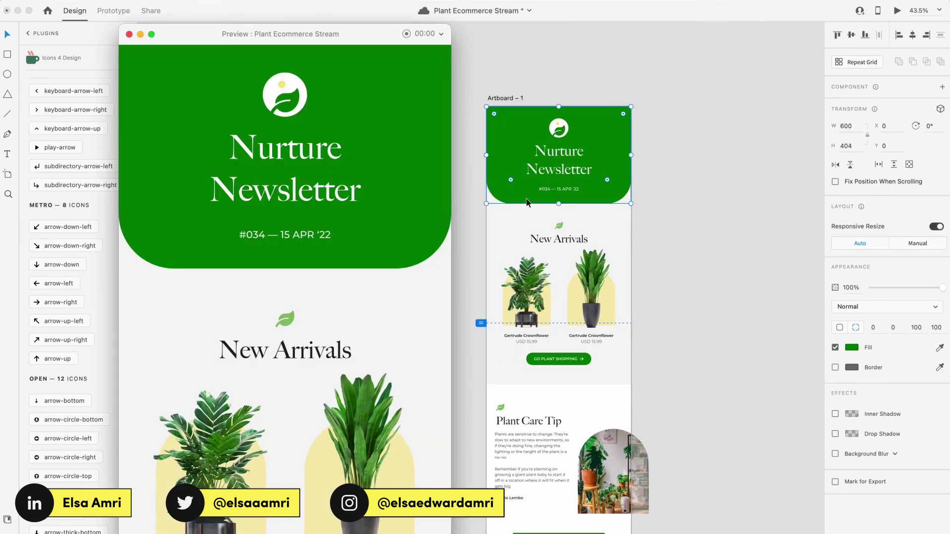
{"action": "scroll", "coordinate": [326, 165], "scroll_direction": "down", "scroll_amount": 7}
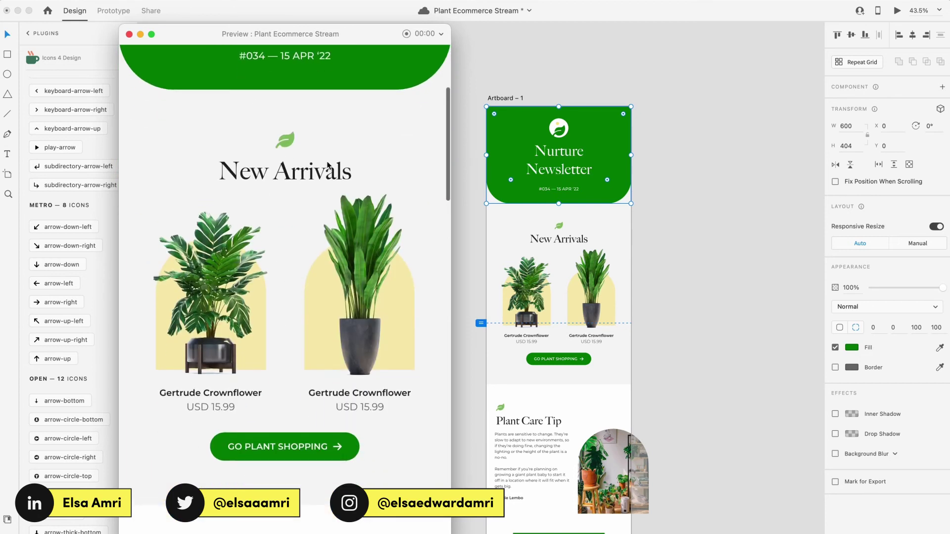
{"action": "scroll", "coordinate": [326, 165], "scroll_direction": "up", "scroll_amount": 4}
{"action": "scroll", "coordinate": [304, 355], "scroll_direction": "down", "scroll_amount": 5}
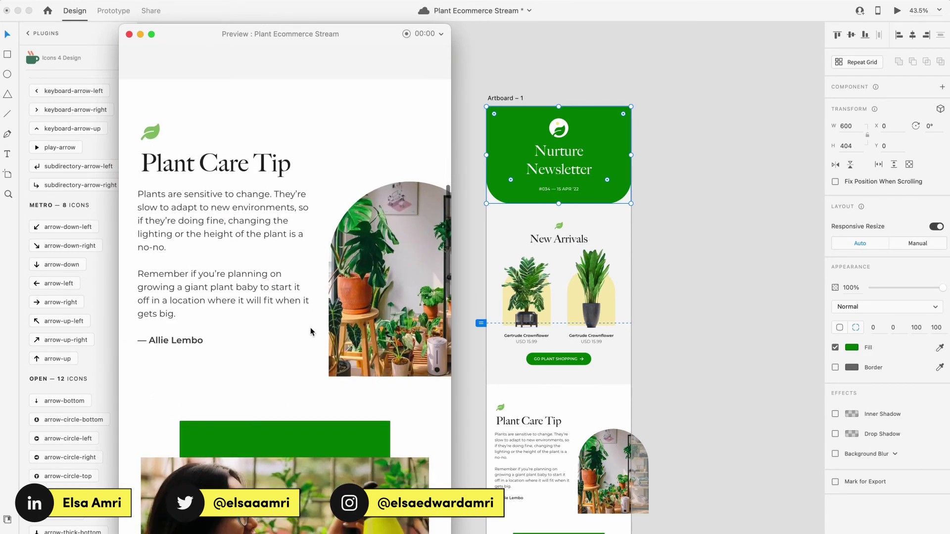
{"action": "scroll", "coordinate": [310, 329], "scroll_direction": "down", "scroll_amount": 4}
{"action": "scroll", "coordinate": [310, 328], "scroll_direction": "down", "scroll_amount": 8}
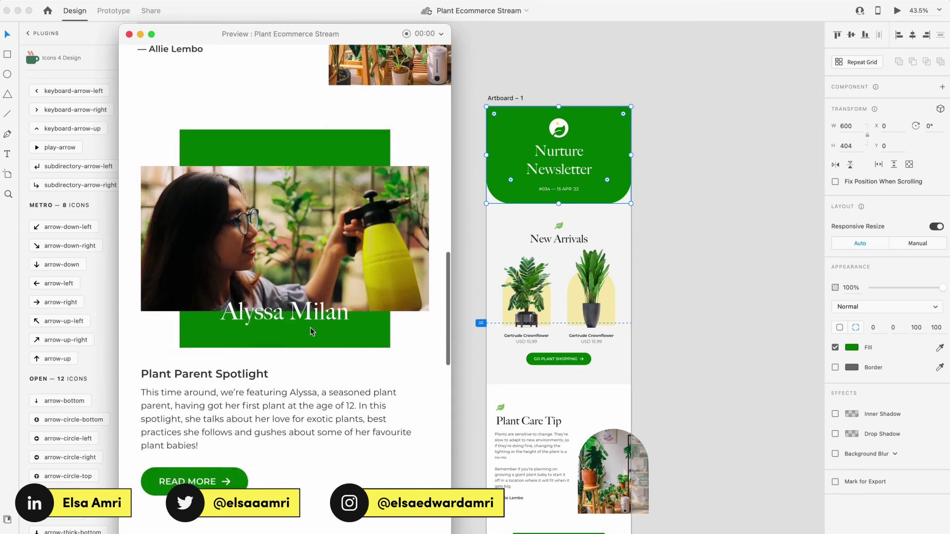
{"action": "scroll", "coordinate": [310, 328], "scroll_direction": "down", "scroll_amount": 5}
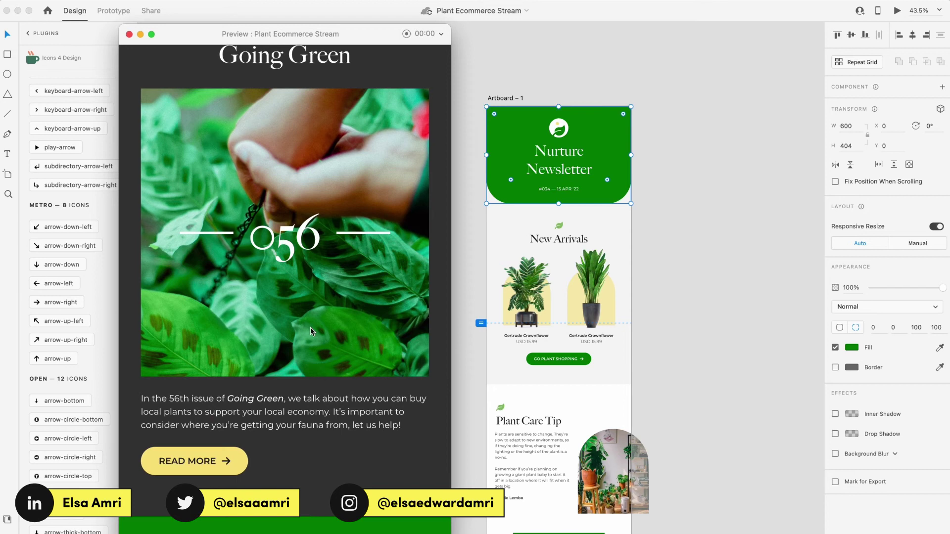
{"action": "scroll", "coordinate": [310, 331], "scroll_direction": "down", "scroll_amount": 4}
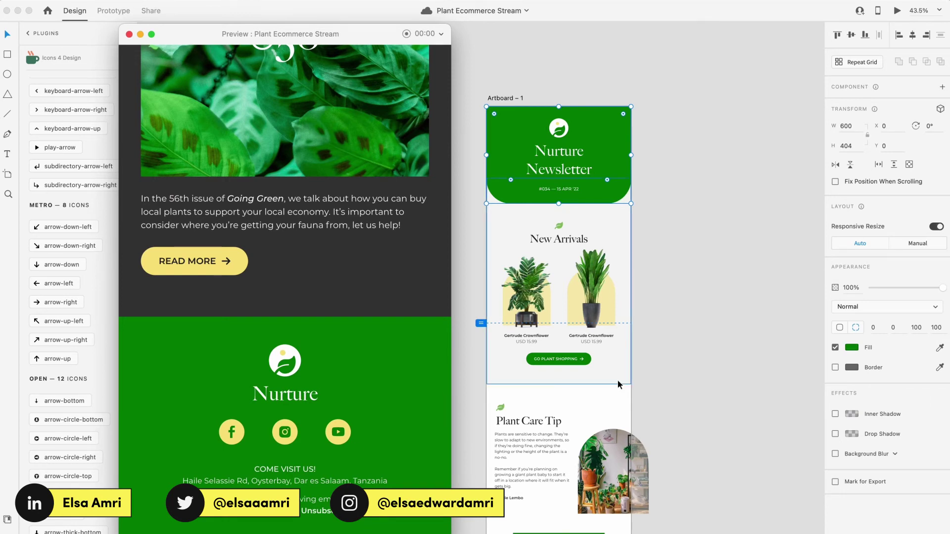
{"action": "scroll", "coordinate": [362, 420], "scroll_direction": "up", "scroll_amount": 10}
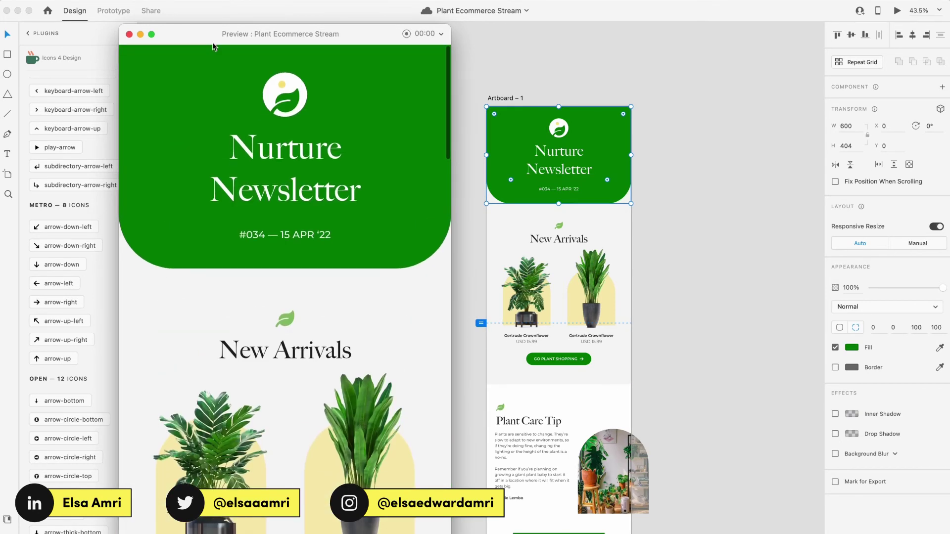
{"action": "left_click", "coordinate": [130, 34]}
{"action": "left_click", "coordinate": [432, 89]}
{"action": "scroll", "coordinate": [432, 89], "scroll_direction": "down", "scroll_amount": 5}
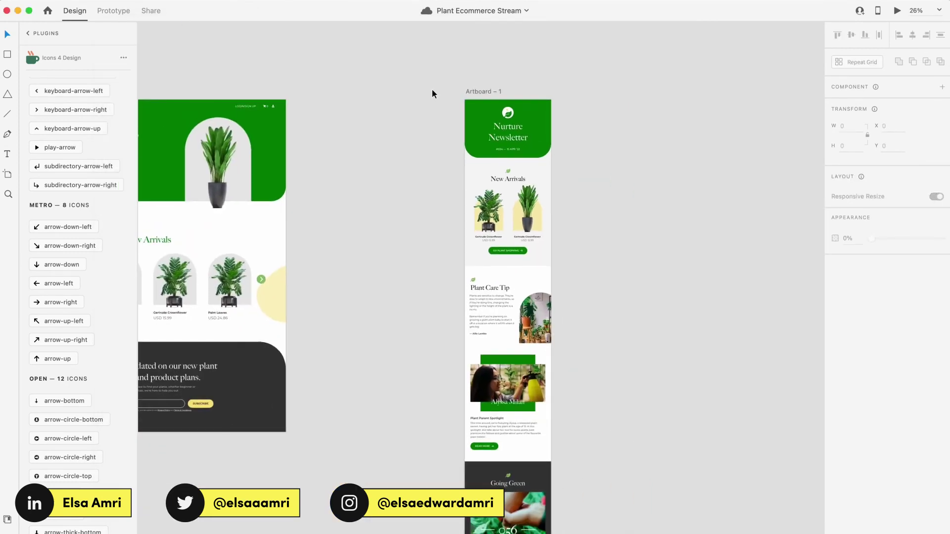
{"action": "scroll", "coordinate": [432, 90], "scroll_direction": "down", "scroll_amount": 3}
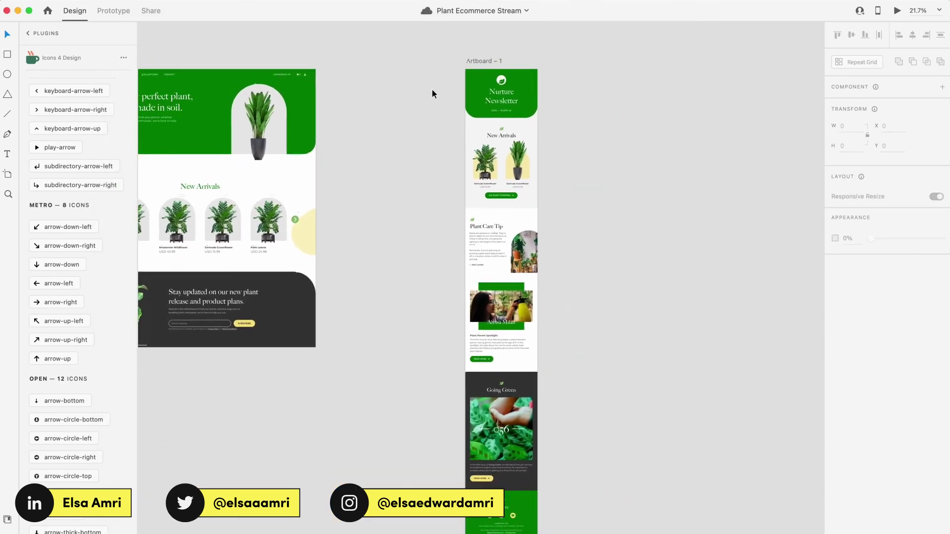
{"action": "left_click_drag", "start_coordinate": [453, 70], "coordinate": [574, 66]}
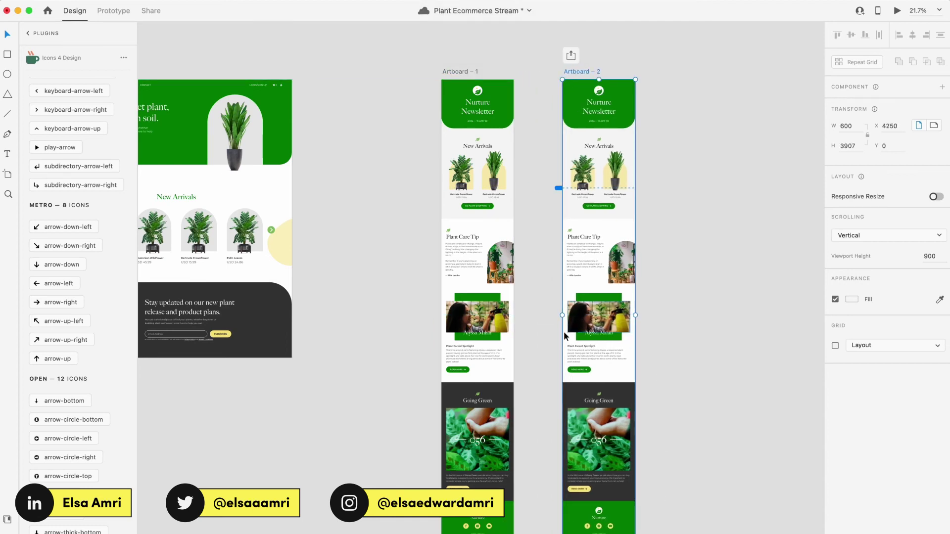
{"action": "key", "text": "super+z"}
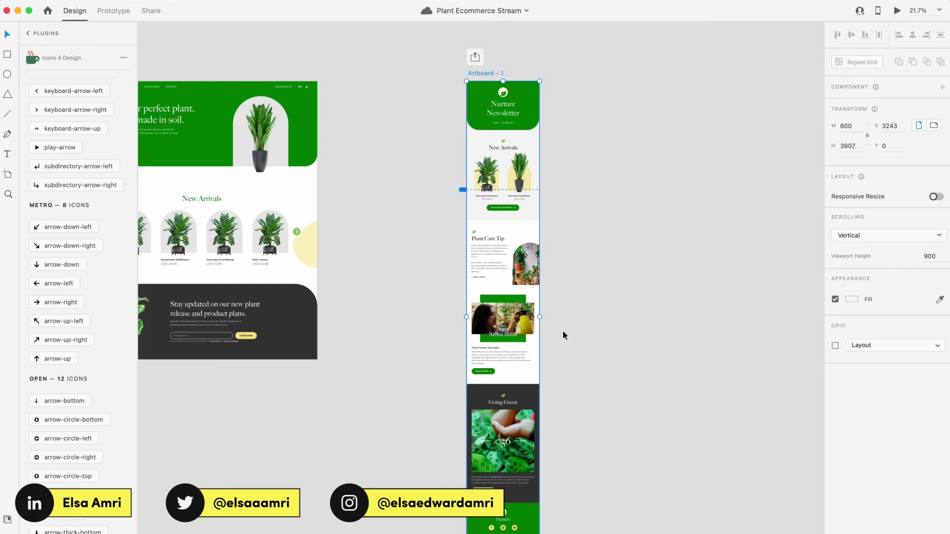
Step: Group the footer's contents and turn them into a component
{"action": "scroll", "coordinate": [562, 331], "scroll_direction": "down", "scroll_amount": 2}
{"action": "left_click_drag", "start_coordinate": [559, 516], "coordinate": [468, 455]}
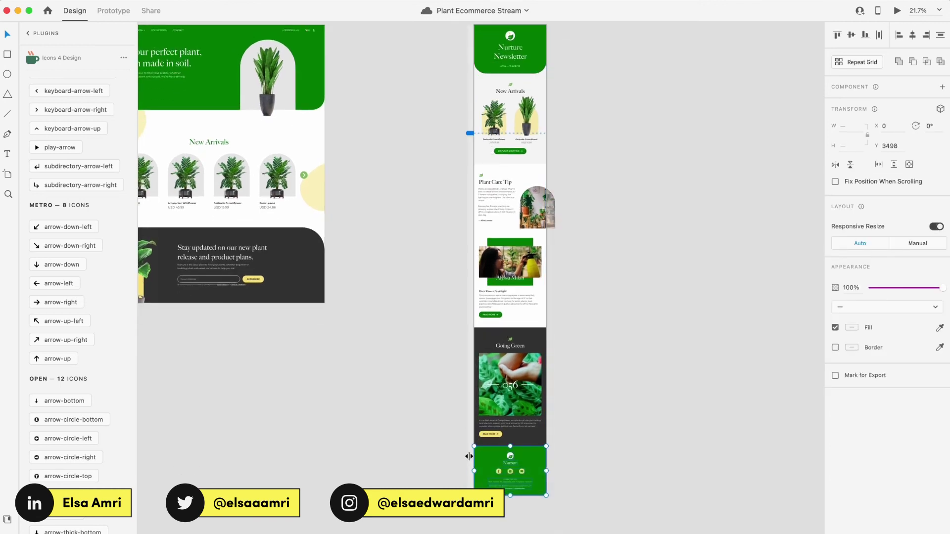
{"action": "scroll", "coordinate": [556, 472], "scroll_direction": "up", "scroll_amount": 3}
{"action": "key", "text": "super+g"}
{"action": "scroll", "coordinate": [554, 473], "scroll_direction": "left", "scroll_amount": 1}
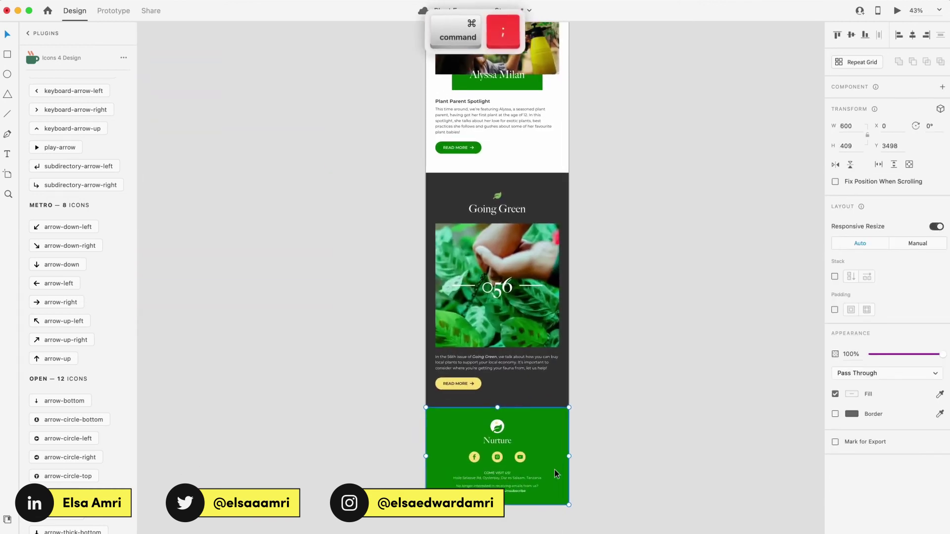
{"action": "key", "text": "super+k"}
{"action": "scroll", "coordinate": [535, 503], "scroll_direction": "up", "scroll_amount": 3}
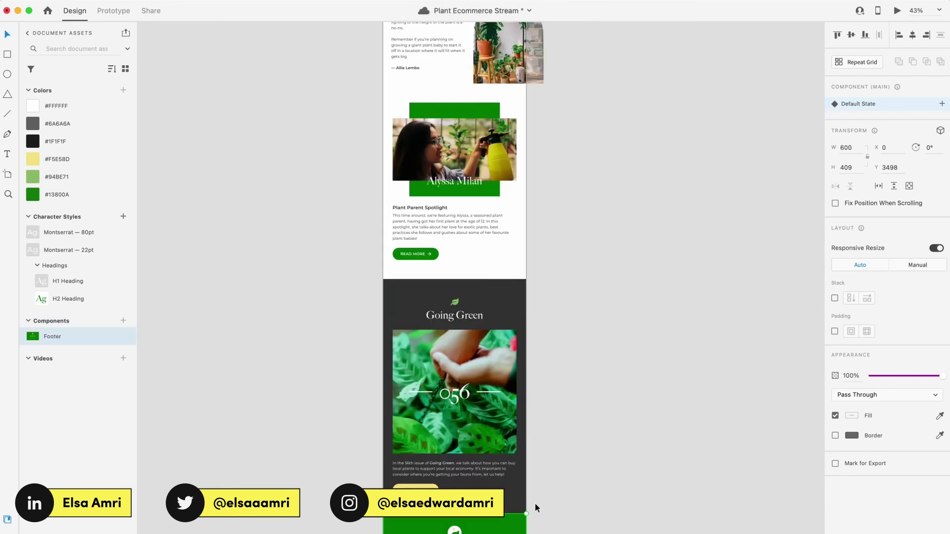
Step: Make the Going Green section a component and name components 'Going Green' and 'Plant Parent'
{"action": "left_click", "coordinate": [514, 495]}
{"action": "key", "text": "super+k"}
{"action": "double_click", "coordinate": [55, 337]}
{"action": "type", "text": "Going Green"}
{"action": "scroll", "coordinate": [519, 371], "scroll_direction": "up", "scroll_amount": 3}
{"action": "left_click", "coordinate": [510, 366]}
{"action": "key", "text": "super+k"}
{"action": "double_click", "coordinate": [55, 337]}
{"action": "type", "text": "Plant Parent"}
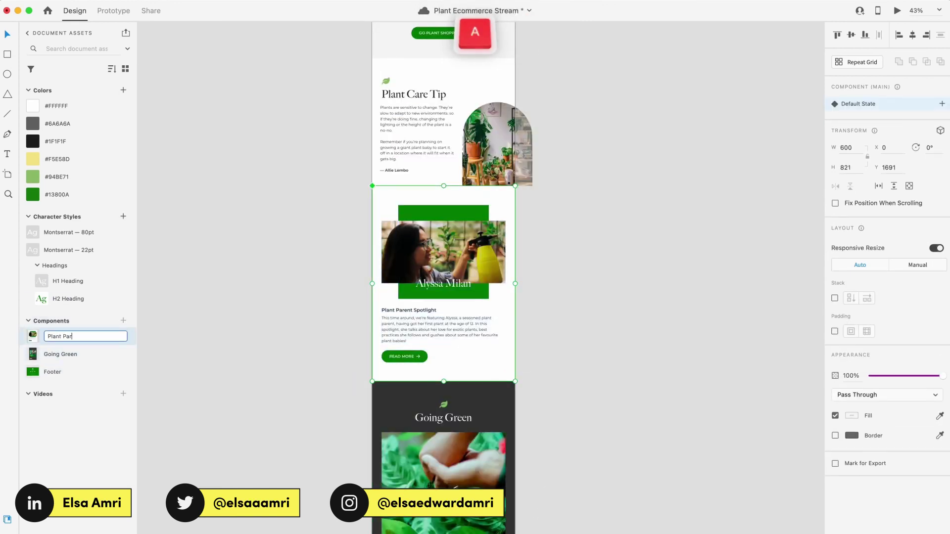
{"action": "key", "text": "Return"}
Step: Turn the Plant Care Tip section into a component
{"action": "scroll", "coordinate": [445, 297], "scroll_direction": "up", "scroll_amount": 5}
{"action": "left_click_drag", "start_coordinate": [517, 396], "coordinate": [331, 298]}
{"action": "key", "text": "super+k"}
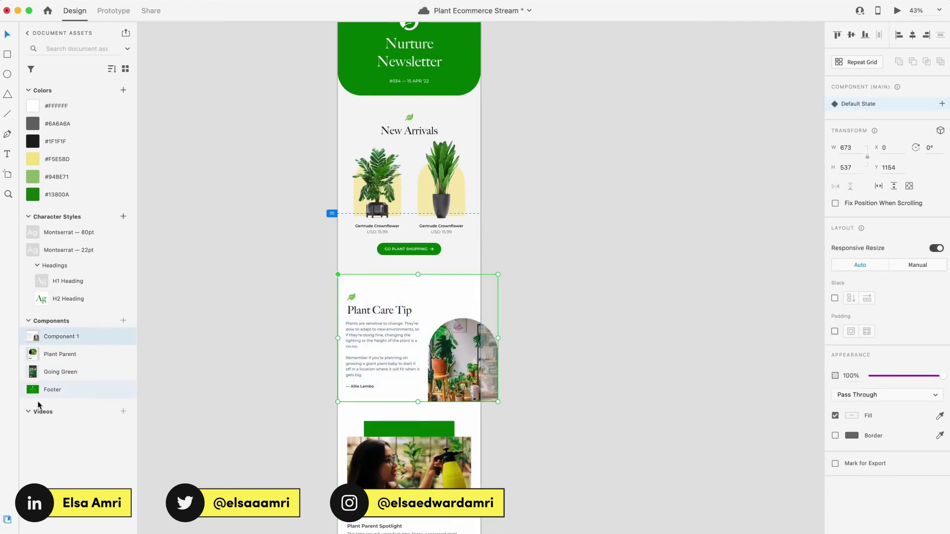
Step: Make the New Arrivals section a component named 'Product Feature'
{"action": "left_click", "coordinate": [388, 248]}
{"action": "scroll", "coordinate": [346, 247], "scroll_direction": "up", "scroll_amount": 1}
{"action": "key", "text": "shift+super+bracketleft"}
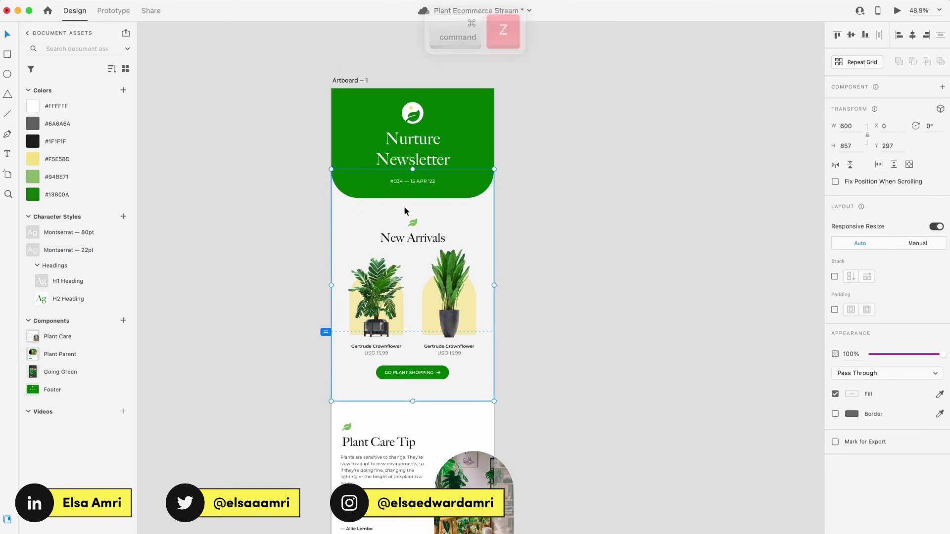
{"action": "scroll", "coordinate": [404, 206], "scroll_direction": "up", "scroll_amount": 5}
{"action": "scroll", "coordinate": [417, 197], "scroll_direction": "down", "scroll_amount": 5}
{"action": "key", "text": "super+k"}
{"action": "double_click", "coordinate": [48, 337]}
{"action": "type", "text": "Product Feature"}
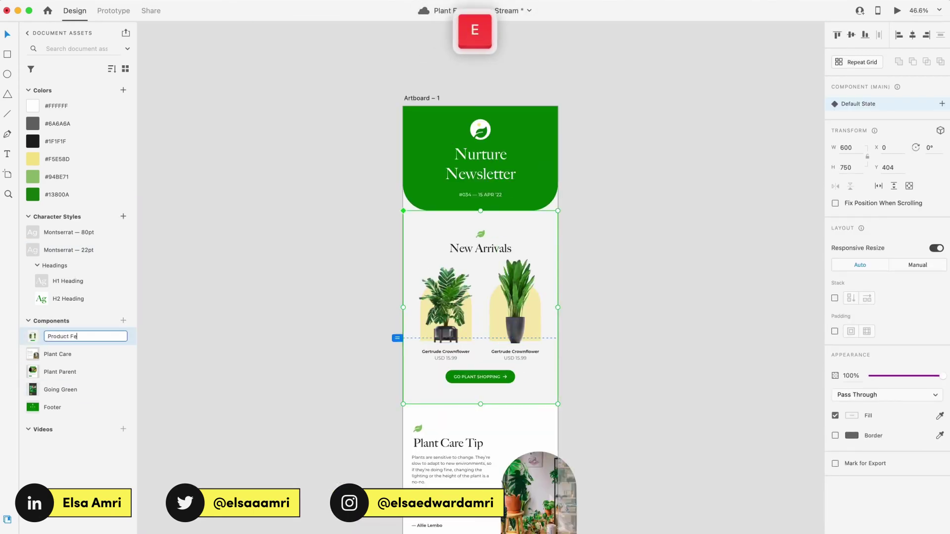
{"action": "key", "text": "Return"}
Step: Make the Nurture Newsletter header a component named 'Header'
{"action": "left_click", "coordinate": [480, 163]}
{"action": "key", "text": "super+k"}
{"action": "type", "text": "Header"}
{"action": "key", "text": "Return"}
{"action": "scroll", "coordinate": [380, 216], "scroll_direction": "down", "scroll_amount": 2}
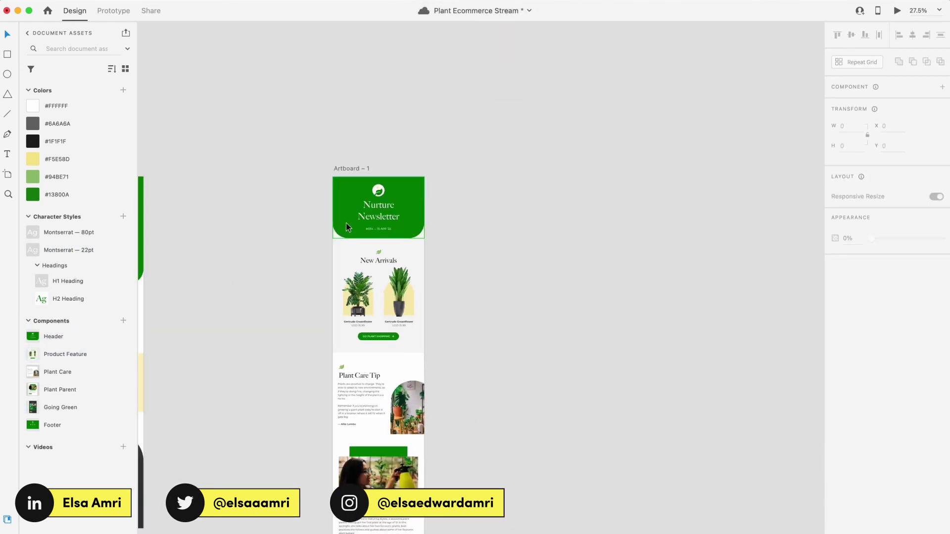
{"action": "scroll", "coordinate": [345, 225], "scroll_direction": "left", "scroll_amount": 3}
Step: Duplicate the newsletter artboard as Artboard – 2 beside it
{"action": "scroll", "coordinate": [345, 224], "scroll_direction": "down", "scroll_amount": 5}
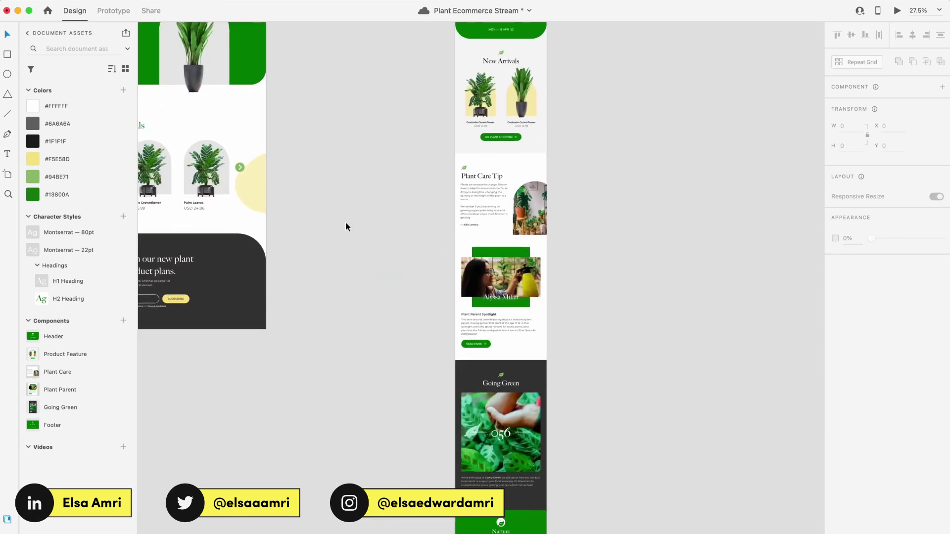
{"action": "scroll", "coordinate": [346, 226], "scroll_direction": "up", "scroll_amount": 5}
{"action": "scroll", "coordinate": [345, 226], "scroll_direction": "right", "scroll_amount": 3}
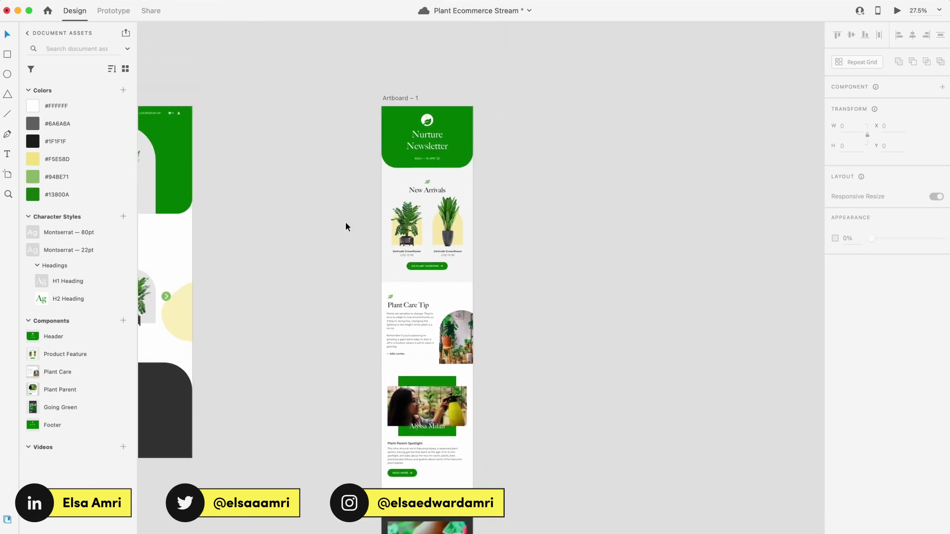
{"action": "scroll", "coordinate": [346, 221], "scroll_direction": "down", "scroll_amount": 2}
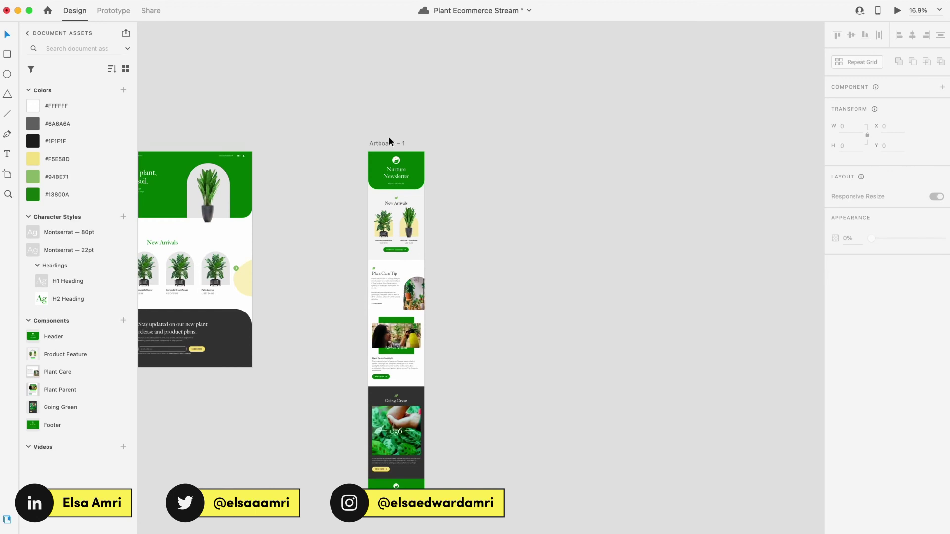
{"action": "left_click_drag", "start_coordinate": [384, 145], "coordinate": [502, 147]}
Step: Delete all content from Artboard – 2, including the header
{"action": "left_click_drag", "start_coordinate": [562, 524], "coordinate": [474, 192]}
{"action": "key", "text": "Delete"}
{"action": "scroll", "coordinate": [504, 162], "scroll_direction": "up", "scroll_amount": 6}
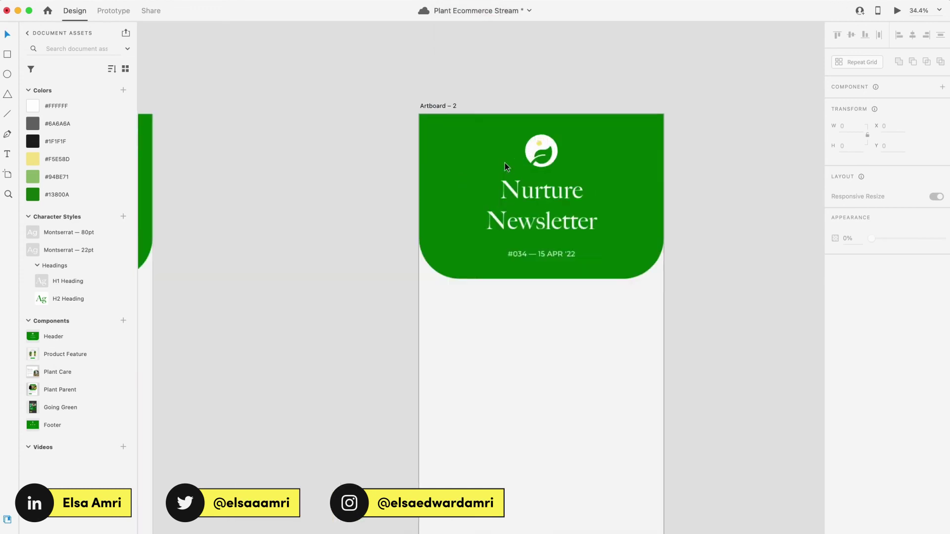
{"action": "scroll", "coordinate": [557, 197], "scroll_direction": "down", "scroll_amount": 5}
{"action": "left_click", "coordinate": [559, 199]}
{"action": "key", "text": "BackSpace"}
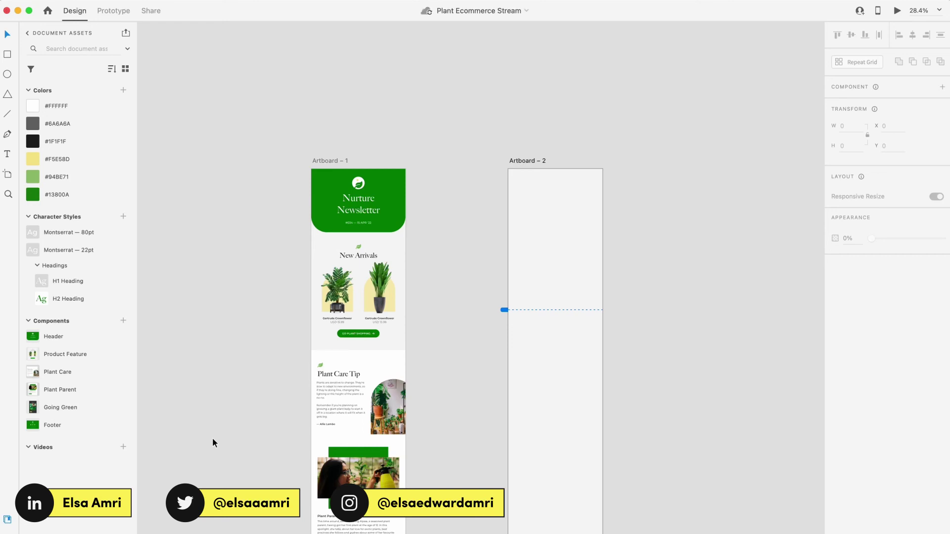
Step: Place a Header component instance at the top of Artboard – 2
{"action": "scroll", "coordinate": [572, 312], "scroll_direction": "up", "scroll_amount": 5}
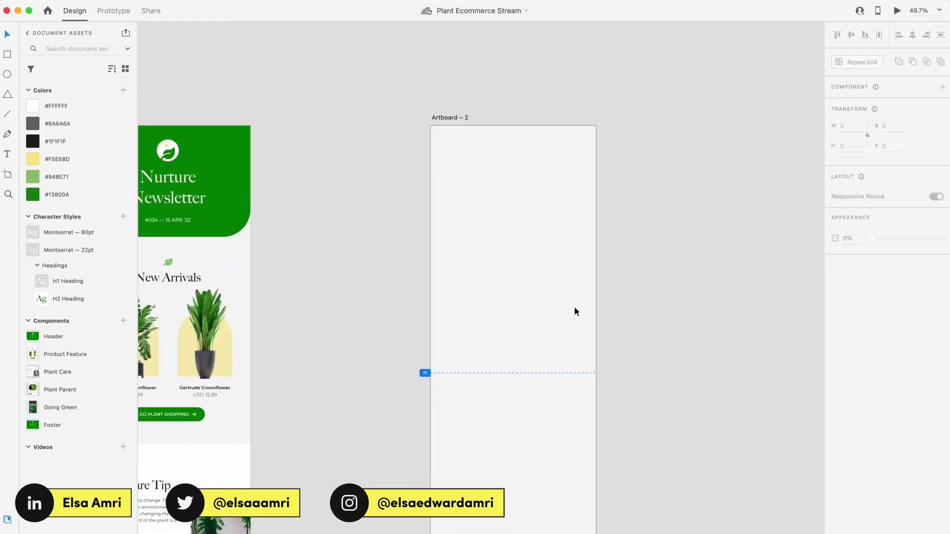
{"action": "left_click_drag", "start_coordinate": [54, 336], "coordinate": [509, 168]}
{"action": "scroll", "coordinate": [509, 168], "scroll_direction": "up", "scroll_amount": 3}
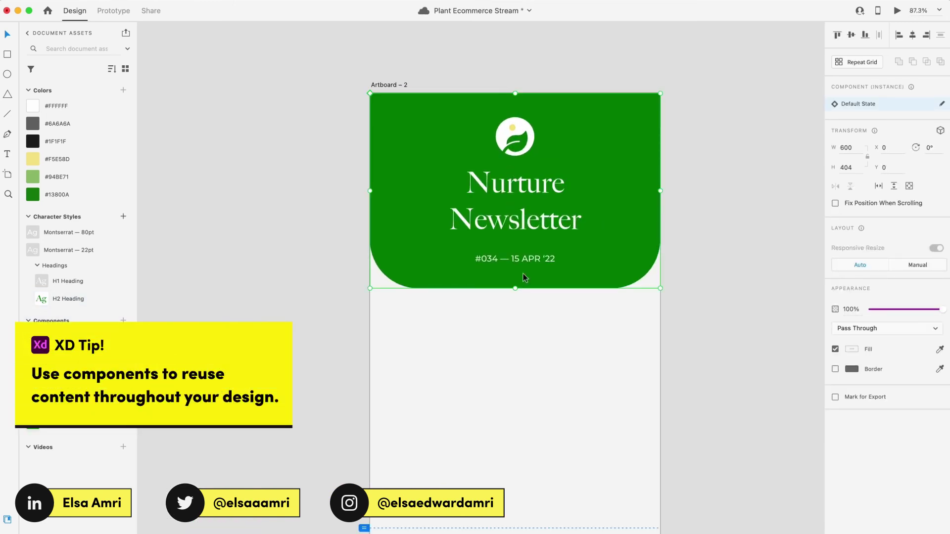
Step: Change the header's issue number from #034 to #085
{"action": "double_click", "coordinate": [519, 261]}
{"action": "scroll", "coordinate": [519, 261], "scroll_direction": "up", "scroll_amount": 3}
{"action": "double_click", "coordinate": [467, 261]}
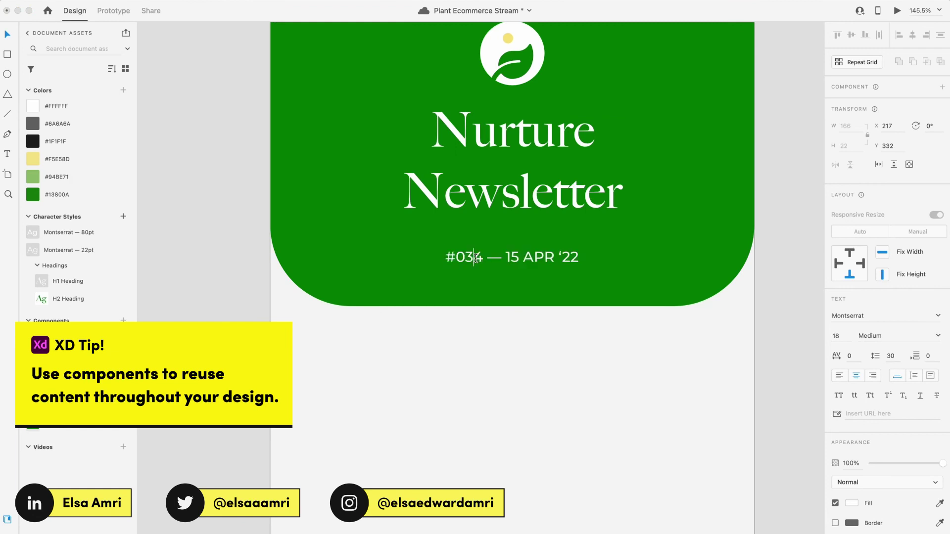
{"action": "key", "text": "Right"}
{"action": "key", "text": "BackSpace"}
{"action": "key", "text": "BackSpace"}
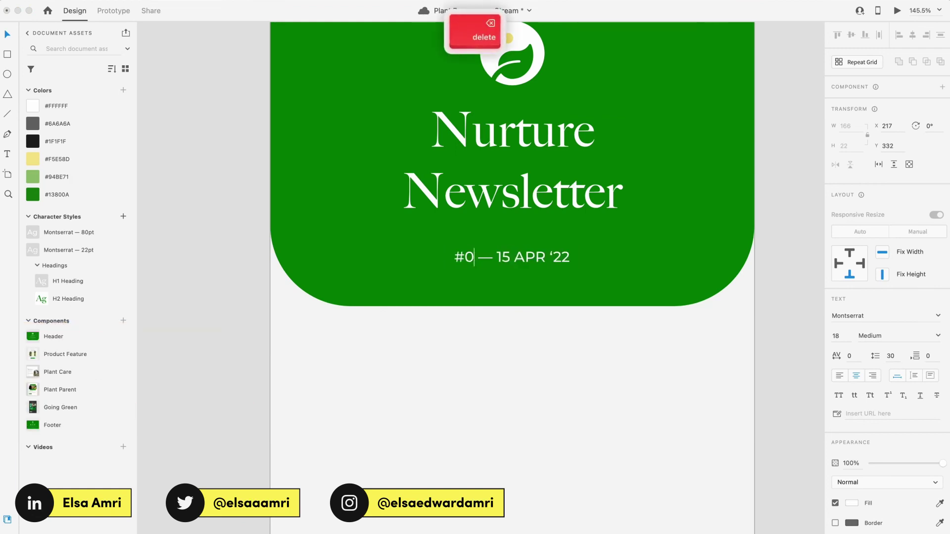
{"action": "type", "text": "85"}
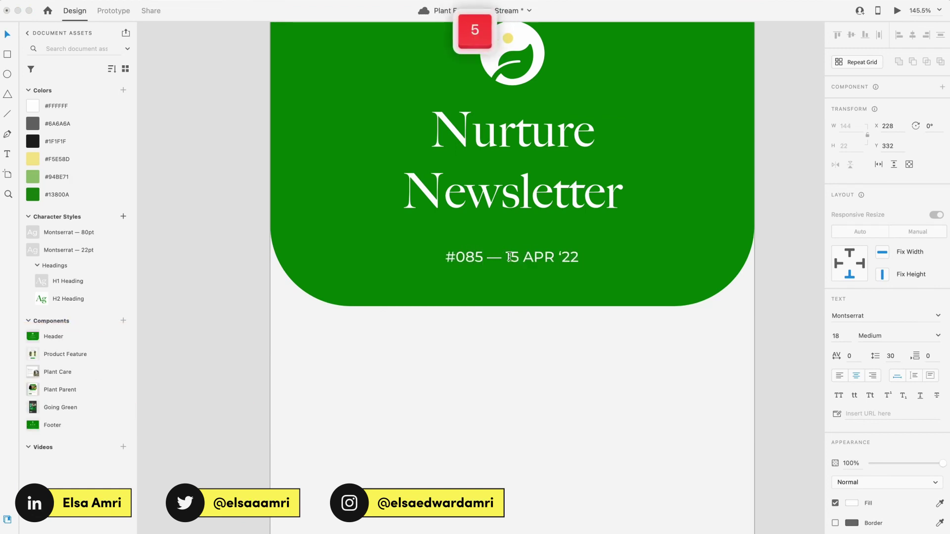
{"action": "key", "text": "Escape"}
{"action": "key", "text": "Escape"}
{"action": "scroll", "coordinate": [528, 299], "scroll_direction": "down", "scroll_amount": 5}
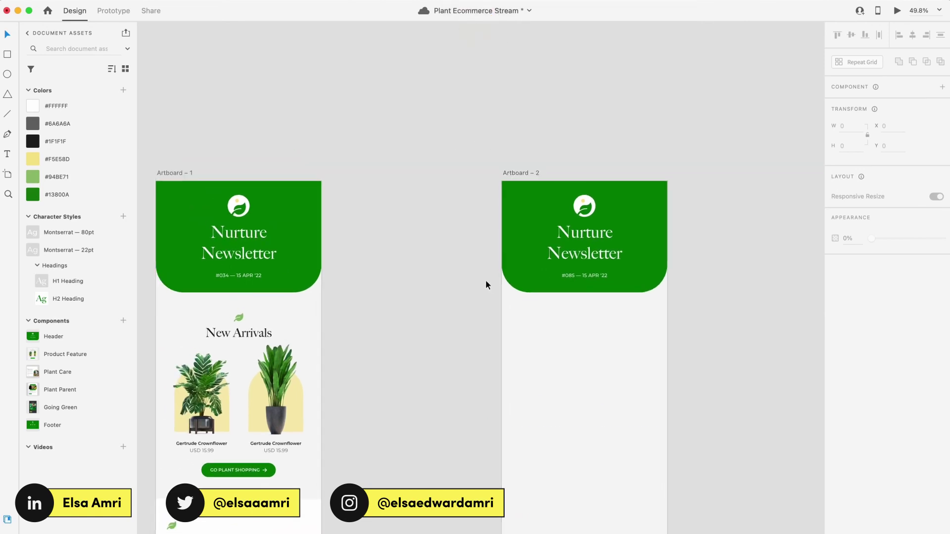
Step: Place the Plant Care component on Artboard – 2, aligned to its left edge
{"action": "scroll", "coordinate": [485, 280], "scroll_direction": "down", "scroll_amount": 2}
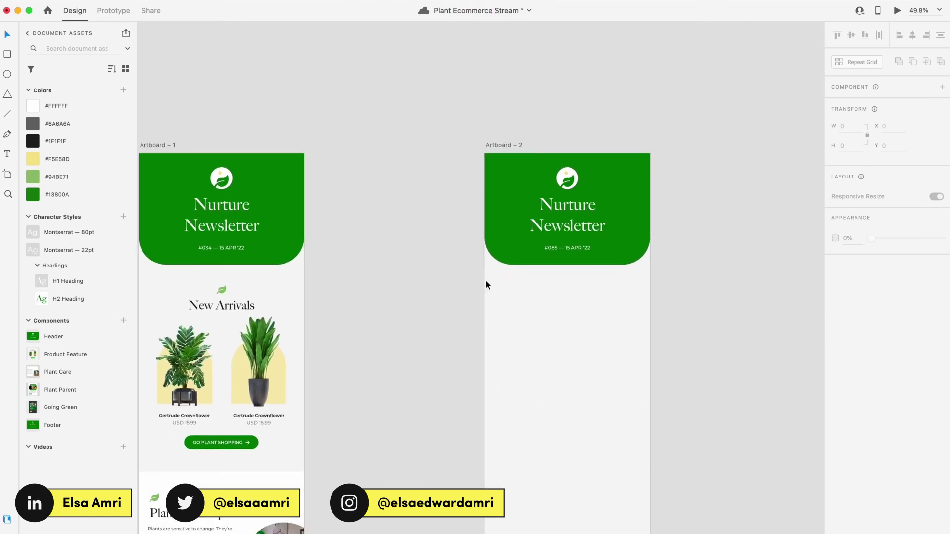
{"action": "scroll", "coordinate": [486, 285], "scroll_direction": "down", "scroll_amount": 3}
{"action": "scroll", "coordinate": [485, 280], "scroll_direction": "up", "scroll_amount": 3}
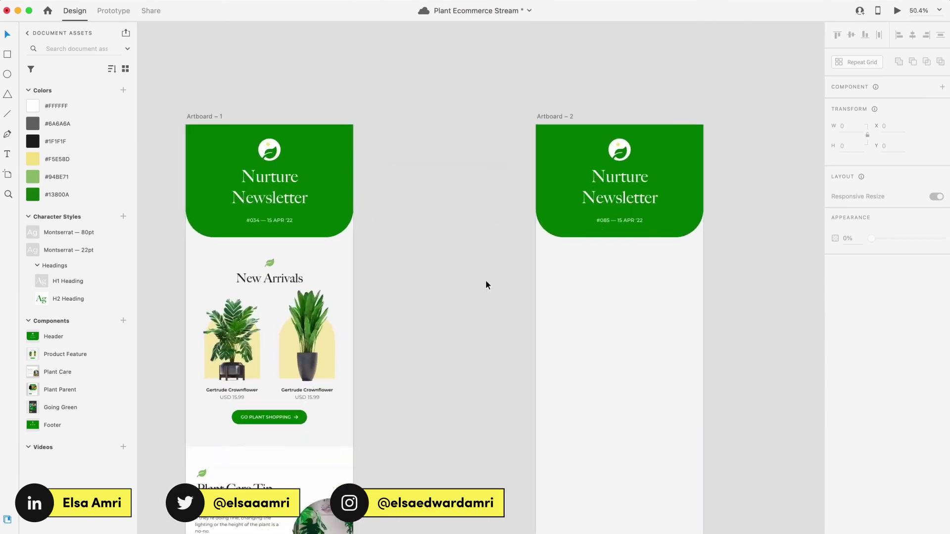
{"action": "scroll", "coordinate": [485, 280], "scroll_direction": "right", "scroll_amount": 1}
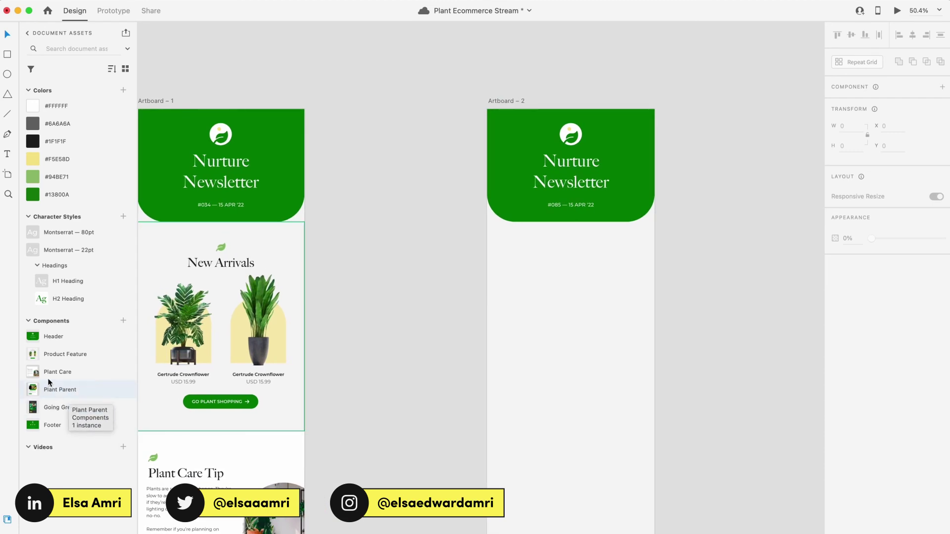
{"action": "left_click_drag", "start_coordinate": [55, 372], "coordinate": [580, 337]}
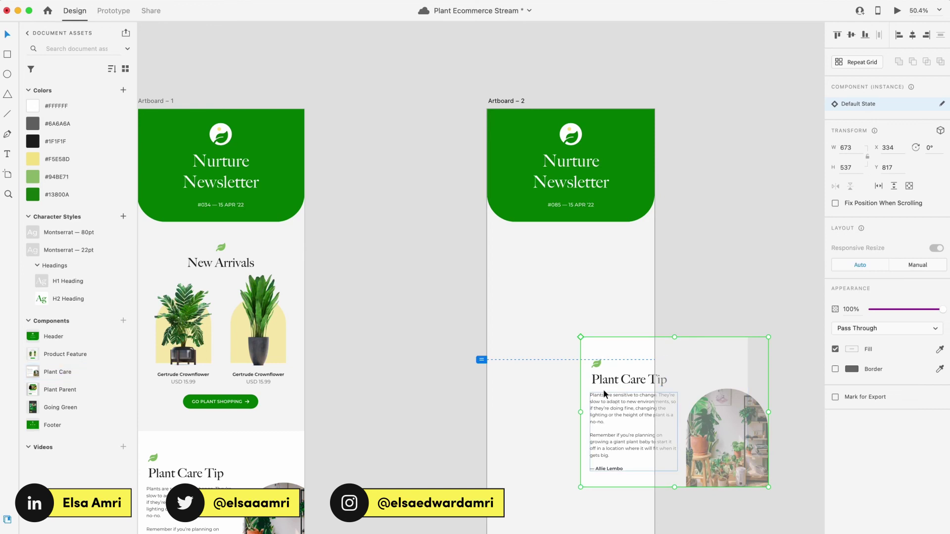
{"action": "left_click_drag", "start_coordinate": [603, 390], "coordinate": [521, 286]}
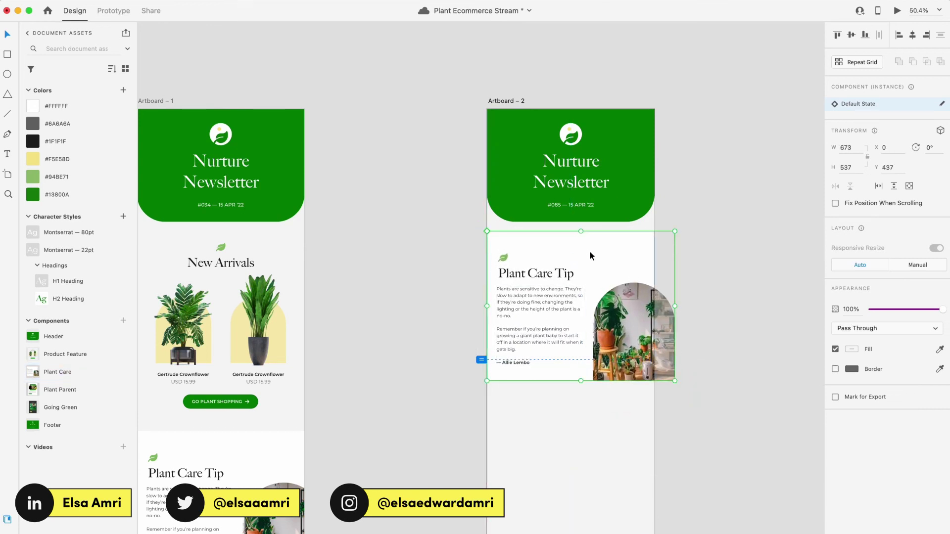
Step: Check Artboard – 2's fill colour, then snap Plant Care up directly under the header
{"action": "scroll", "coordinate": [589, 255], "scroll_direction": "up", "scroll_amount": 3}
{"action": "scroll", "coordinate": [599, 292], "scroll_direction": "down", "scroll_amount": 1}
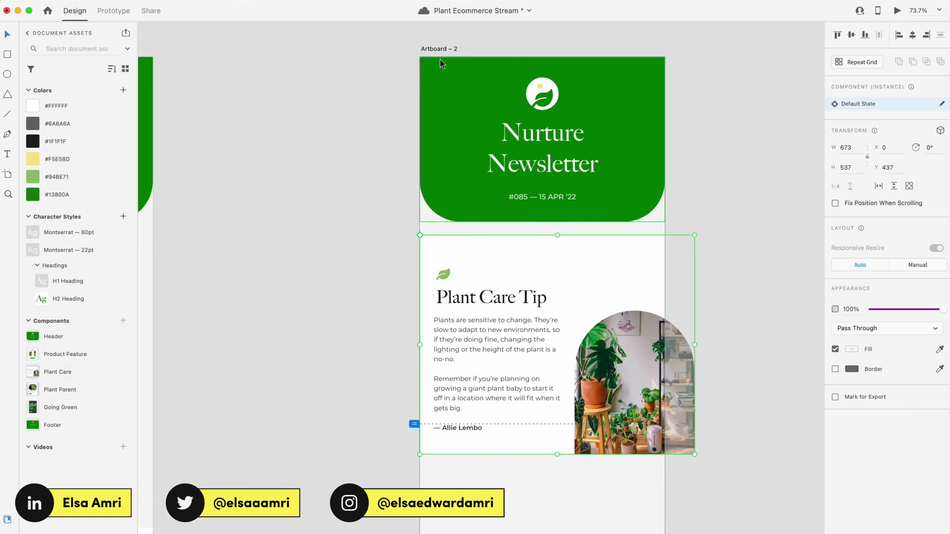
{"action": "left_click", "coordinate": [448, 48]}
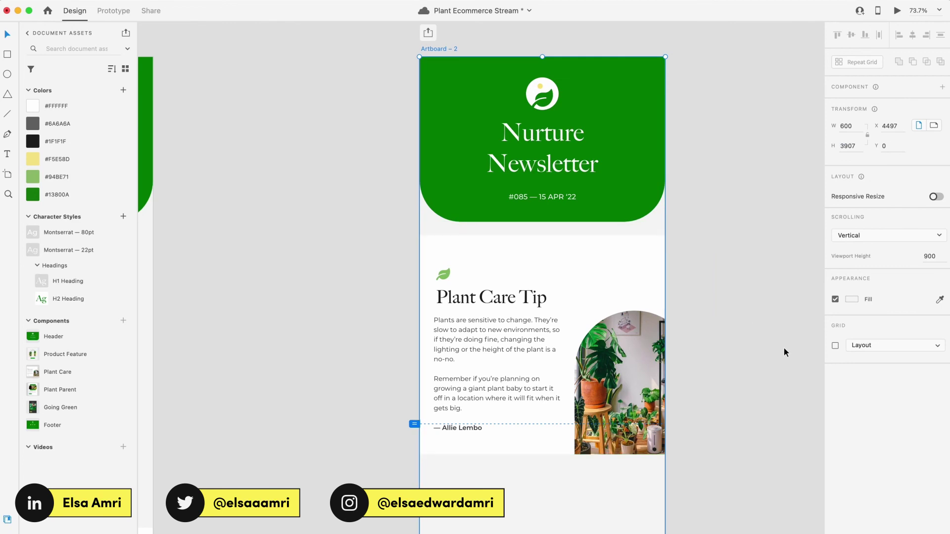
{"action": "left_click", "coordinate": [852, 300]}
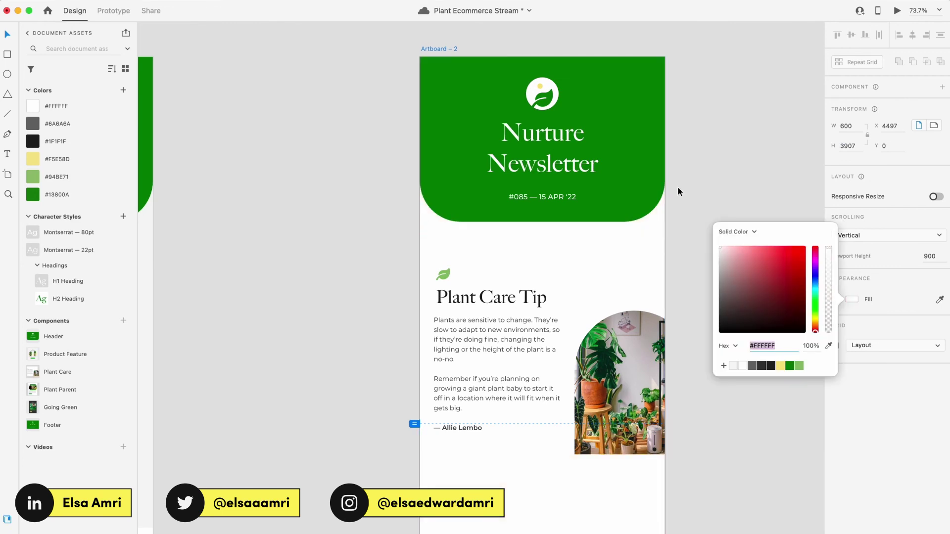
{"action": "left_click", "coordinate": [742, 187]}
{"action": "left_click", "coordinate": [600, 280]}
{"action": "left_click_drag", "start_coordinate": [601, 280], "coordinate": [597, 265]}
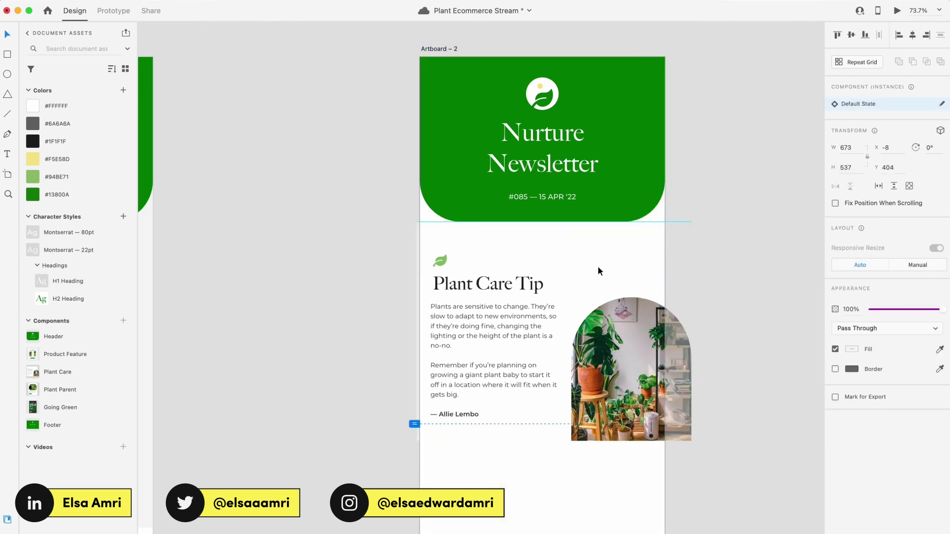
{"action": "left_click", "coordinate": [694, 202]}
Step: Add the Plant Parent component to Artboard – 2 below the Plant Care section
{"action": "scroll", "coordinate": [695, 202], "scroll_direction": "down", "scroll_amount": 5}
{"action": "scroll", "coordinate": [694, 204], "scroll_direction": "down", "scroll_amount": 3}
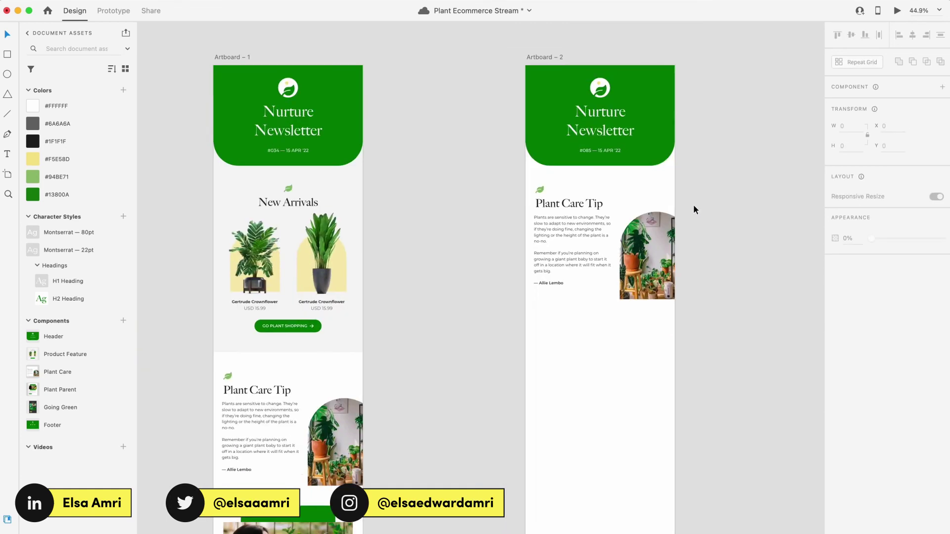
{"action": "left_click_drag", "start_coordinate": [70, 391], "coordinate": [592, 300]}
{"action": "scroll", "coordinate": [658, 237], "scroll_direction": "up", "scroll_amount": 8}
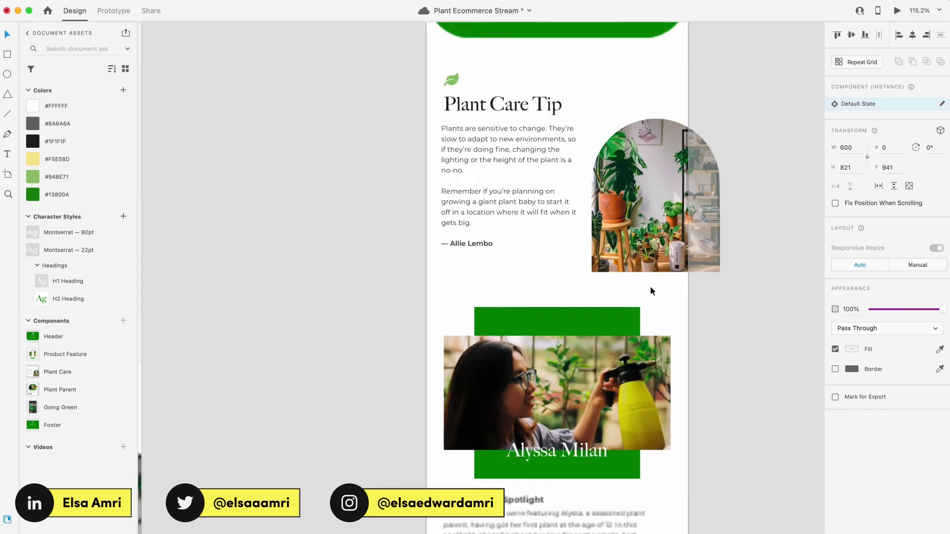
{"action": "scroll", "coordinate": [650, 286], "scroll_direction": "down", "scroll_amount": 8}
{"action": "double_click", "coordinate": [557, 393]}
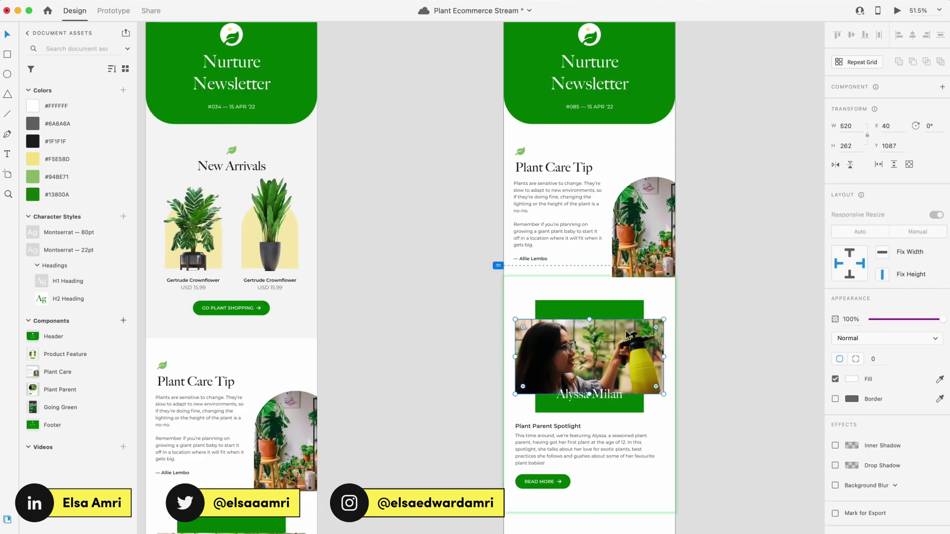
{"action": "scroll", "coordinate": [557, 393], "scroll_direction": "up", "scroll_amount": 8}
{"action": "key", "text": "super+Tab"}
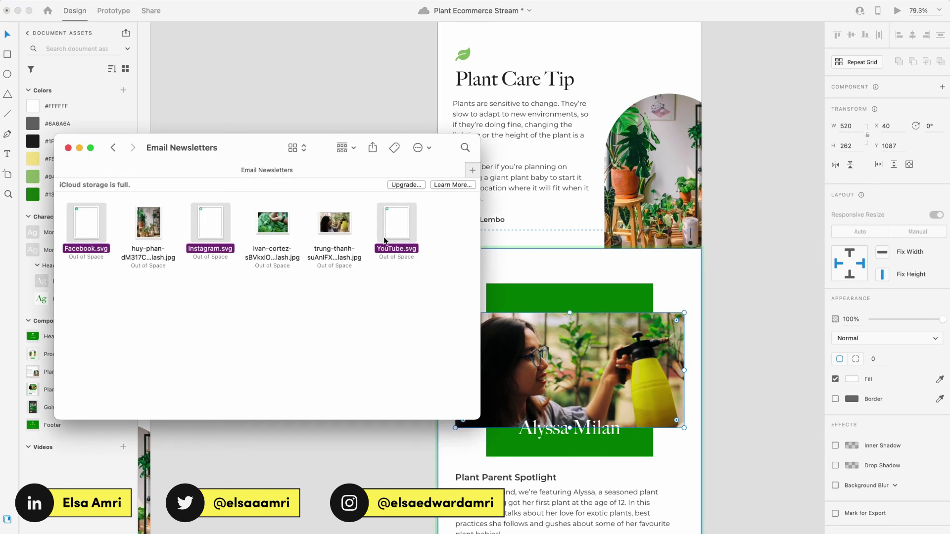
{"action": "left_click_drag", "start_coordinate": [275, 225], "coordinate": [543, 354]}
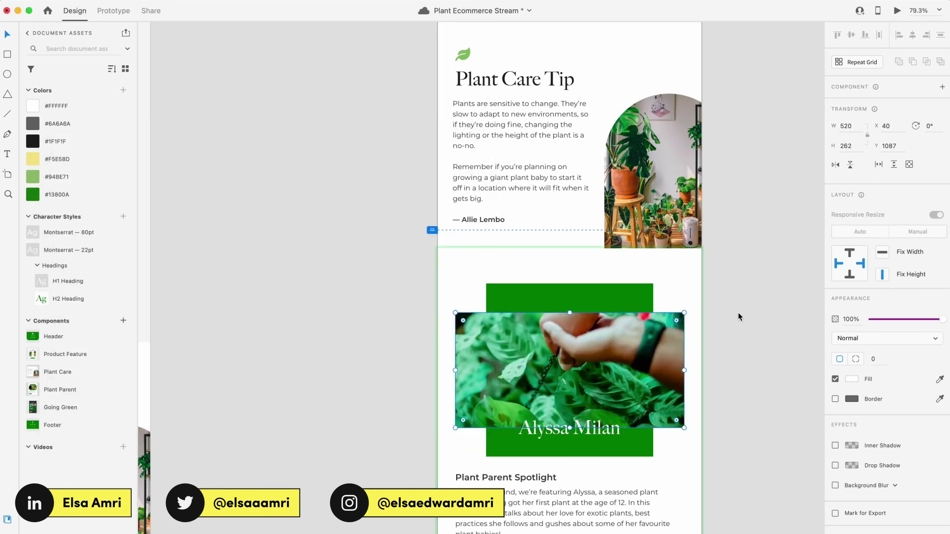
{"action": "key", "text": "super+z"}
{"action": "scroll", "coordinate": [690, 316], "scroll_direction": "down", "scroll_amount": 5}
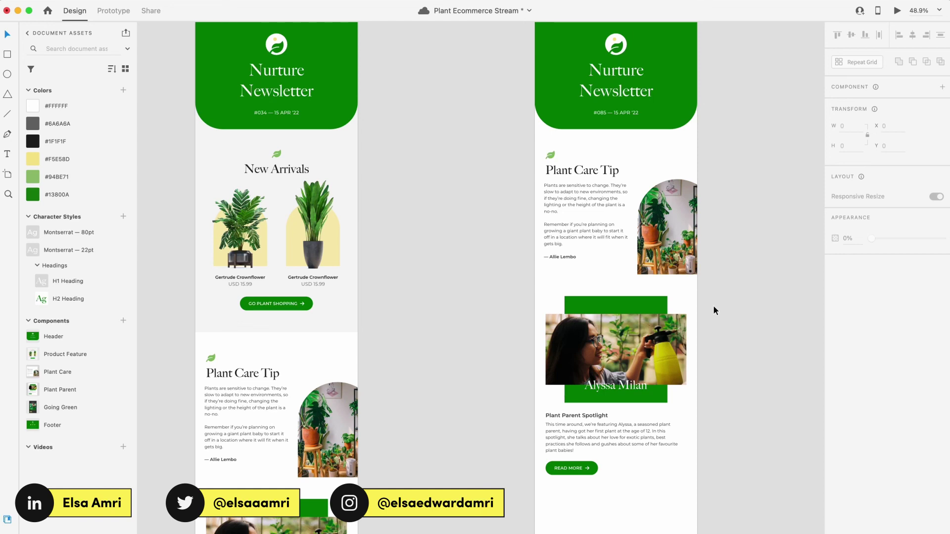
{"action": "double_click", "coordinate": [588, 430]}
{"action": "double_click", "coordinate": [608, 428]}
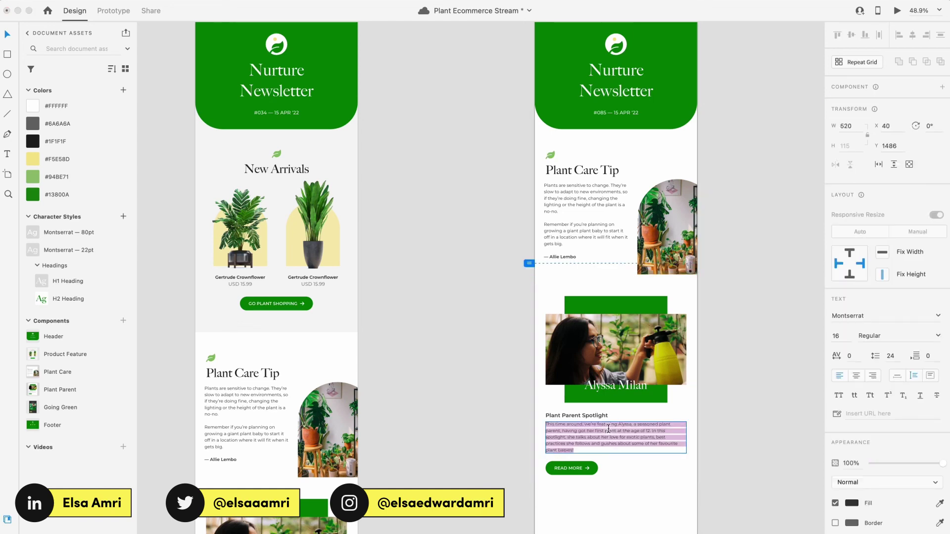
{"action": "type", "text": "lklae"}
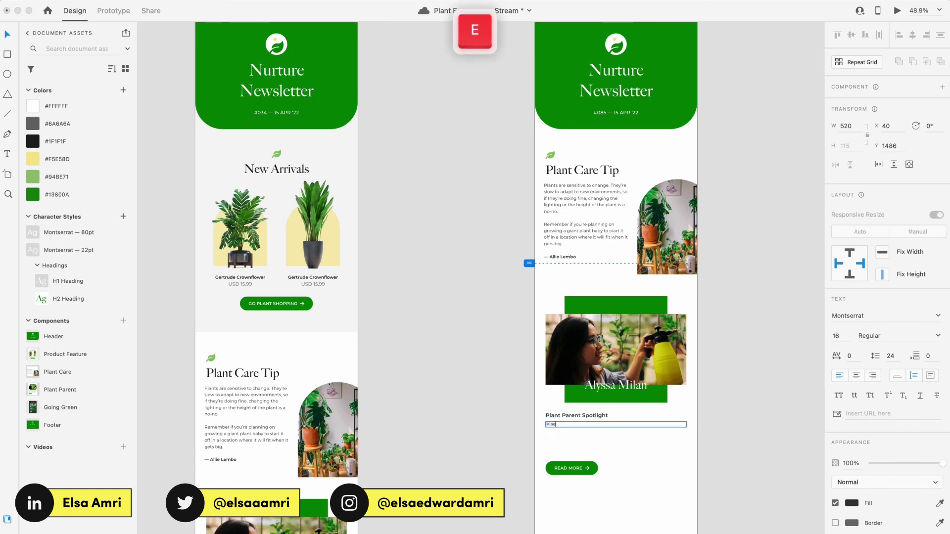
{"action": "key", "text": "ctrl+z"}
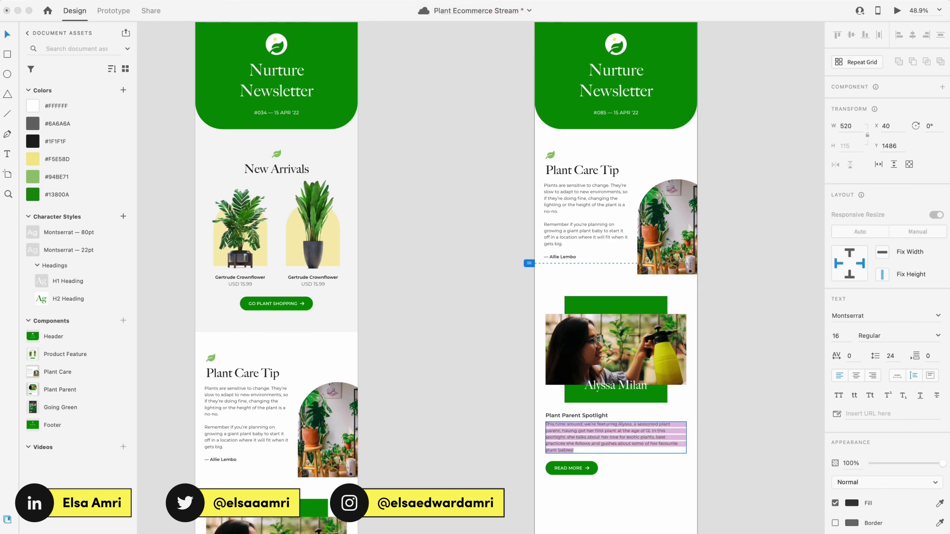
{"action": "key", "text": "Escape"}
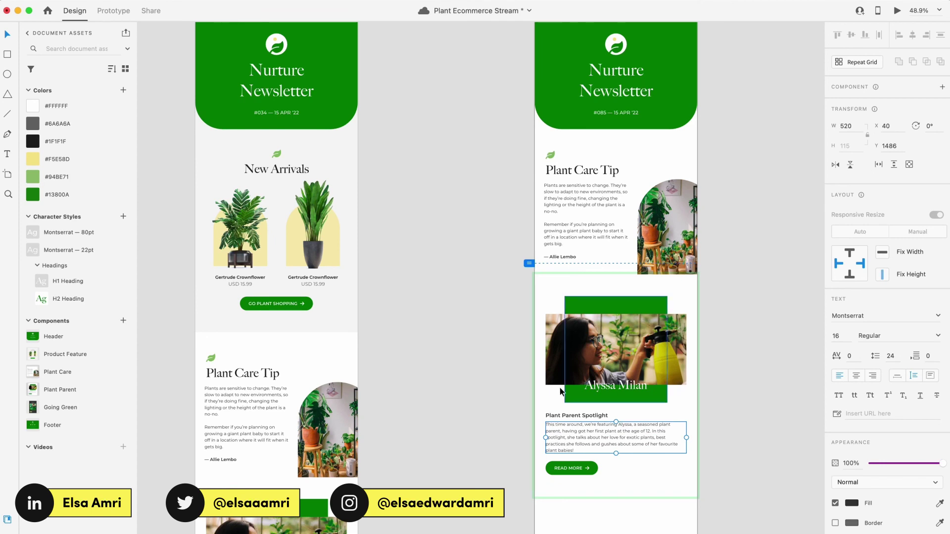
{"action": "left_click", "coordinate": [485, 320]}
{"action": "scroll", "coordinate": [485, 319], "scroll_direction": "down", "scroll_amount": 3}
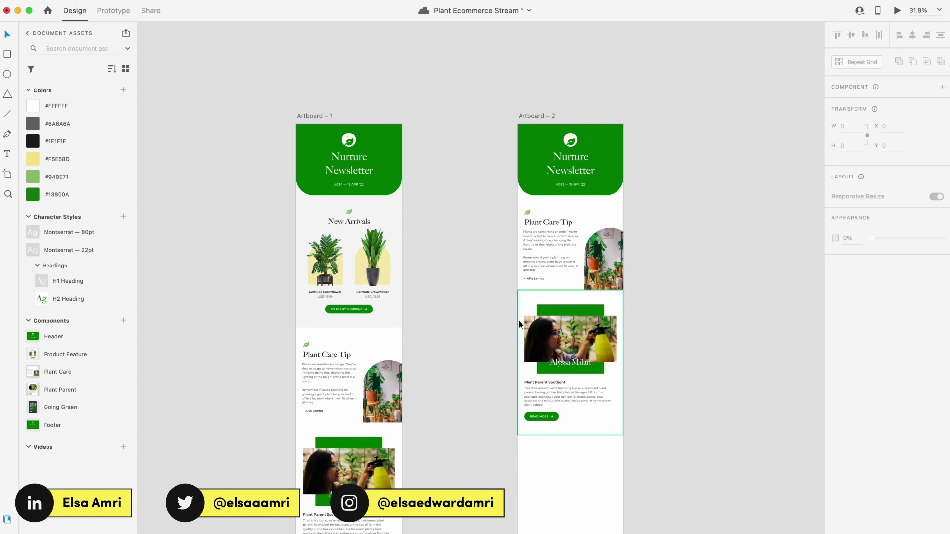
Step: Select 'Artboard – 2' by its label and delete it with Backspace
{"action": "left_click", "coordinate": [545, 117]}
{"action": "key", "text": "BackSpace"}
{"action": "scroll", "coordinate": [545, 121], "scroll_direction": "down", "scroll_amount": 5}
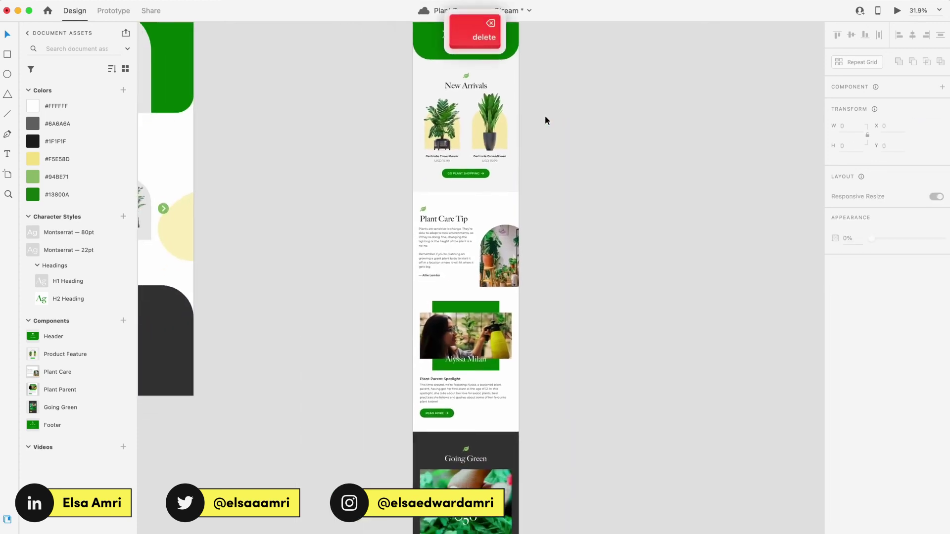